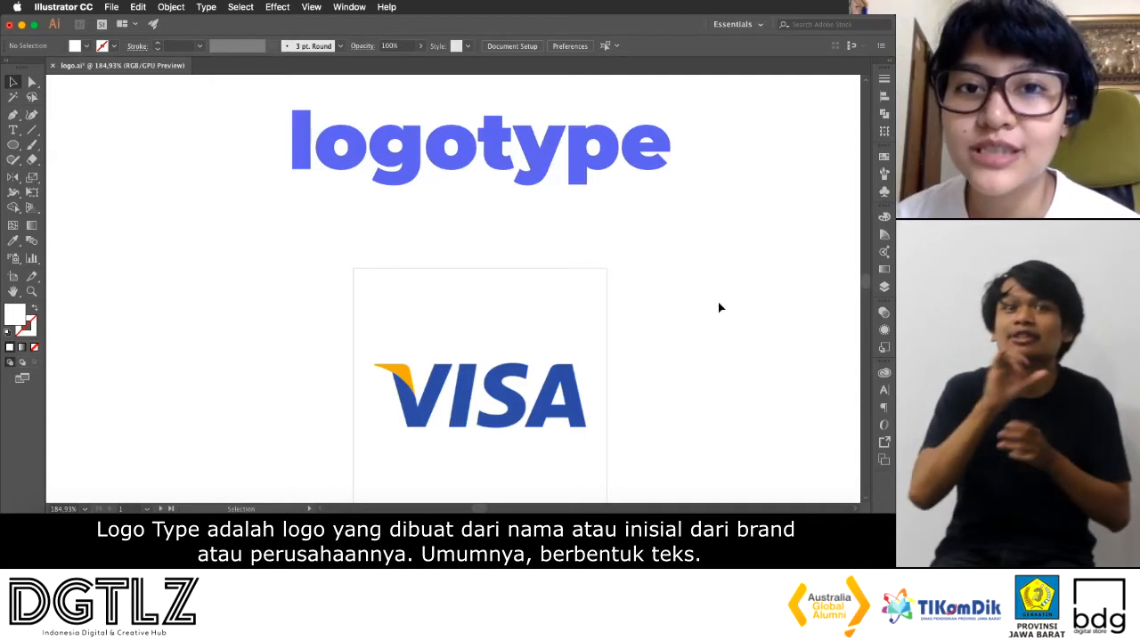
Examine the logotype examples in order: Visa, Coca-Cola and Google
{"action": "scroll", "coordinate": [720, 307], "scroll_direction": "down", "scroll_amount": 1}
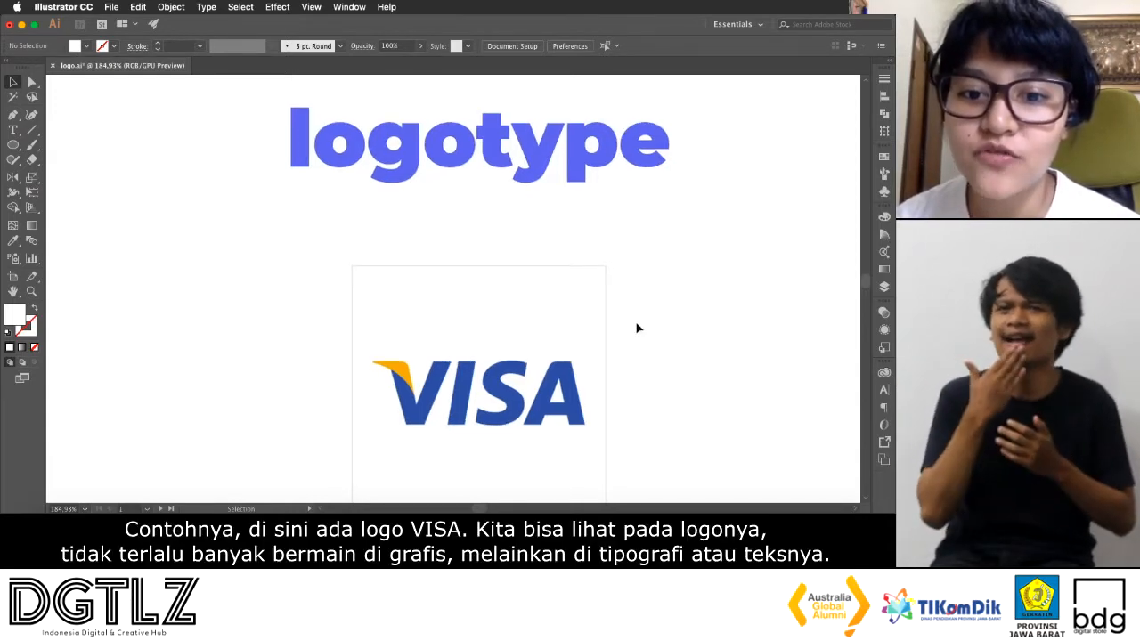
{"action": "scroll", "coordinate": [636, 370], "scroll_direction": "down", "scroll_amount": 1}
{"action": "scroll", "coordinate": [637, 371], "scroll_direction": "down", "scroll_amount": 1}
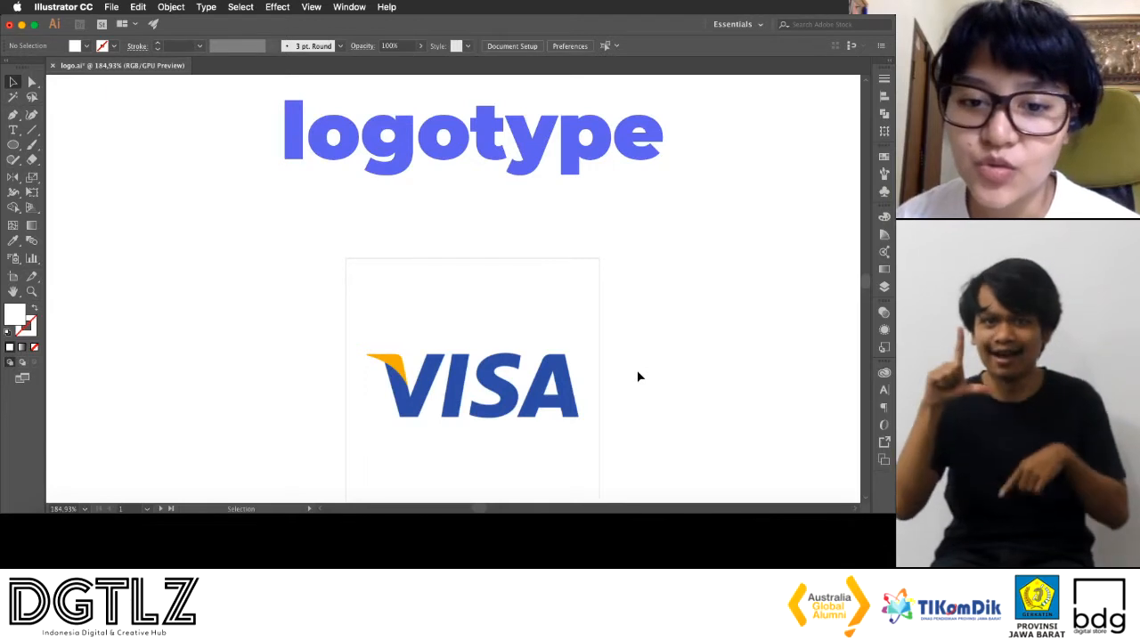
{"action": "scroll", "coordinate": [638, 377], "scroll_direction": "down", "scroll_amount": 3}
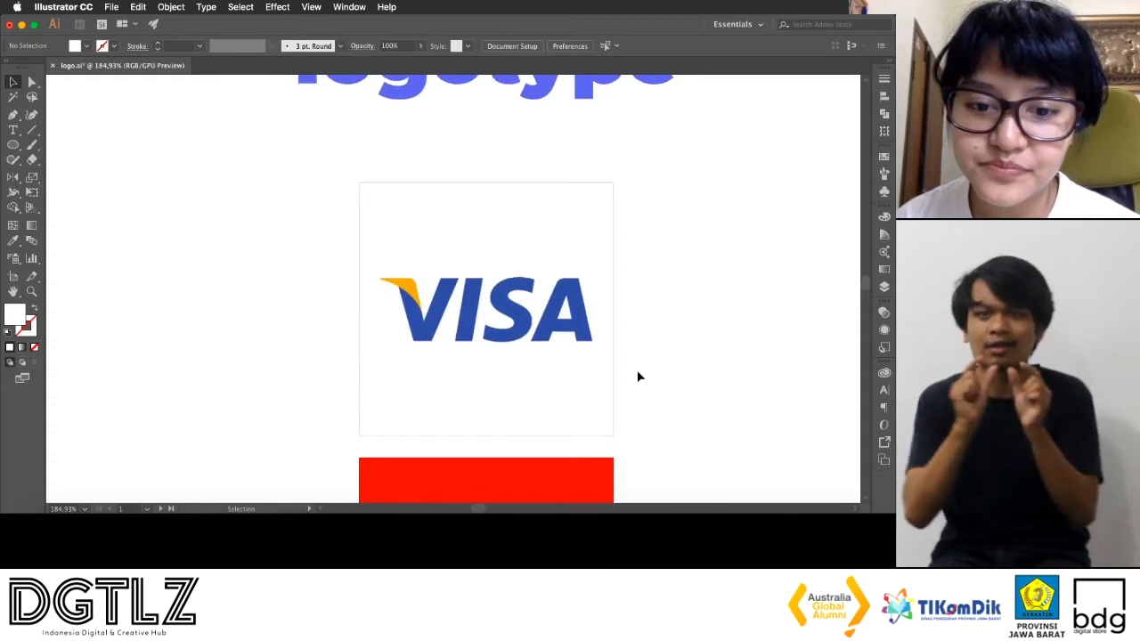
{"action": "scroll", "coordinate": [637, 372], "scroll_direction": "down", "scroll_amount": 5}
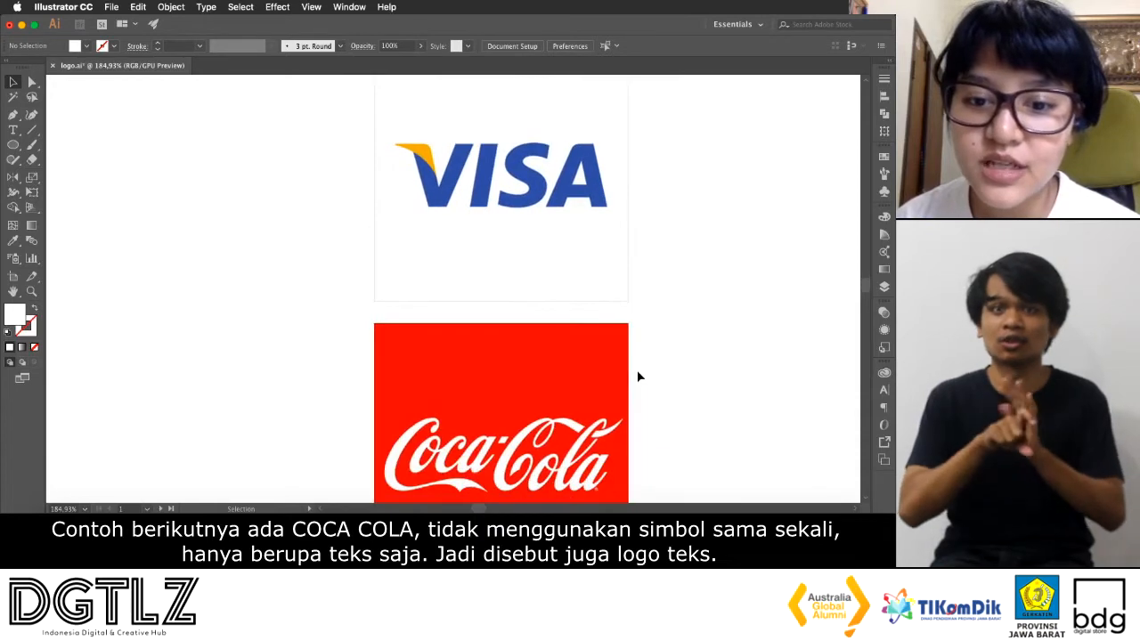
{"action": "scroll", "coordinate": [637, 377], "scroll_direction": "down", "scroll_amount": 2}
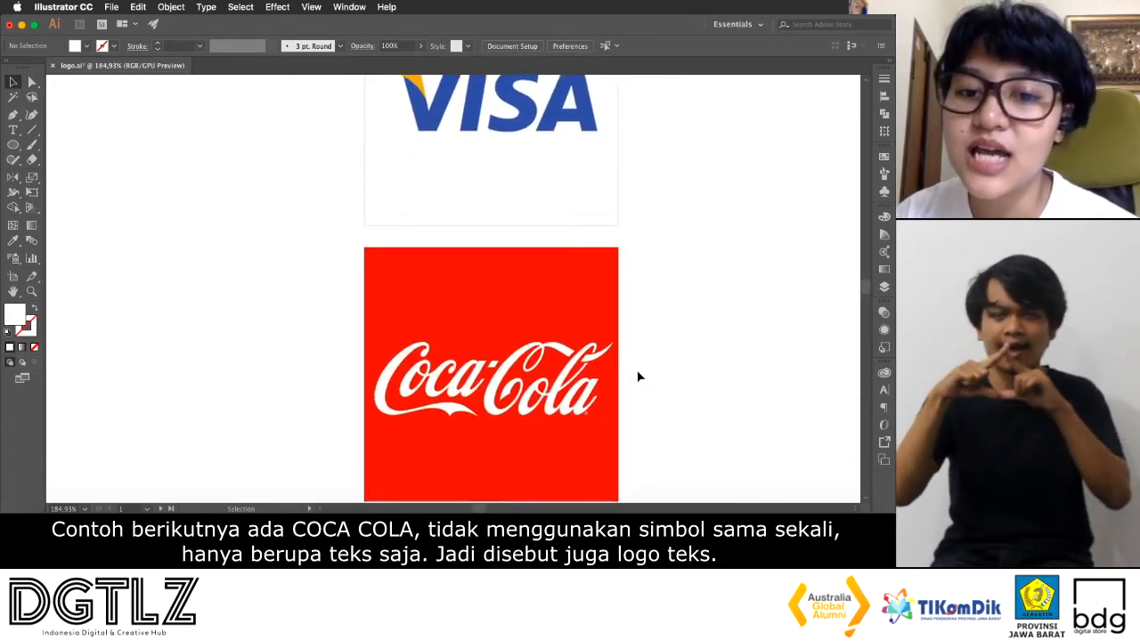
{"action": "scroll", "coordinate": [638, 377], "scroll_direction": "down", "scroll_amount": 1}
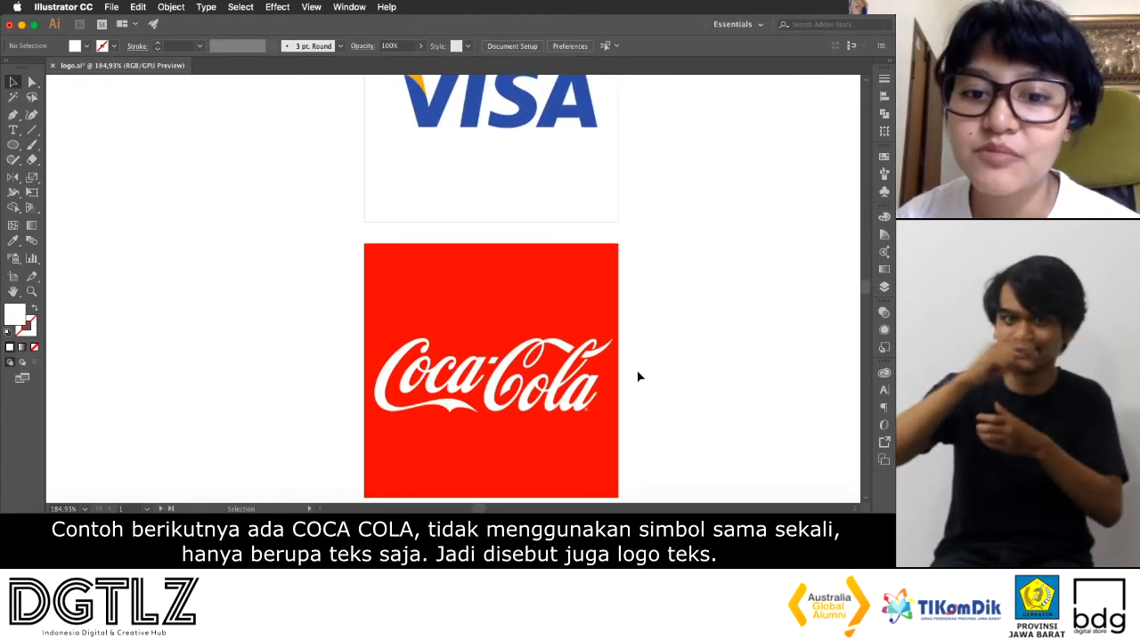
{"action": "scroll", "coordinate": [638, 377], "scroll_direction": "down", "scroll_amount": 5}
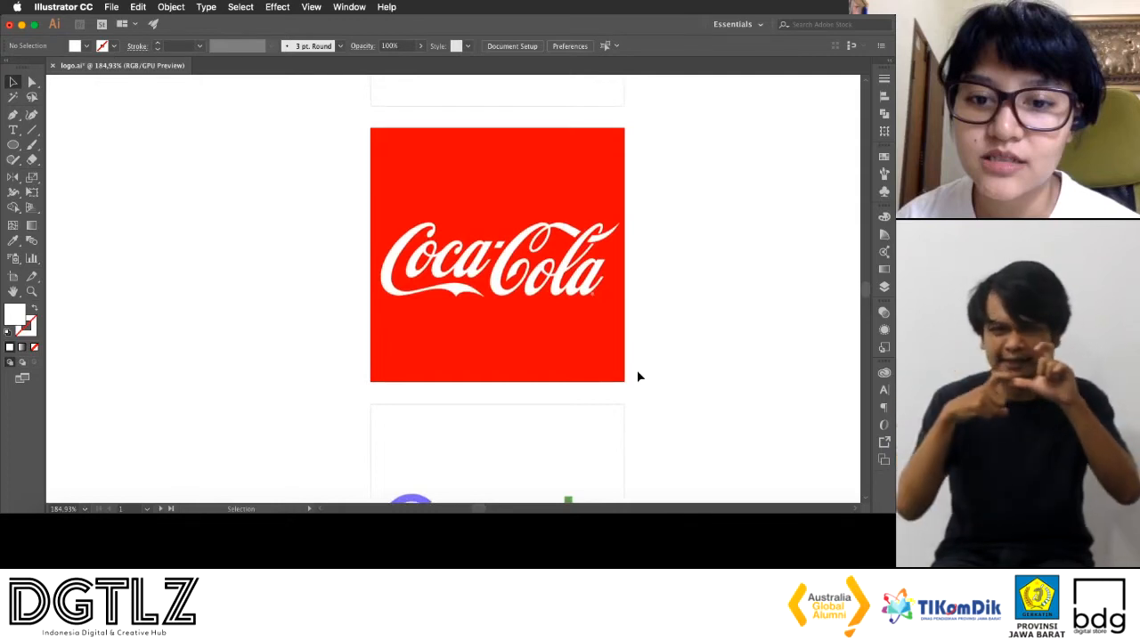
{"action": "scroll", "coordinate": [638, 377], "scroll_direction": "down", "scroll_amount": 5}
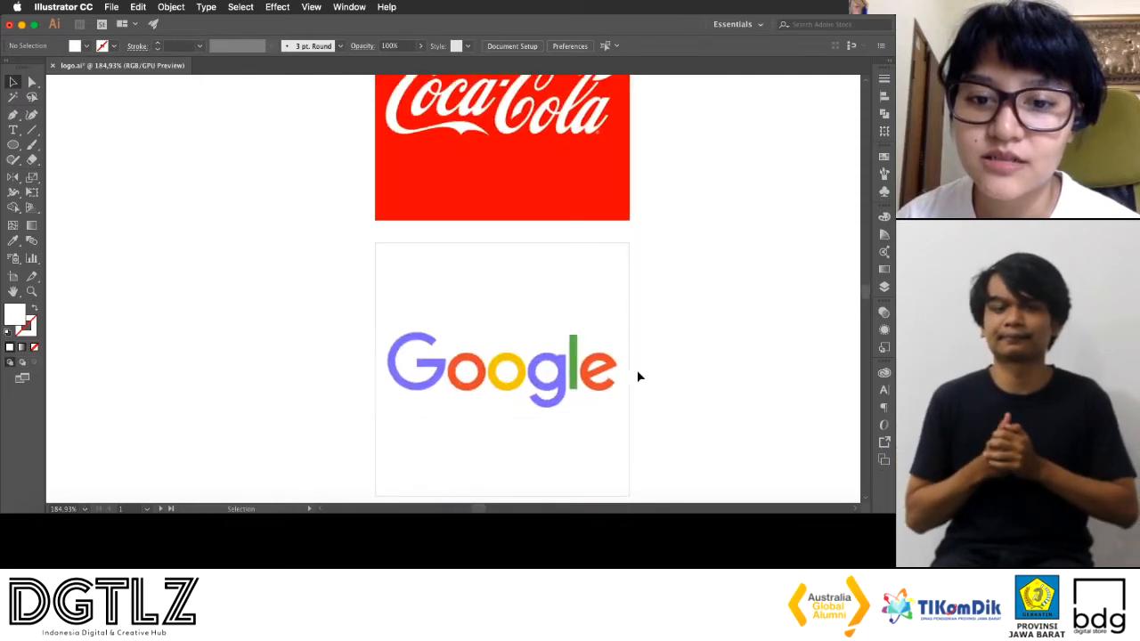
{"action": "scroll", "coordinate": [638, 377], "scroll_direction": "down", "scroll_amount": 1}
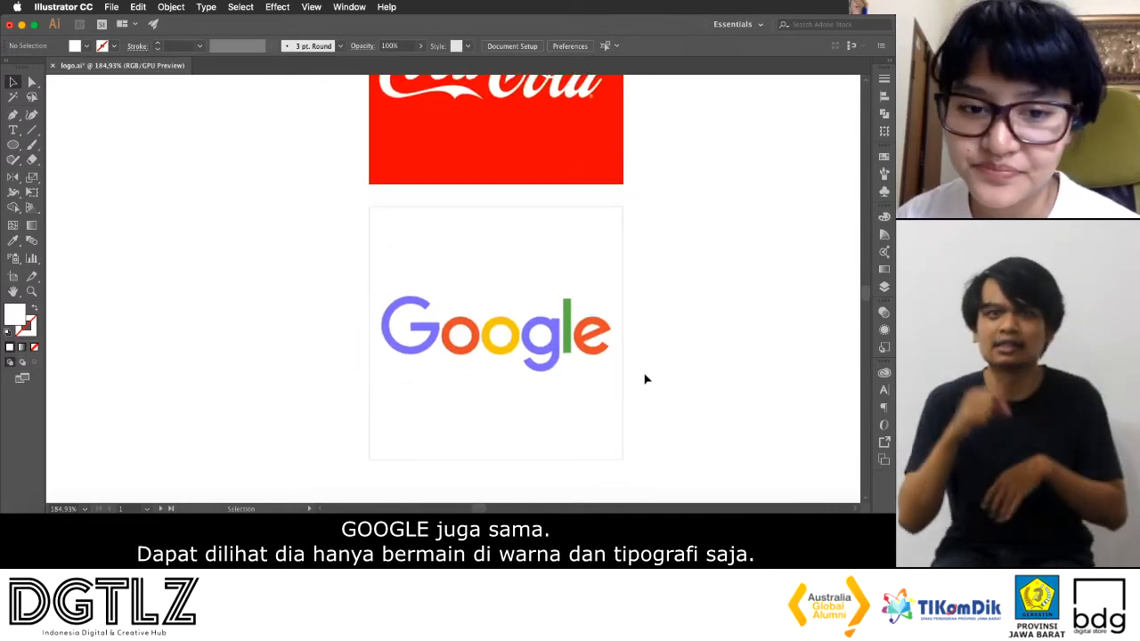
{"action": "scroll", "coordinate": [646, 379], "scroll_direction": "up", "scroll_amount": 2}
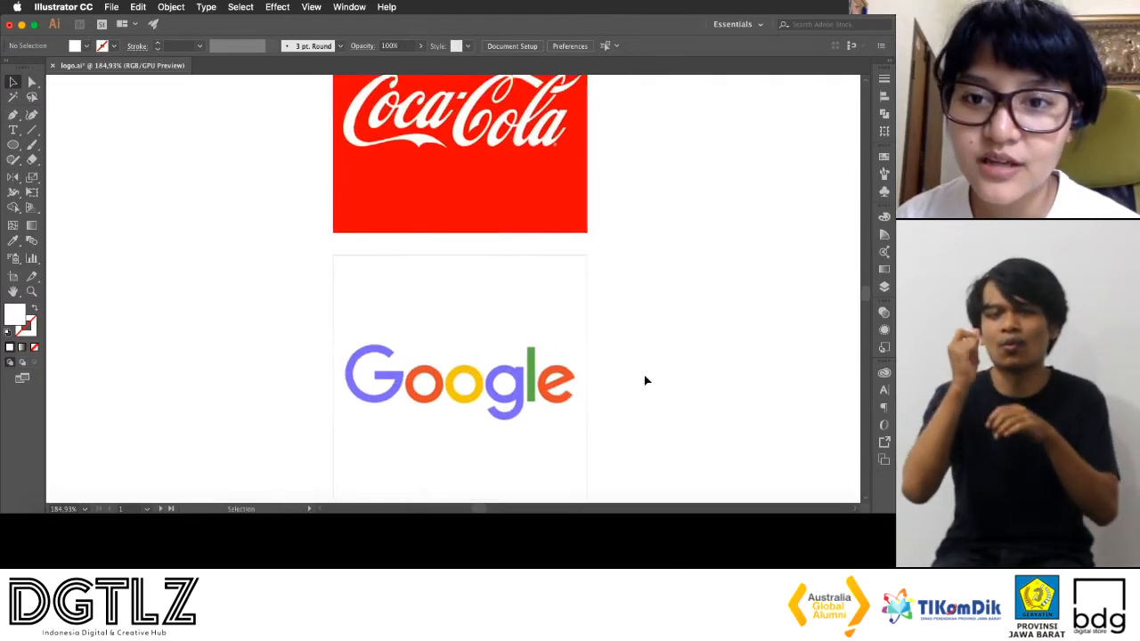
Examine the logomark examples next to the logotypes: Twitter, Target and Apple
{"action": "scroll", "coordinate": [646, 380], "scroll_direction": "up", "scroll_amount": 10}
{"action": "scroll", "coordinate": [646, 380], "scroll_direction": "right", "scroll_amount": 4}
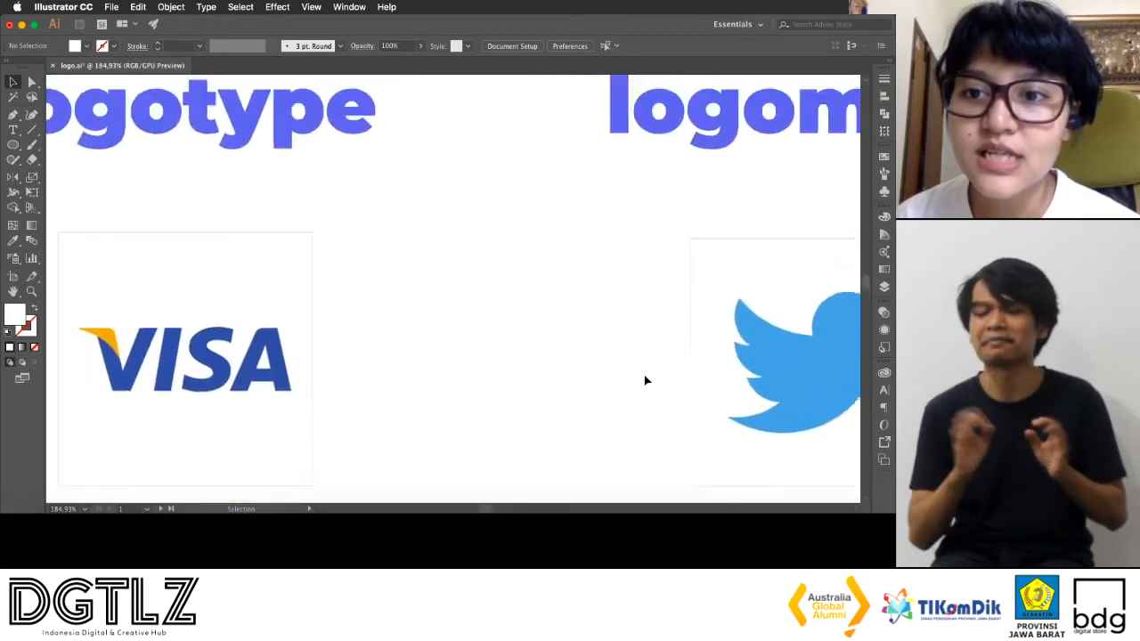
{"action": "scroll", "coordinate": [645, 380], "scroll_direction": "right", "scroll_amount": 4}
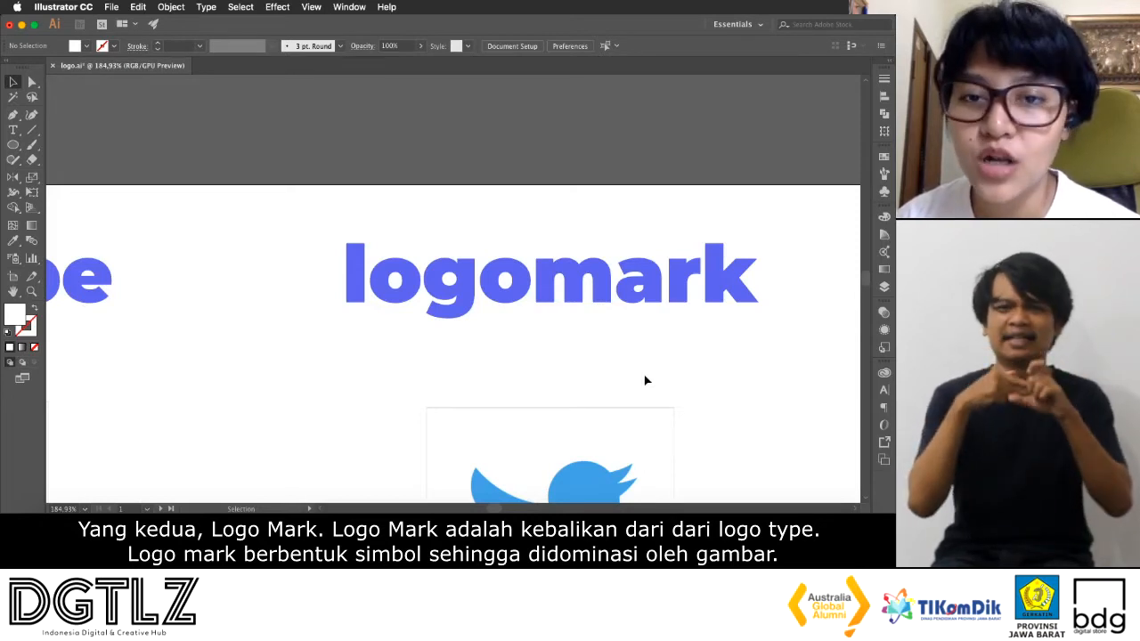
{"action": "scroll", "coordinate": [647, 381], "scroll_direction": "down", "scroll_amount": 5}
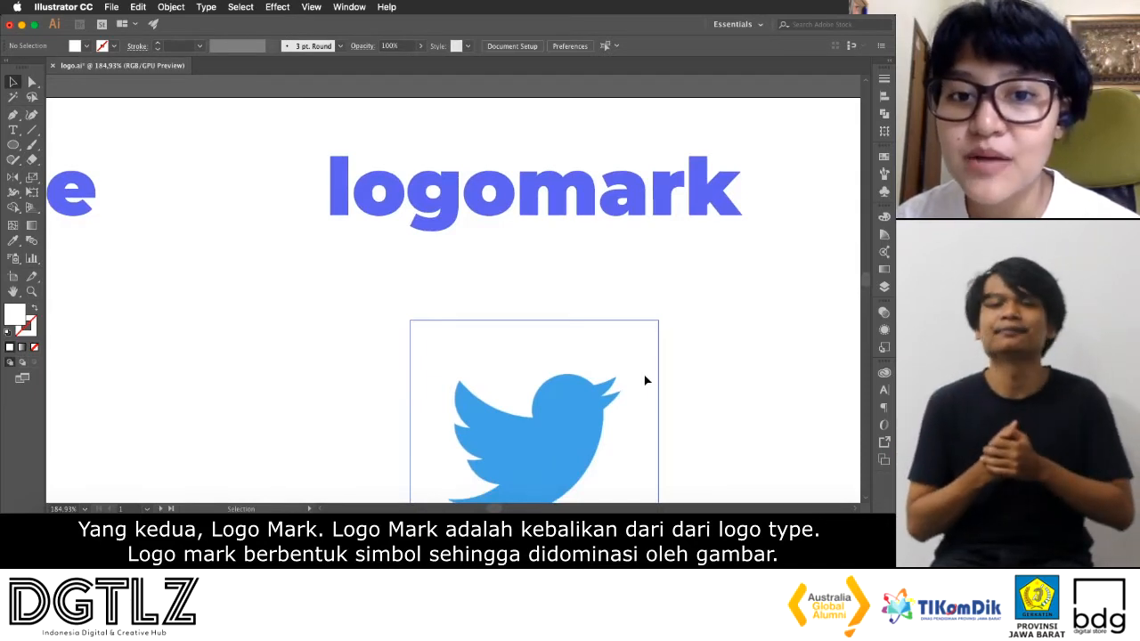
{"action": "scroll", "coordinate": [647, 381], "scroll_direction": "down", "scroll_amount": 2}
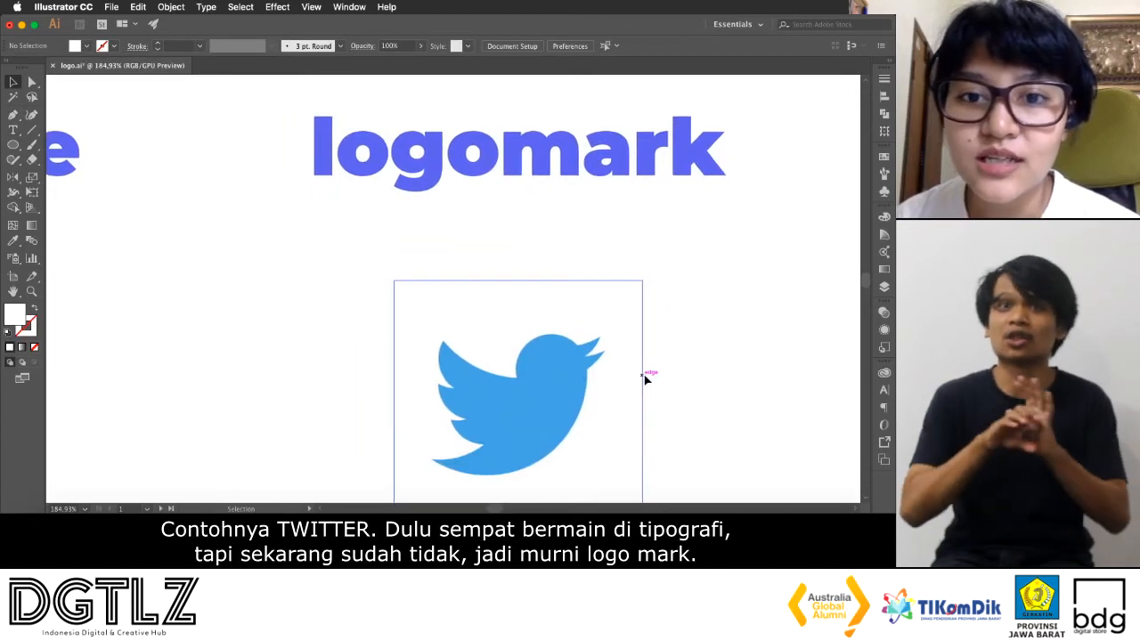
{"action": "scroll", "coordinate": [647, 381], "scroll_direction": "down", "scroll_amount": 5}
{"action": "scroll", "coordinate": [647, 380], "scroll_direction": "up", "scroll_amount": 5}
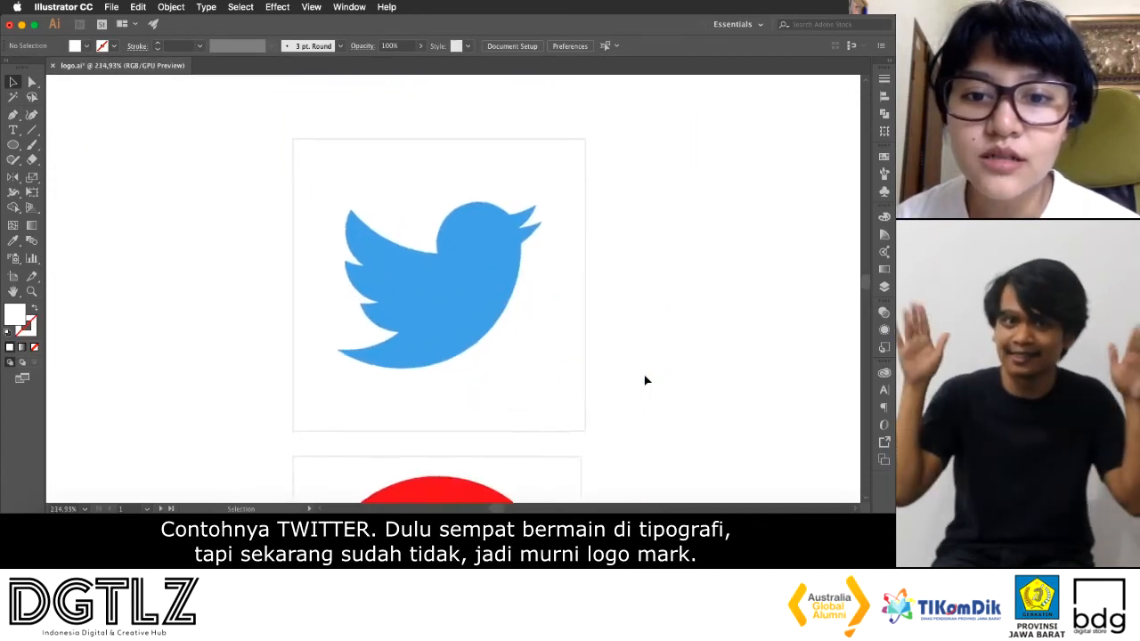
{"action": "scroll", "coordinate": [647, 380], "scroll_direction": "left", "scroll_amount": 3}
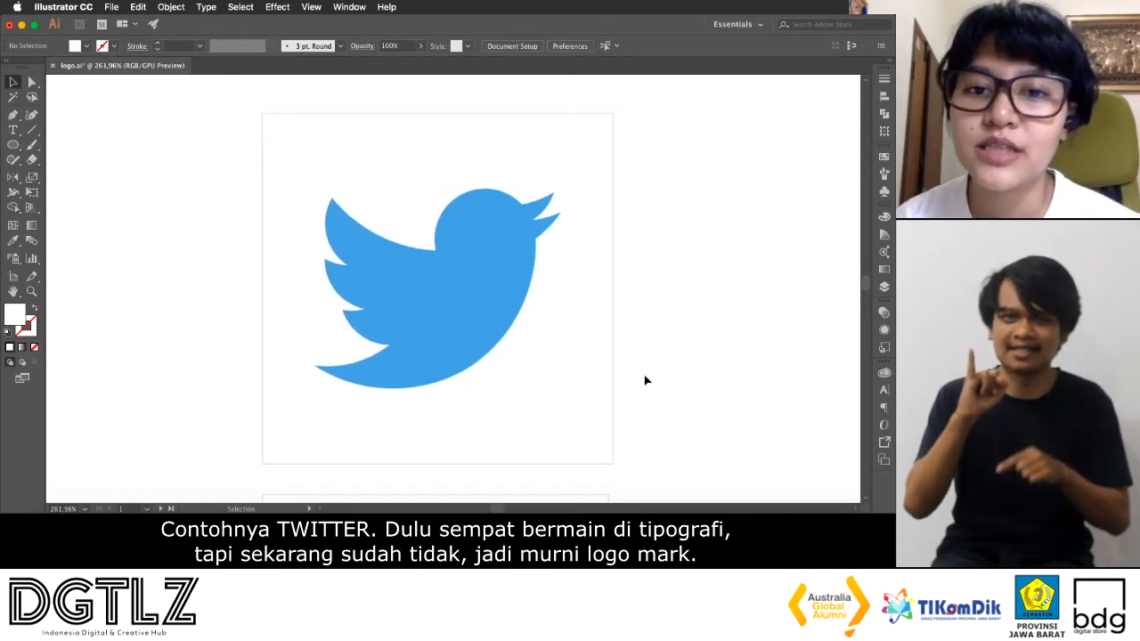
{"action": "scroll", "coordinate": [647, 380], "scroll_direction": "down", "scroll_amount": 8}
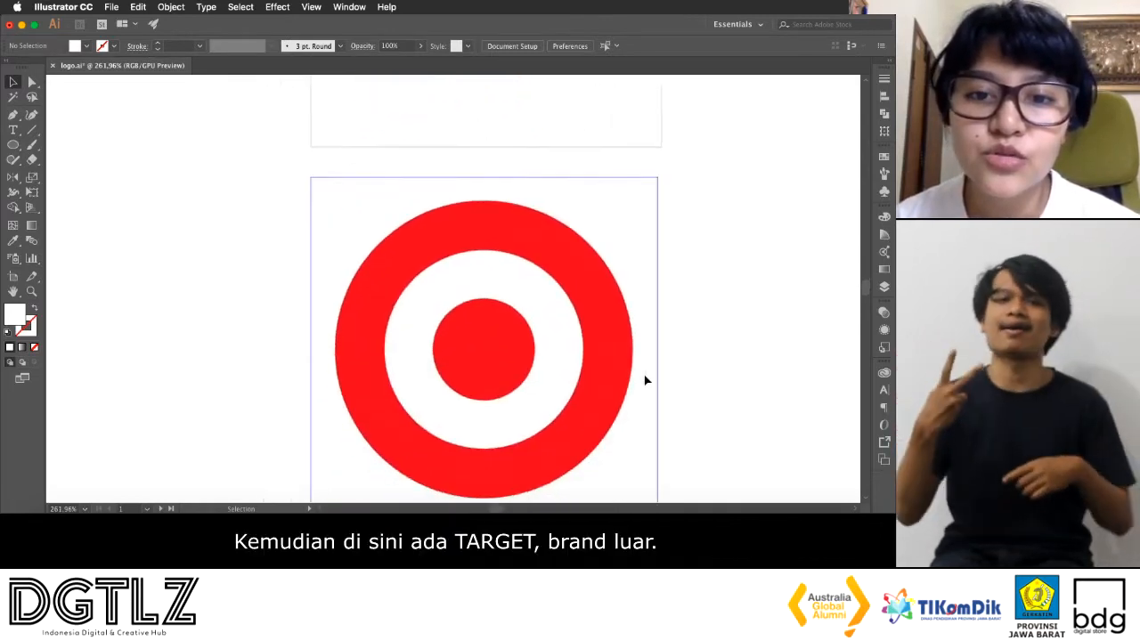
{"action": "scroll", "coordinate": [647, 380], "scroll_direction": "down", "scroll_amount": 2}
{"action": "scroll", "coordinate": [647, 381], "scroll_direction": "down", "scroll_amount": 3}
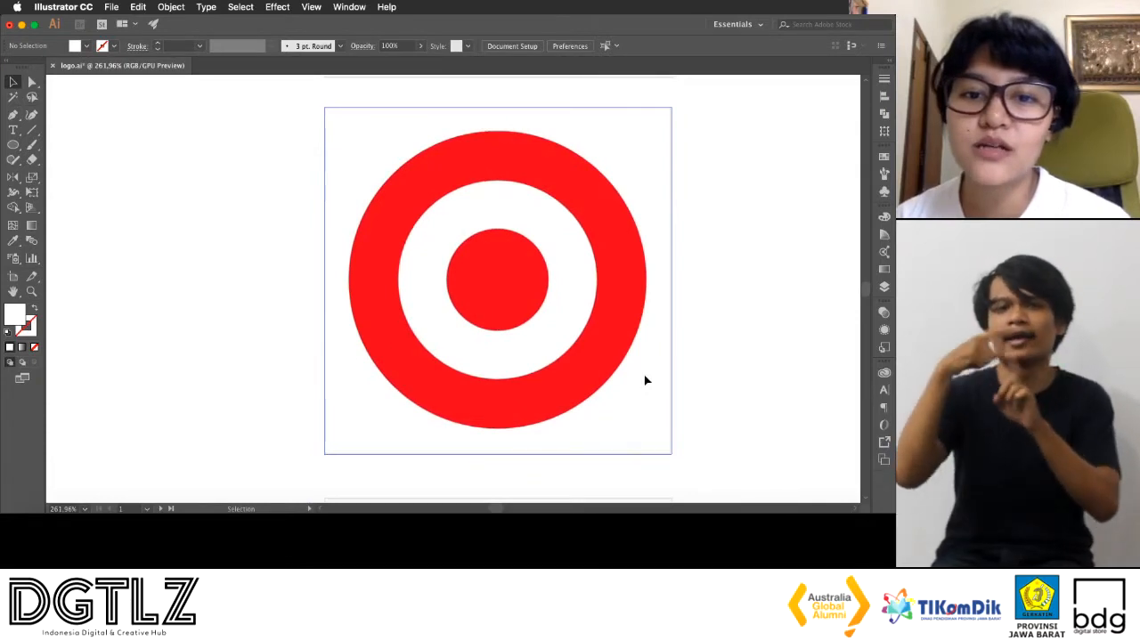
{"action": "scroll", "coordinate": [646, 380], "scroll_direction": "down", "scroll_amount": 5}
{"action": "scroll", "coordinate": [646, 380], "scroll_direction": "down", "scroll_amount": 5}
{"action": "scroll", "coordinate": [647, 380], "scroll_direction": "down", "scroll_amount": 1}
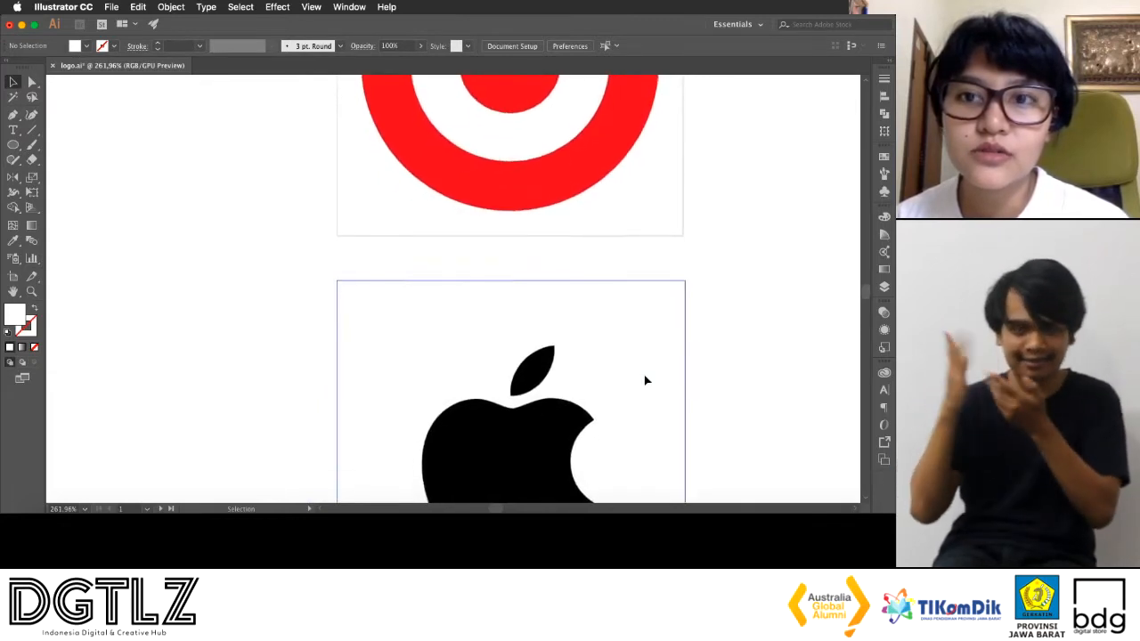
{"action": "scroll", "coordinate": [646, 381], "scroll_direction": "down", "scroll_amount": 5}
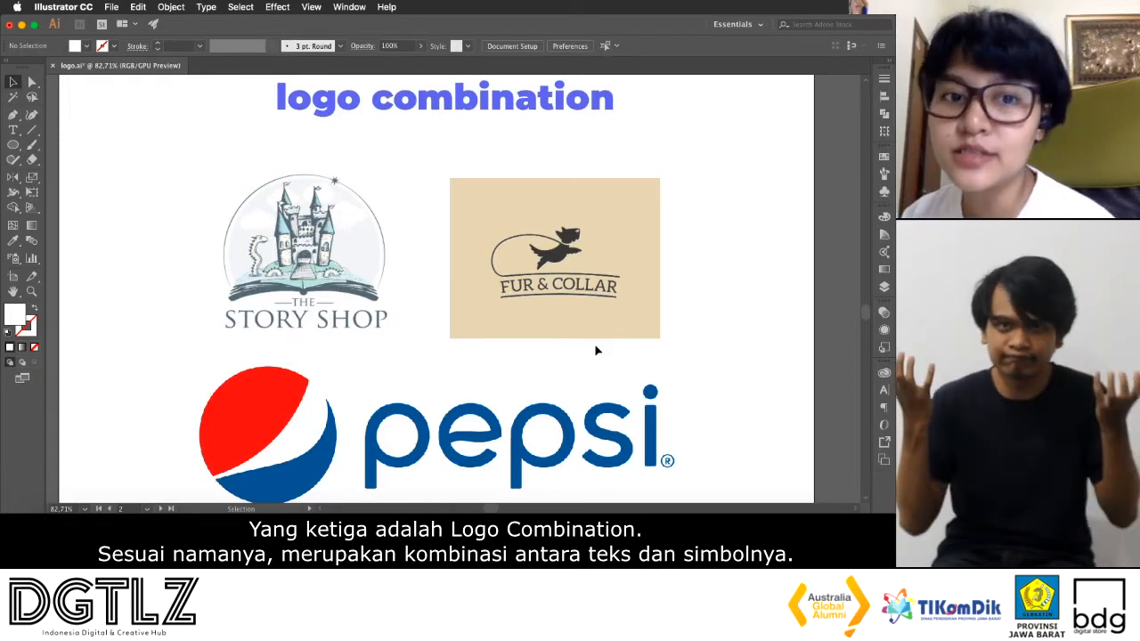
Inspect the logo combination examples, selecting The Story Shop image and the Pepsi image in turn, and clear the selection
{"action": "scroll", "coordinate": [597, 350], "scroll_direction": "down", "scroll_amount": 1}
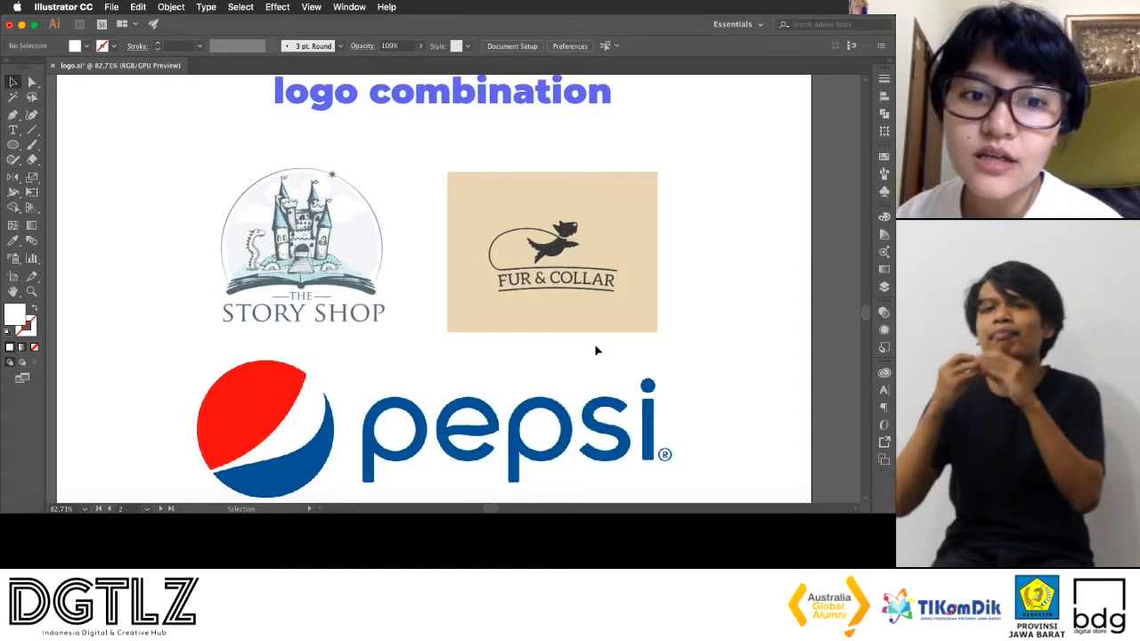
{"action": "left_click", "coordinate": [360, 295]}
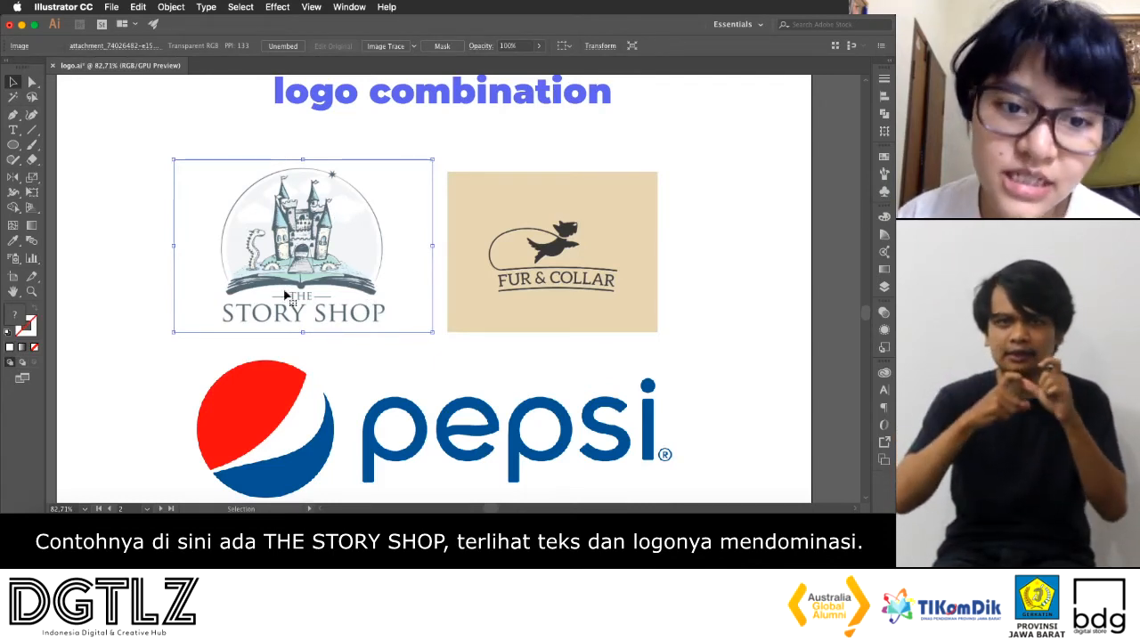
{"action": "left_click", "coordinate": [749, 352]}
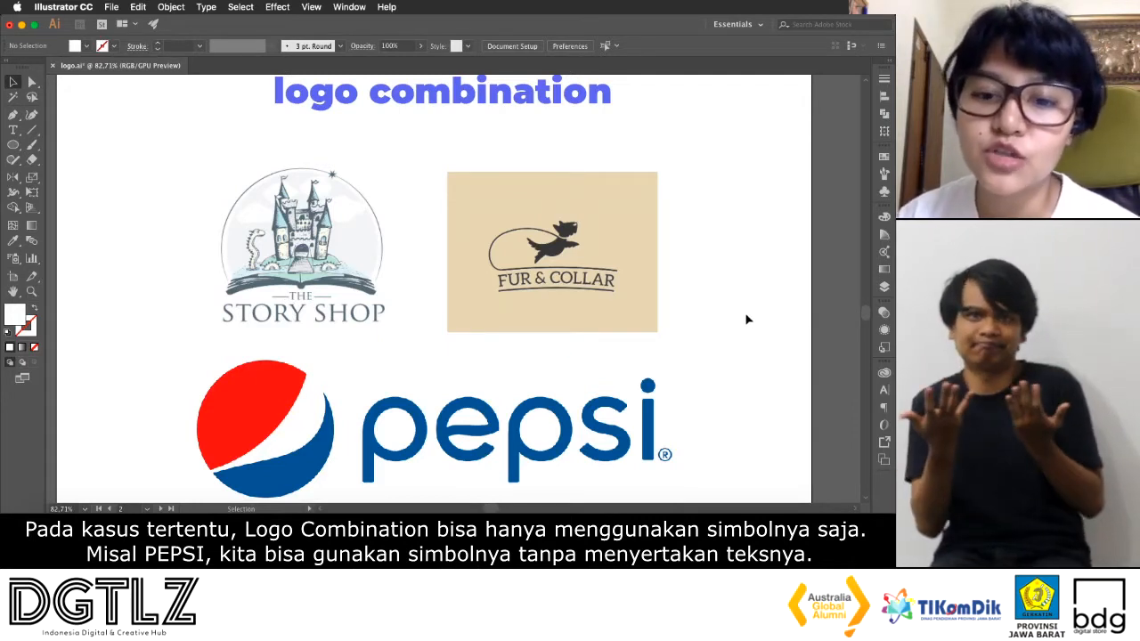
{"action": "left_click", "coordinate": [331, 380]}
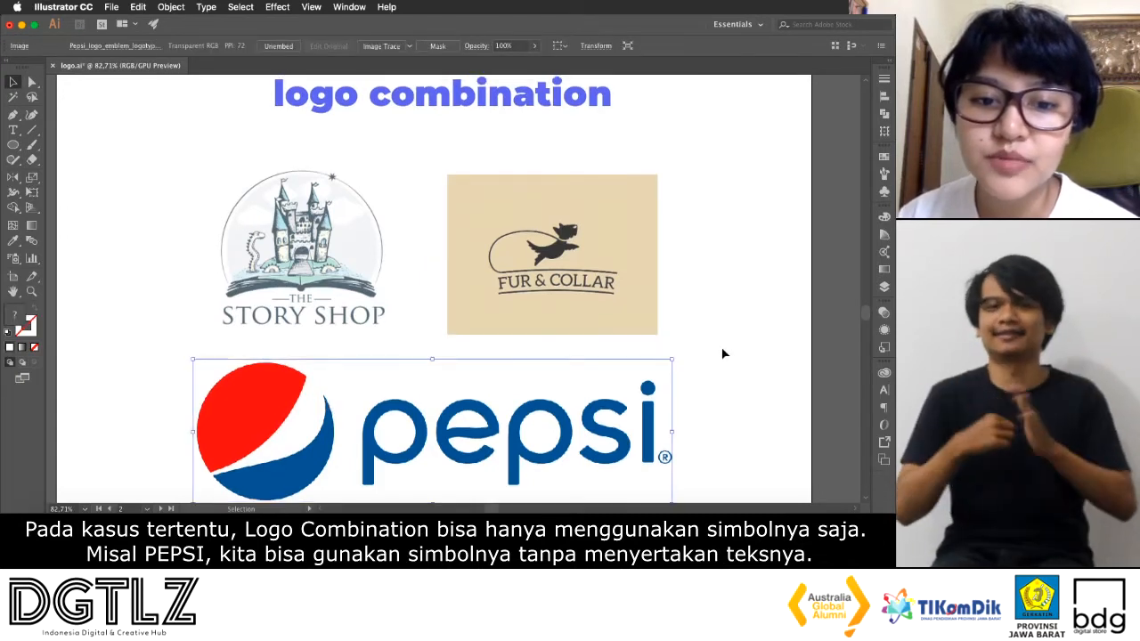
{"action": "scroll", "coordinate": [711, 368], "scroll_direction": "down", "scroll_amount": 2}
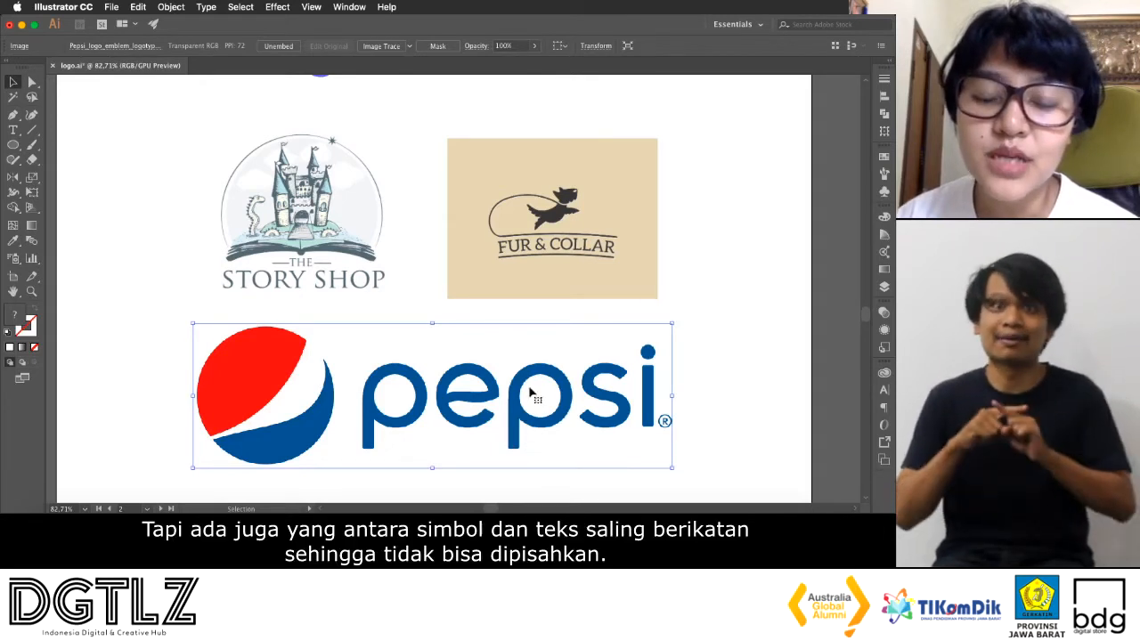
{"action": "left_click", "coordinate": [718, 323]}
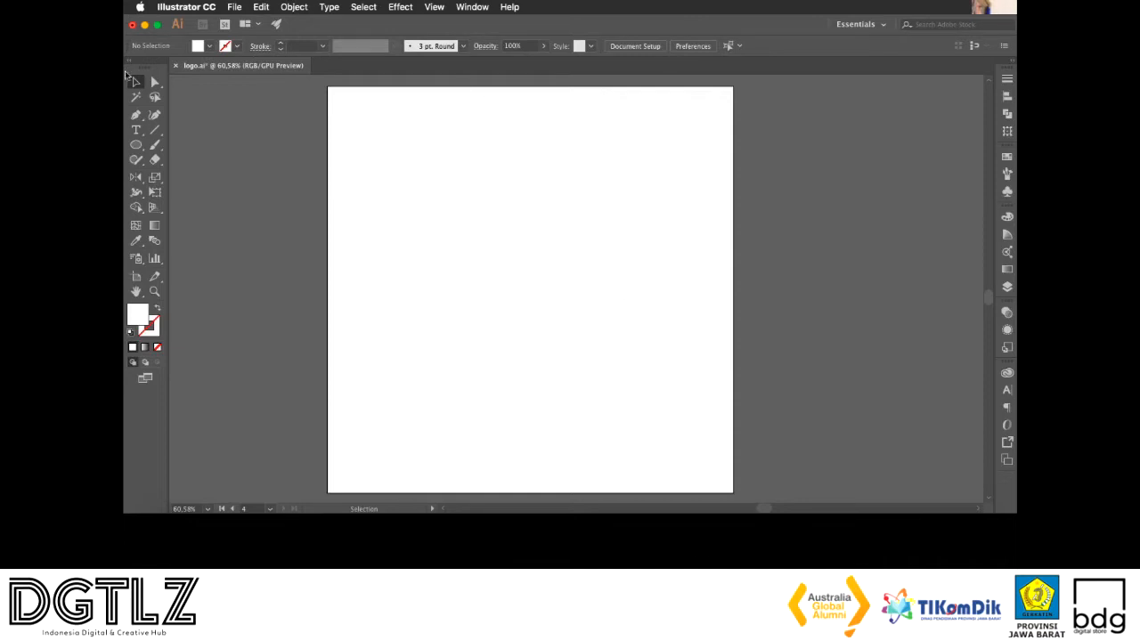
Draw a circle about 452 px in diameter in the upper left area of the empty artboard
{"action": "left_click", "coordinate": [133, 148]}
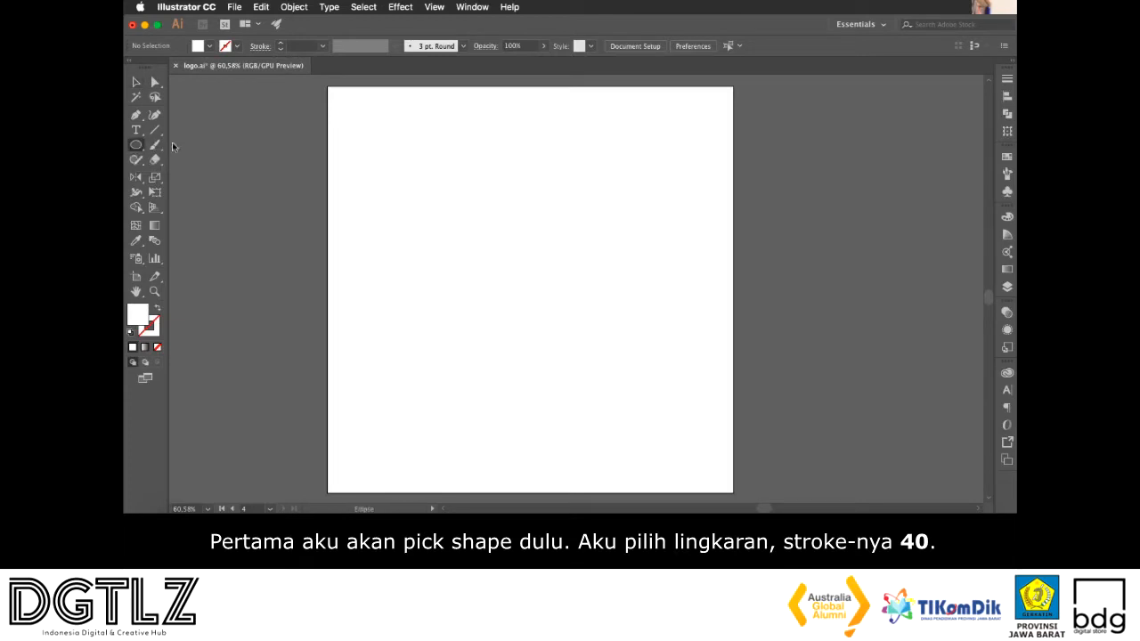
{"action": "left_click_drag", "start_coordinate": [377, 136], "coordinate": [479, 308]}
{"action": "key", "text": "v"}
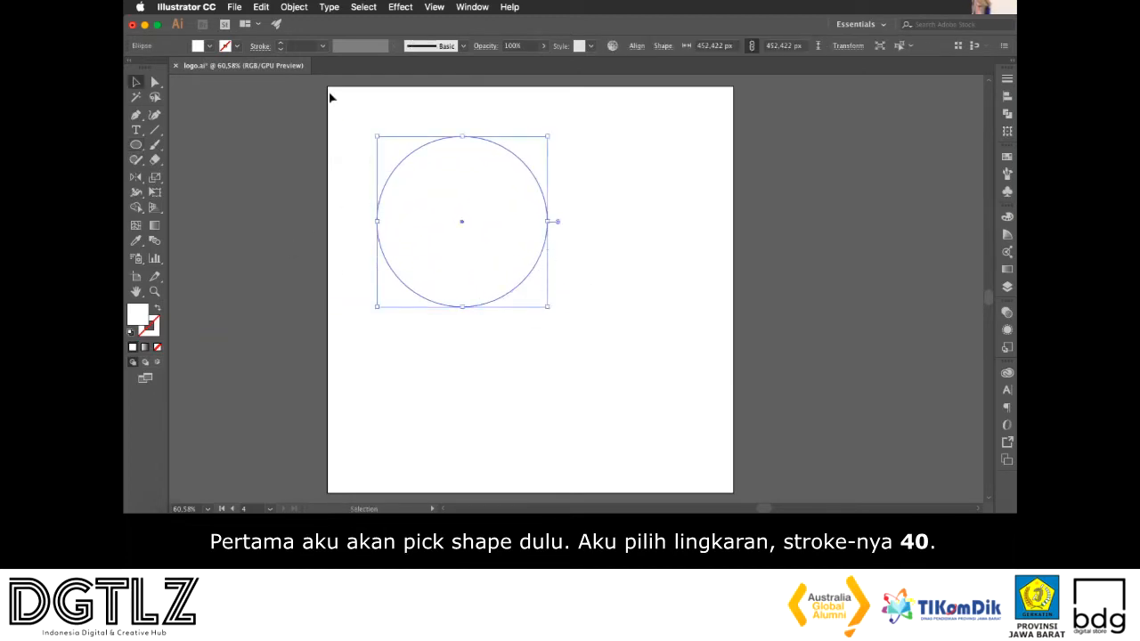
Try stroke weights of 12 pt, 20 pt and 40 pt on the circle
{"action": "left_click", "coordinate": [322, 46]}
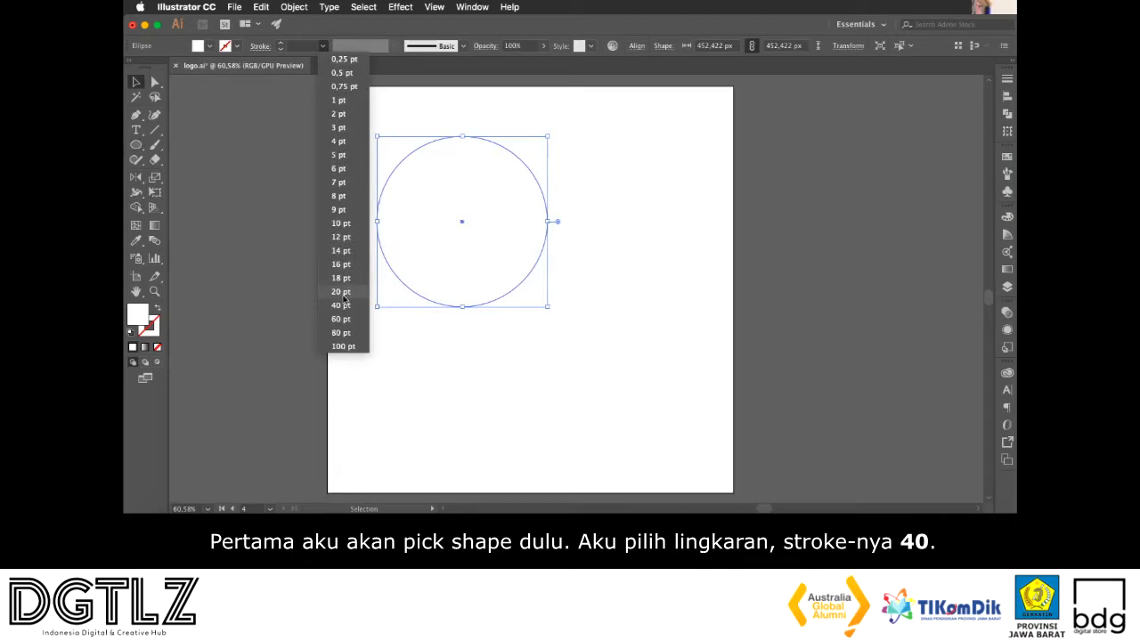
{"action": "left_click", "coordinate": [341, 237]}
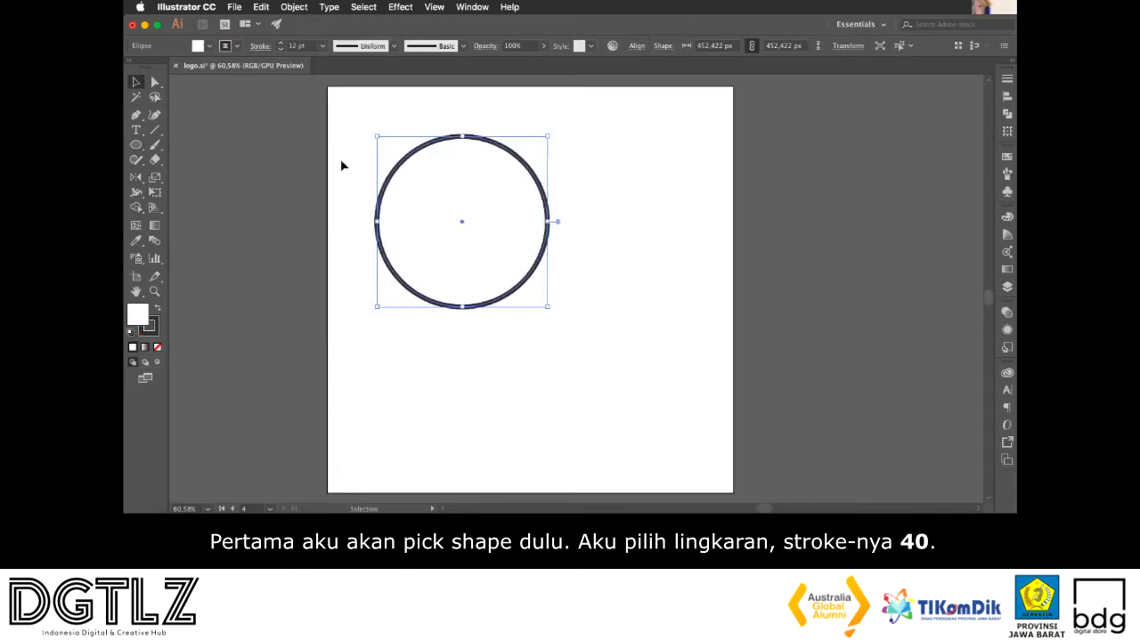
{"action": "left_click", "coordinate": [323, 45]}
{"action": "left_click", "coordinate": [332, 300]}
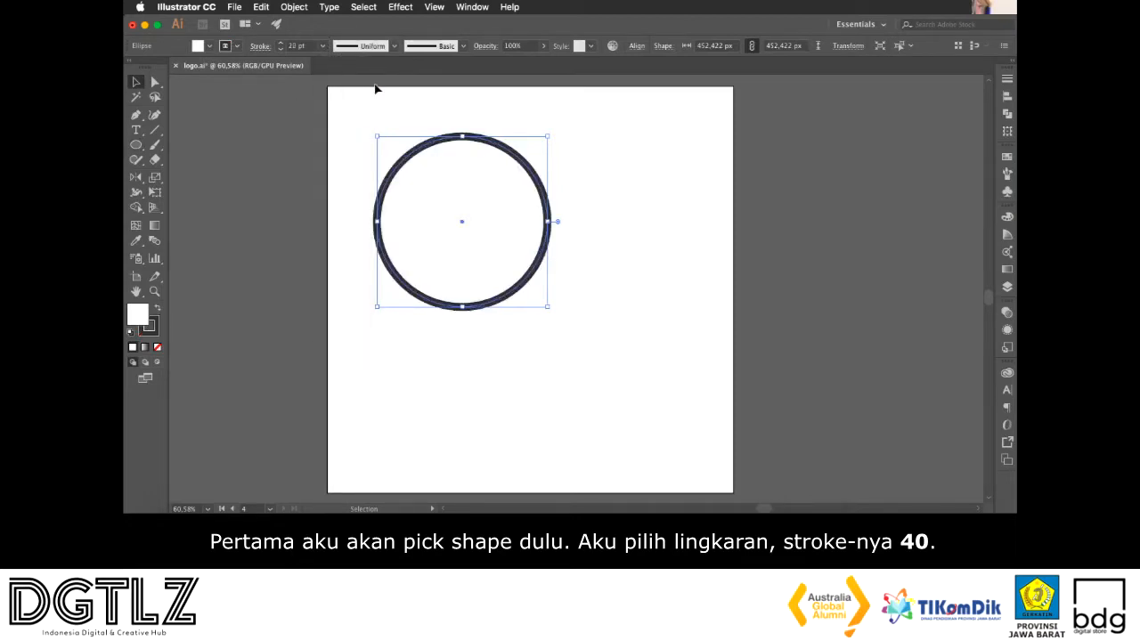
{"action": "left_click", "coordinate": [322, 45]}
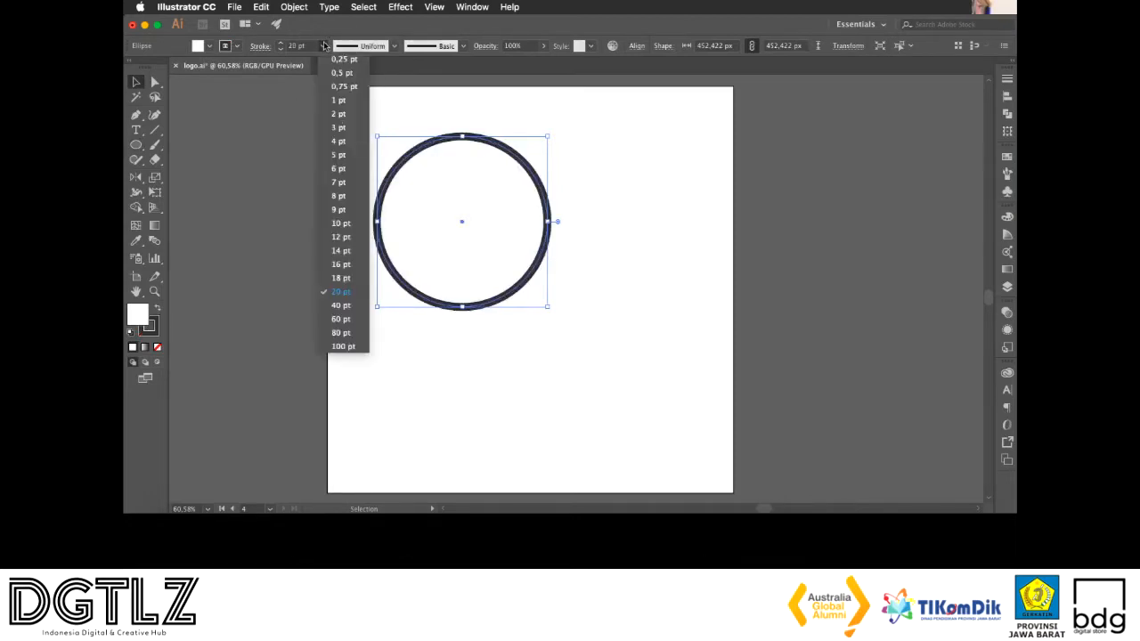
{"action": "left_click", "coordinate": [340, 306]}
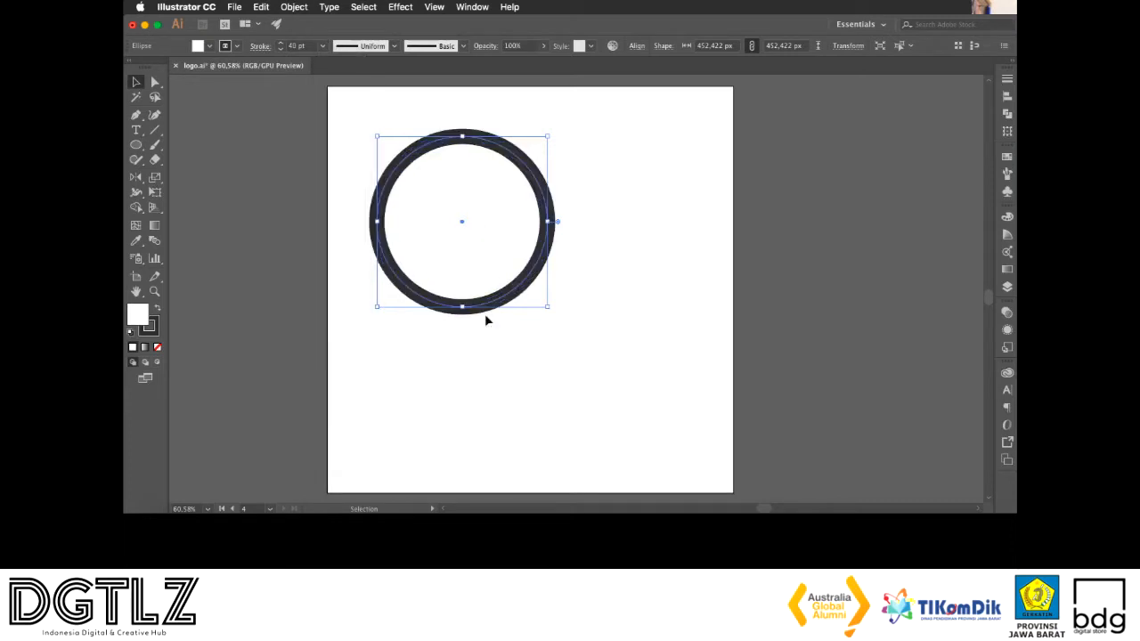
Set the circle's stroke weight to 30 pt and deselect it
{"action": "left_click", "coordinate": [299, 45]}
{"action": "type", "text": "30"}
{"action": "key", "text": "Return"}
{"action": "left_click", "coordinate": [547, 326]}
Duplicate the circle sideways into a row of three evenly spaced overlapping circles and move them all toward the artboard's middle
{"action": "scroll", "coordinate": [526, 311], "scroll_direction": "right", "scroll_amount": 1}
{"action": "left_click", "coordinate": [505, 291]}
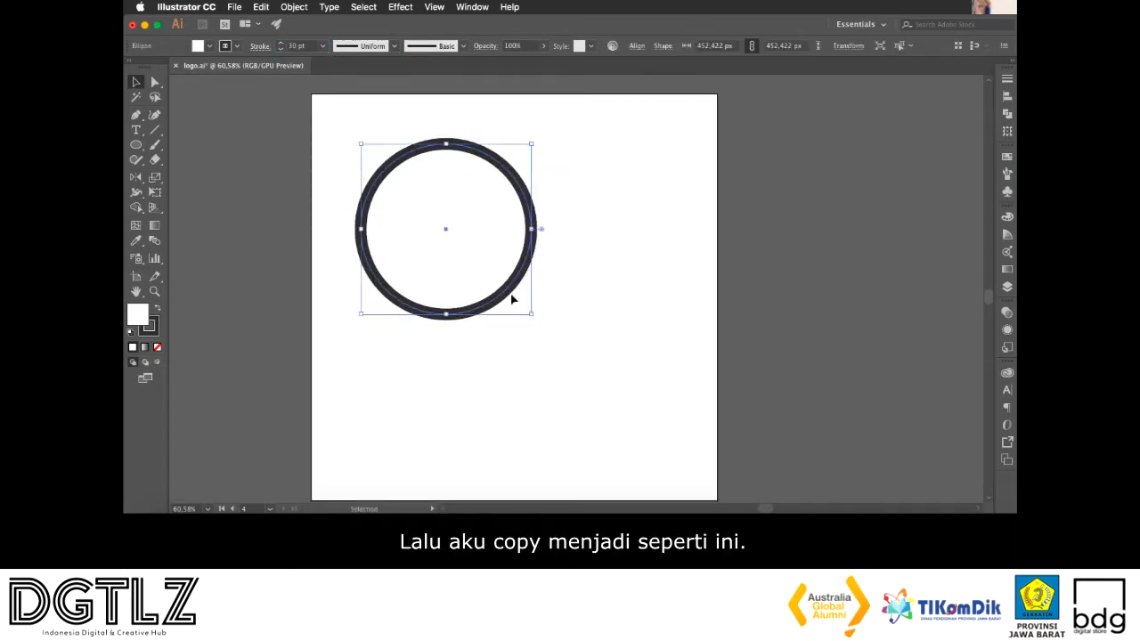
{"action": "left_click_drag", "start_coordinate": [506, 294], "coordinate": [623, 295]}
{"action": "left_click", "coordinate": [630, 352]}
{"action": "left_click_drag", "start_coordinate": [636, 368], "coordinate": [379, 242]}
{"action": "left_click_drag", "start_coordinate": [562, 285], "coordinate": [587, 379]}
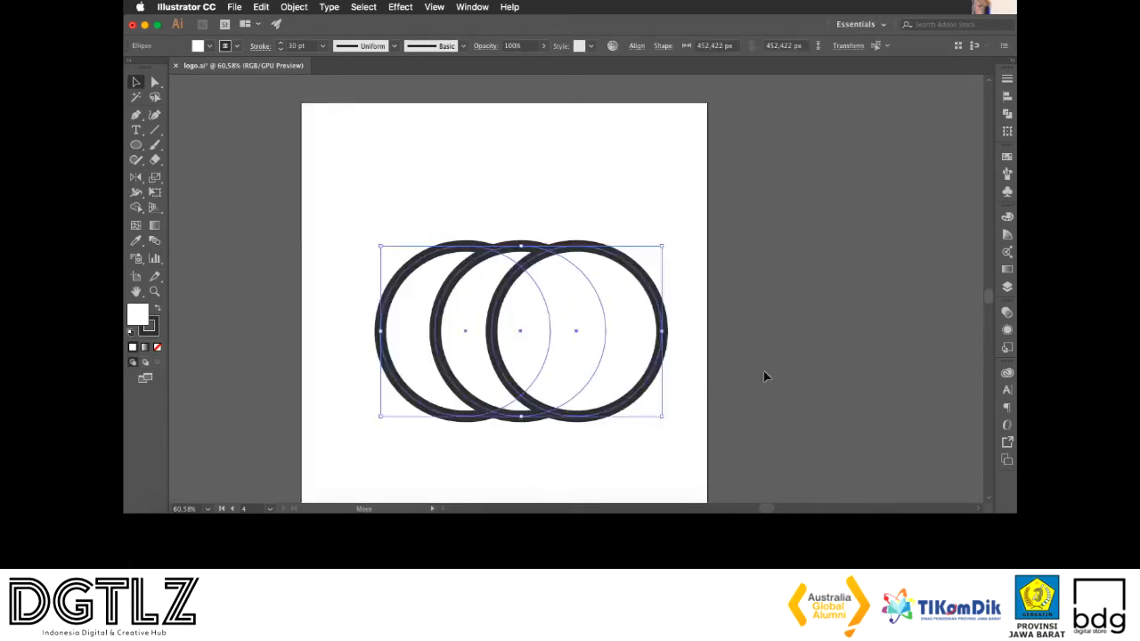
Duplicate a circle to the left end of the row as a fourth overlapping circle, slightly beyond the artboard's edge
{"action": "left_click", "coordinate": [763, 373]}
{"action": "left_click_drag", "start_coordinate": [741, 422], "coordinate": [743, 351]}
{"action": "left_click", "coordinate": [621, 328]}
{"action": "left_click_drag", "start_coordinate": [644, 317], "coordinate": [418, 321]}
{"action": "left_click", "coordinate": [466, 401]}
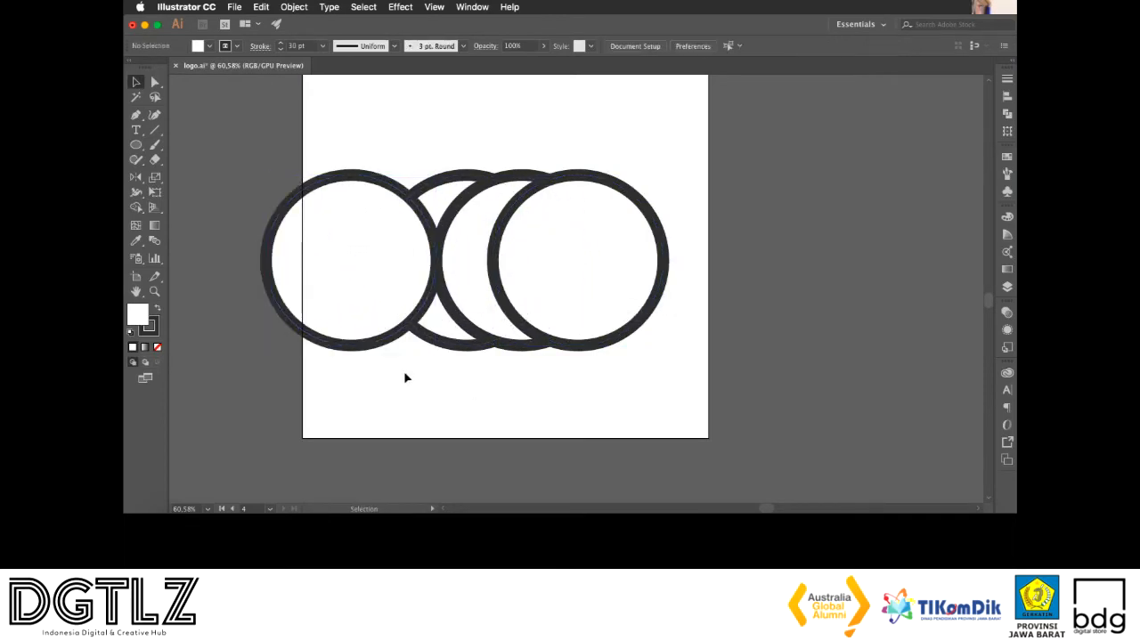
{"action": "left_click_drag", "start_coordinate": [374, 347], "coordinate": [629, 354]}
{"action": "key", "text": "super+z"}
Remove the white fill from all four circles so only their outlines remain
{"action": "left_click_drag", "start_coordinate": [639, 403], "coordinate": [312, 245]}
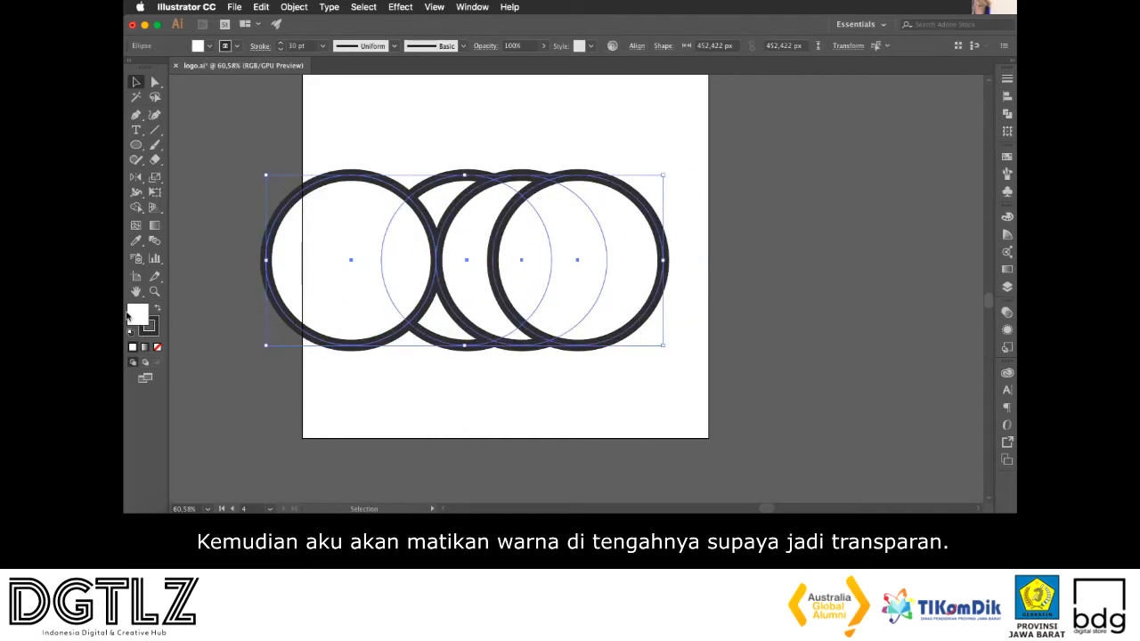
{"action": "left_click", "coordinate": [158, 347]}
{"action": "left_click", "coordinate": [414, 395]}
Duplicate the leftmost circle to the right end of the row as the fifth circle, mirroring the left side's overlap
{"action": "left_click", "coordinate": [343, 348]}
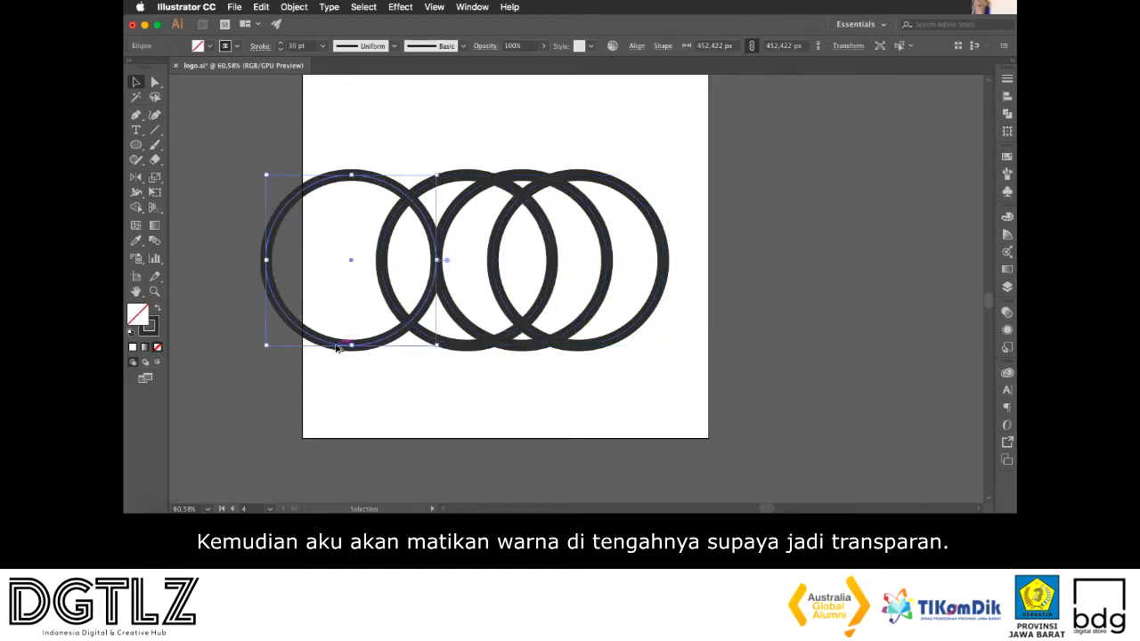
{"action": "left_click_drag", "start_coordinate": [358, 350], "coordinate": [677, 377]}
{"action": "left_click", "coordinate": [622, 436]}
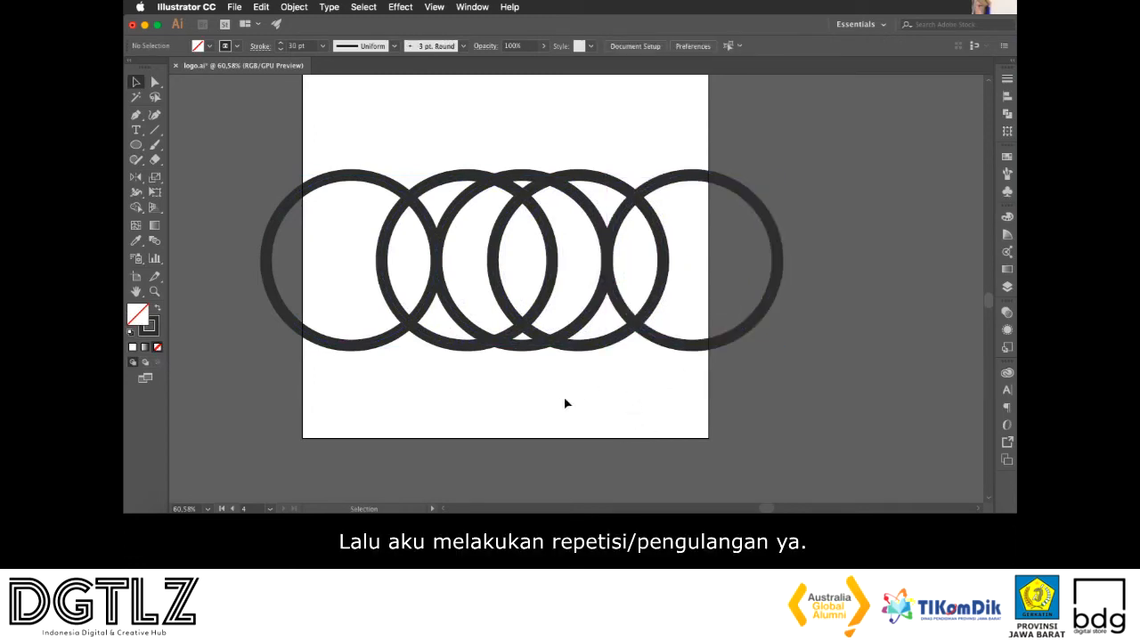
Scale the five circles down together to about 307 px in diameter each and move the row toward the artboard's middle
{"action": "left_click_drag", "start_coordinate": [698, 395], "coordinate": [454, 342]}
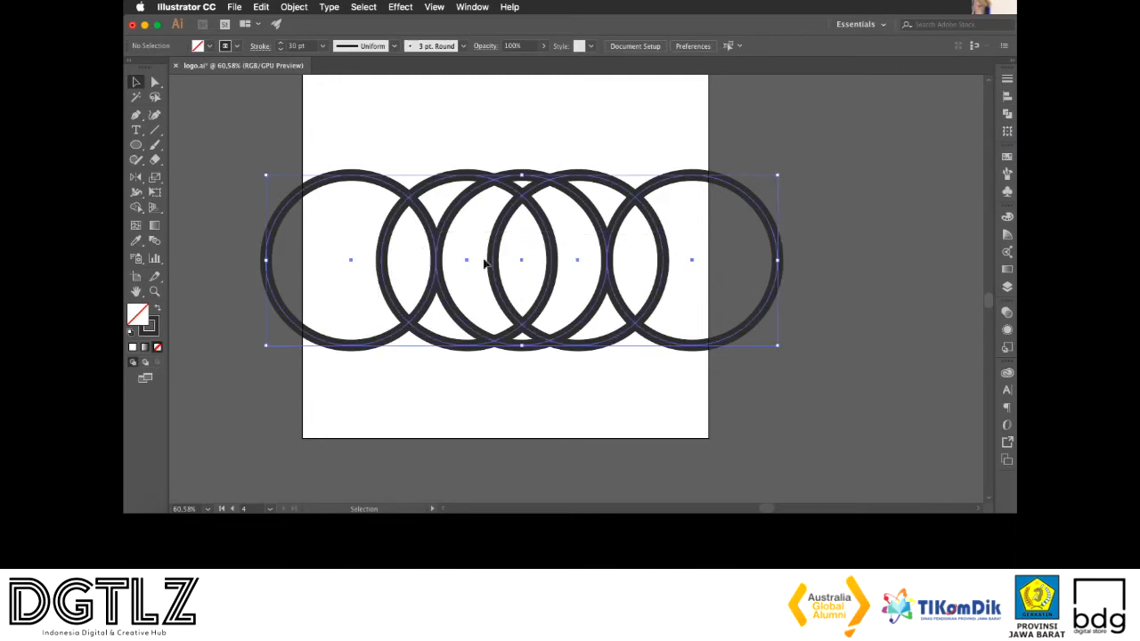
{"action": "mouse_move", "coordinate": [780, 350]}
{"action": "left_mouse_down"}
{"action": "mouse_move", "coordinate": [728, 317]}
{"action": "mouse_move", "coordinate": [615, 290]}
{"action": "left_mouse_up"}
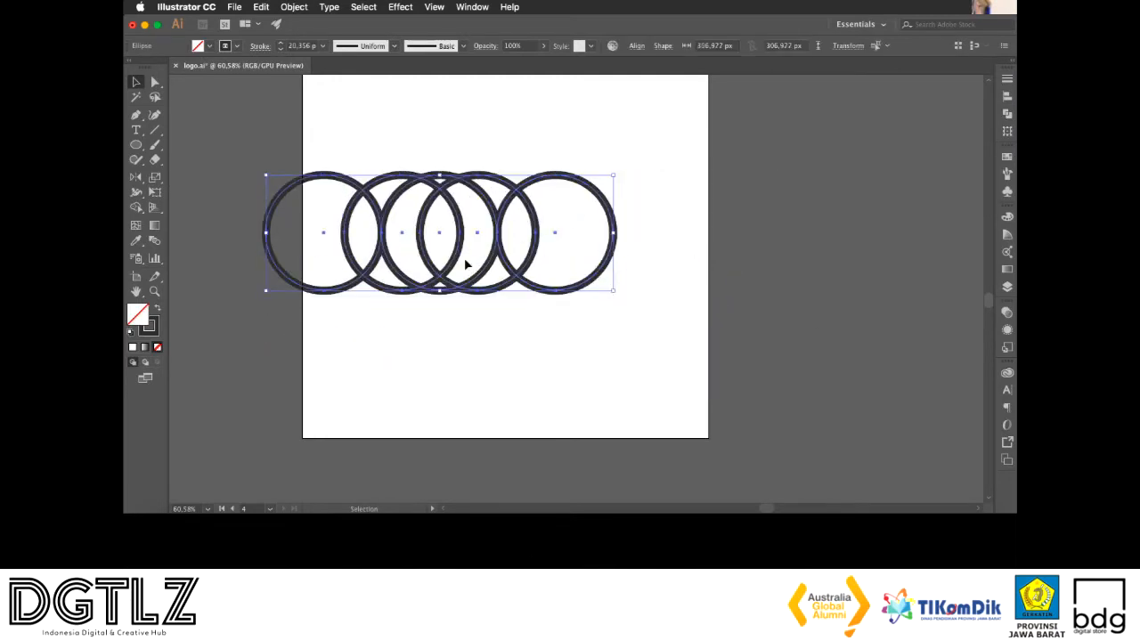
{"action": "left_click_drag", "start_coordinate": [486, 276], "coordinate": [564, 219]}
{"action": "key", "text": "super+0"}
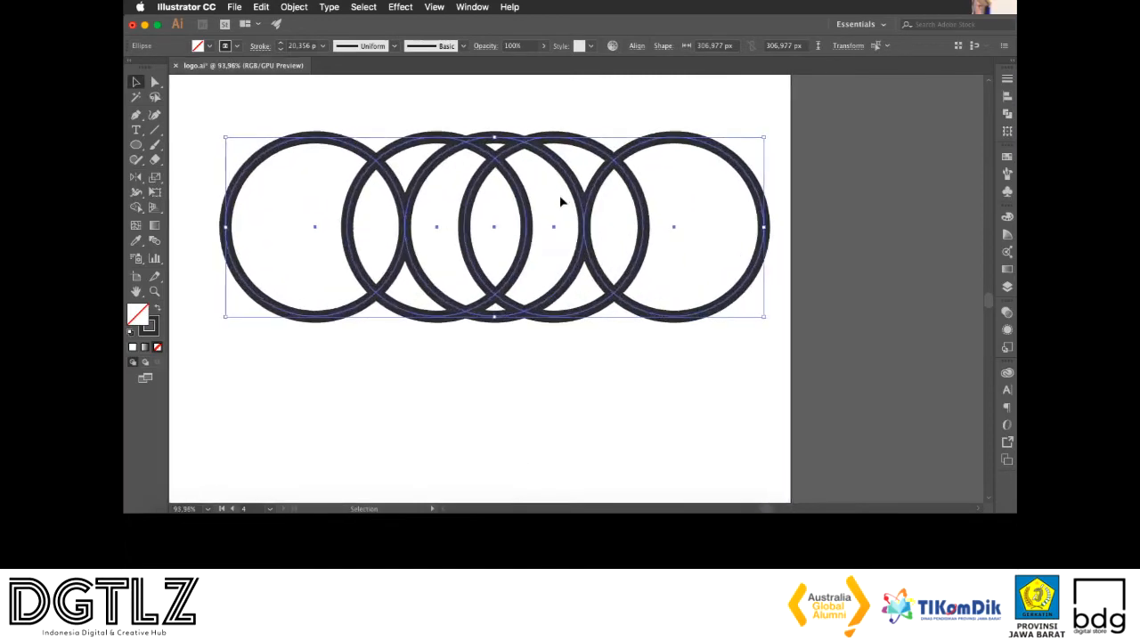
Scale the row down further to about 251 px per circle and shift it to the artboard's horizontal middle
{"action": "scroll", "coordinate": [561, 203], "scroll_direction": "up", "scroll_amount": 1}
{"action": "mouse_move", "coordinate": [776, 328]}
{"action": "left_mouse_down"}
{"action": "mouse_move", "coordinate": [710, 288]}
{"action": "mouse_move", "coordinate": [677, 290]}
{"action": "left_mouse_up"}
{"action": "key", "text": "super+0"}
{"action": "scroll", "coordinate": [641, 312], "scroll_direction": "up", "scroll_amount": 2}
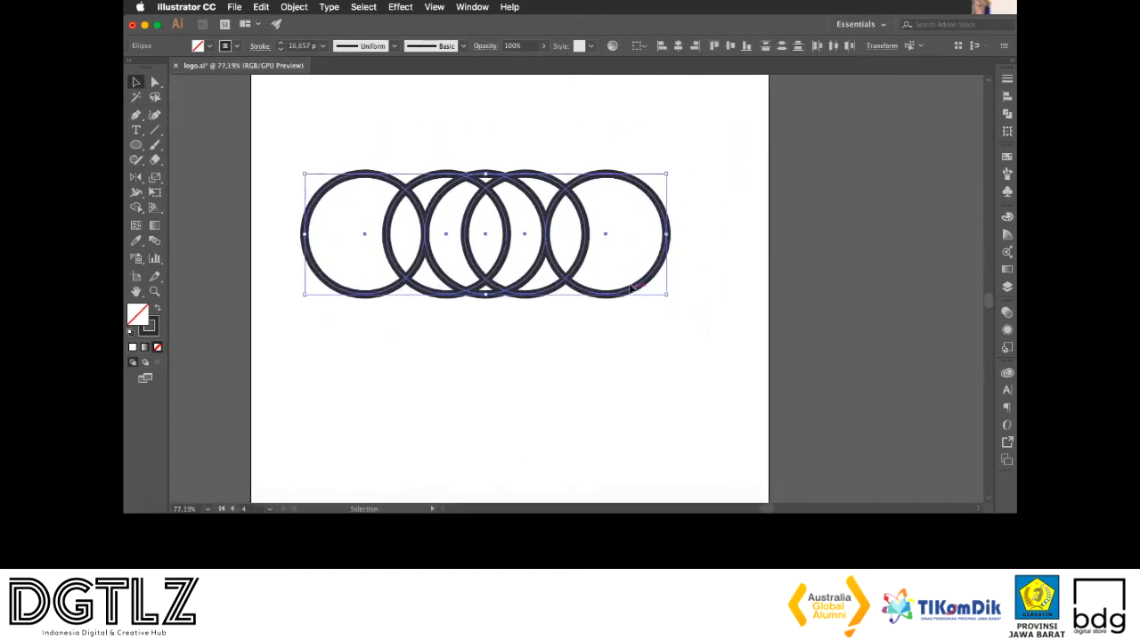
{"action": "left_click", "coordinate": [652, 283]}
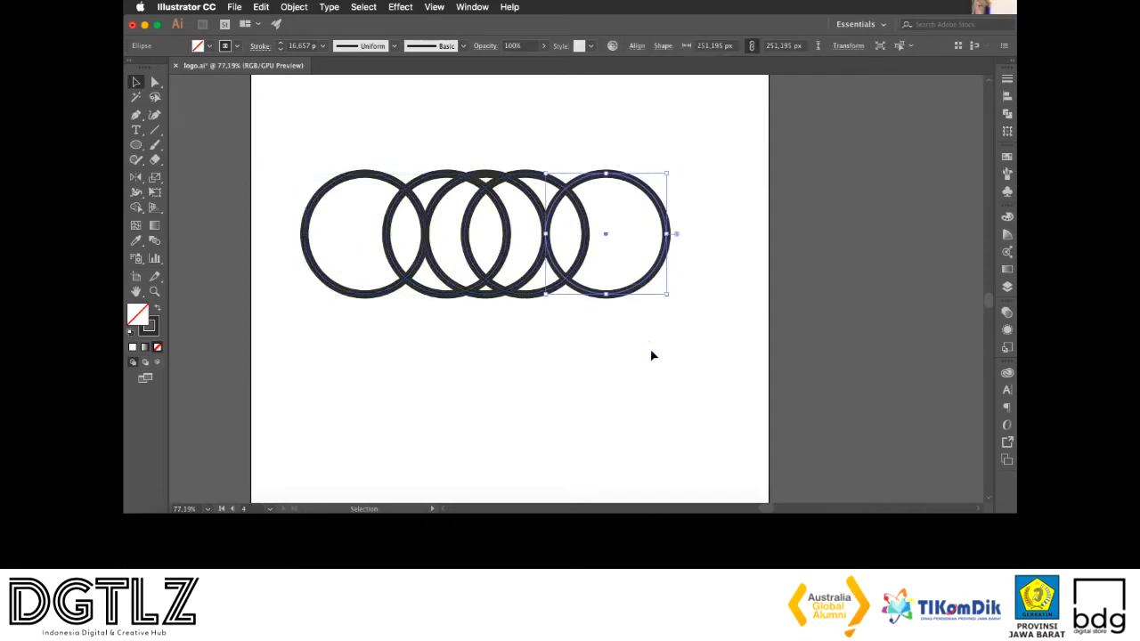
{"action": "left_click", "coordinate": [669, 345]}
{"action": "left_click_drag", "start_coordinate": [669, 345], "coordinate": [680, 354]}
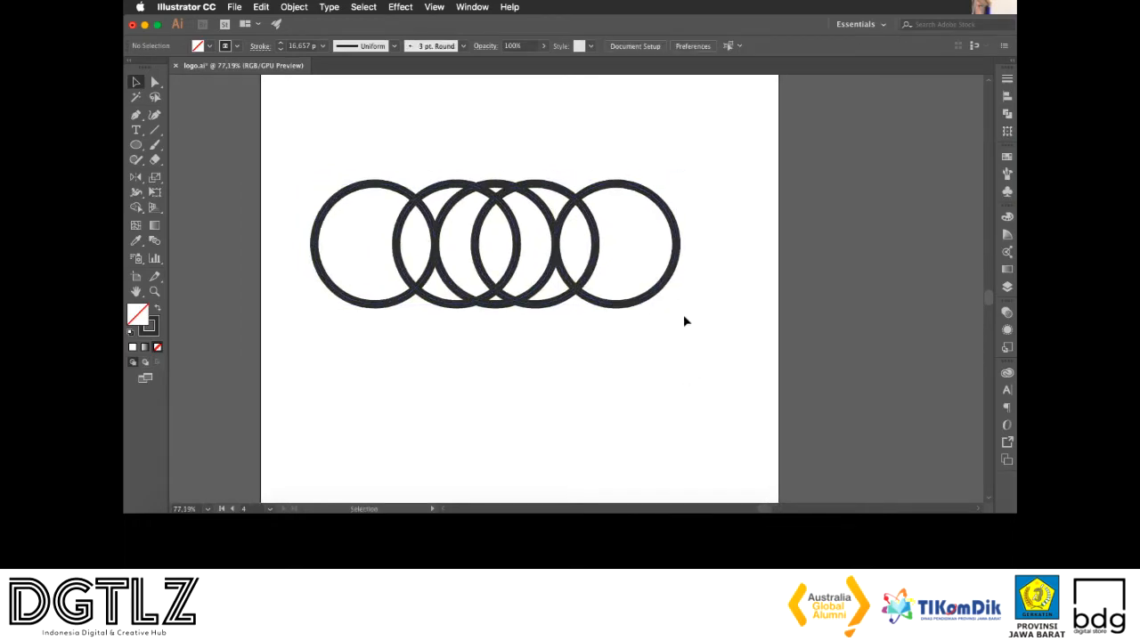
{"action": "key", "text": "super+a"}
{"action": "left_click_drag", "start_coordinate": [479, 239], "coordinate": [496, 242]}
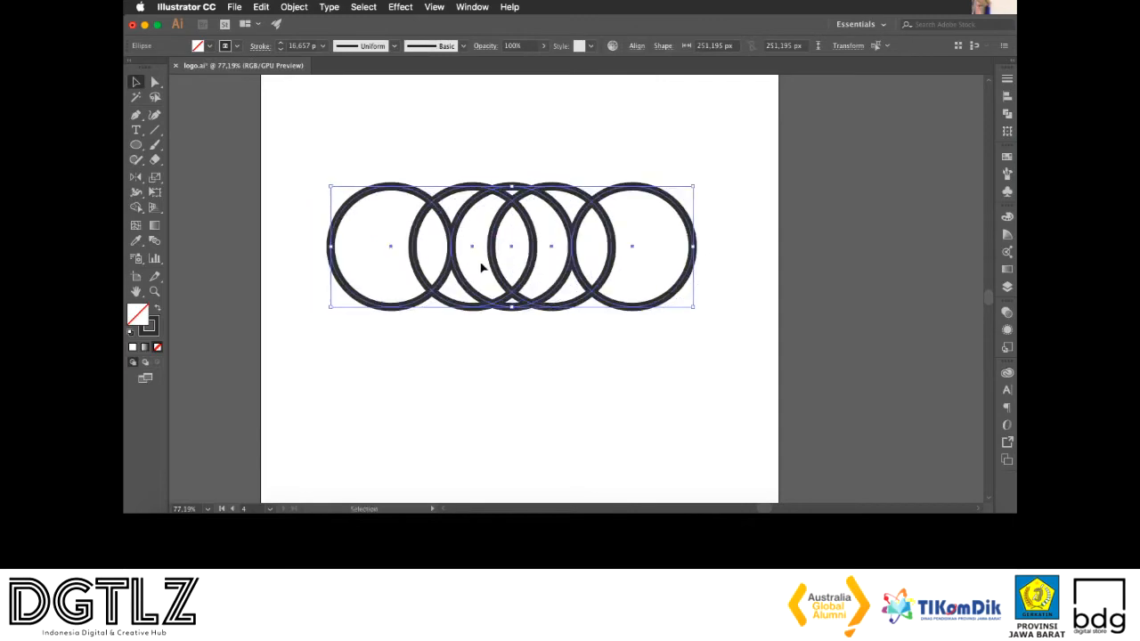
Set the stroke weight of all five circles to 20 pt and deselect them
{"action": "left_click", "coordinate": [322, 46]}
{"action": "left_click", "coordinate": [340, 291]}
{"action": "left_click", "coordinate": [425, 148]}
{"action": "scroll", "coordinate": [641, 437], "scroll_direction": "up", "scroll_amount": 3}
{"action": "scroll", "coordinate": [575, 381], "scroll_direction": "up", "scroll_amount": 4}
{"action": "scroll", "coordinate": [575, 380], "scroll_direction": "left", "scroll_amount": 4}
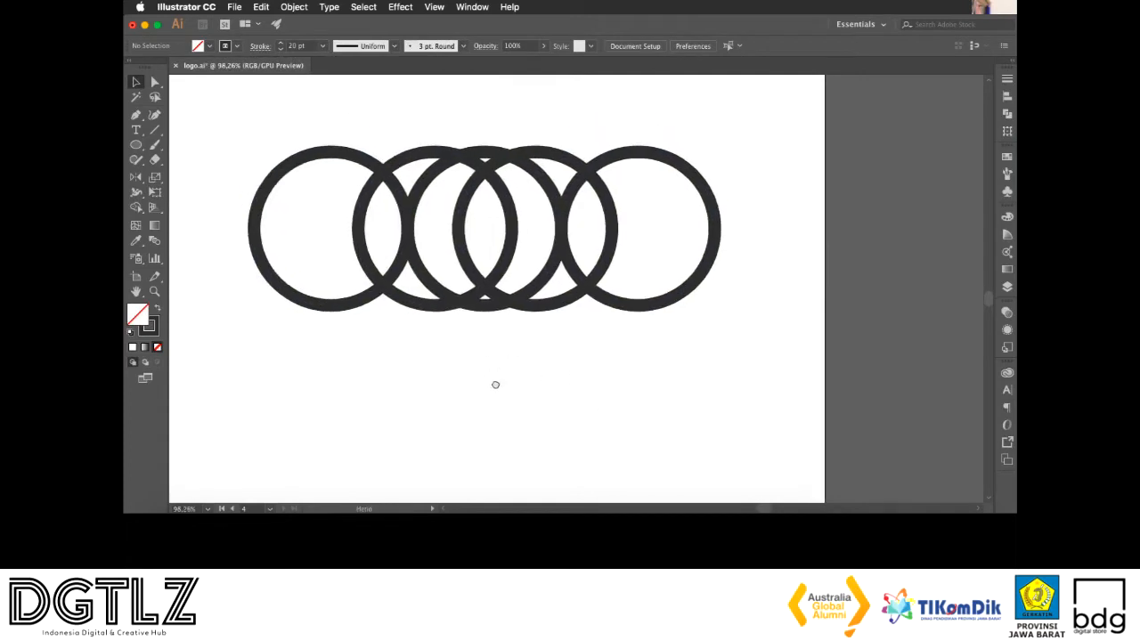
{"action": "scroll", "coordinate": [645, 406], "scroll_direction": "up", "scroll_amount": 4}
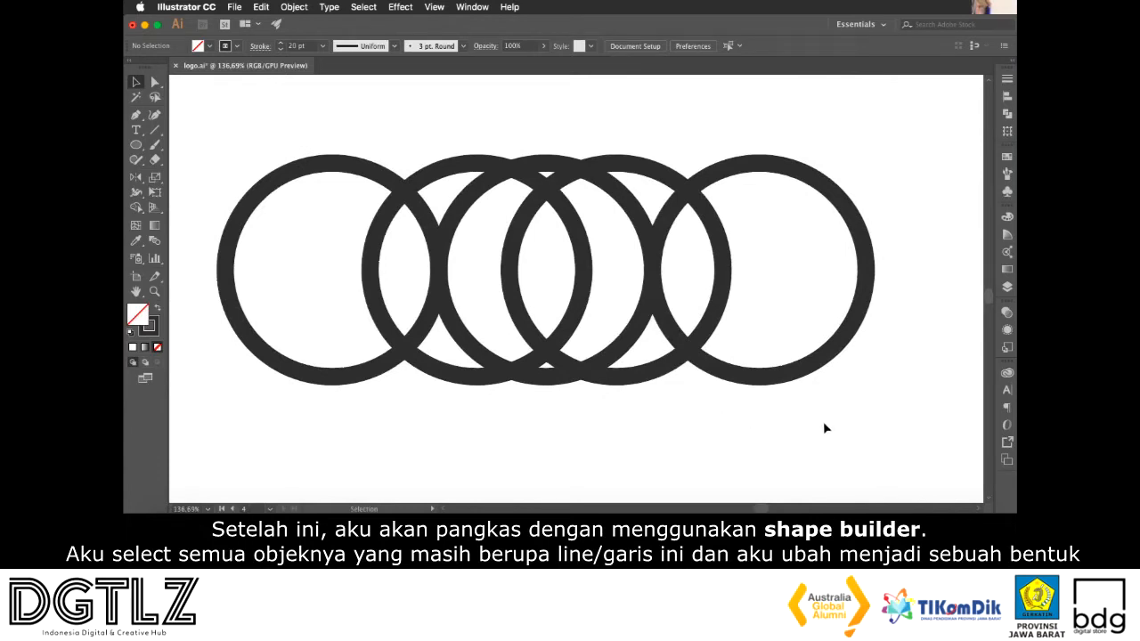
Expand the strokes of all five circles into filled ring shapes
{"action": "left_click_drag", "start_coordinate": [862, 426], "coordinate": [286, 208]}
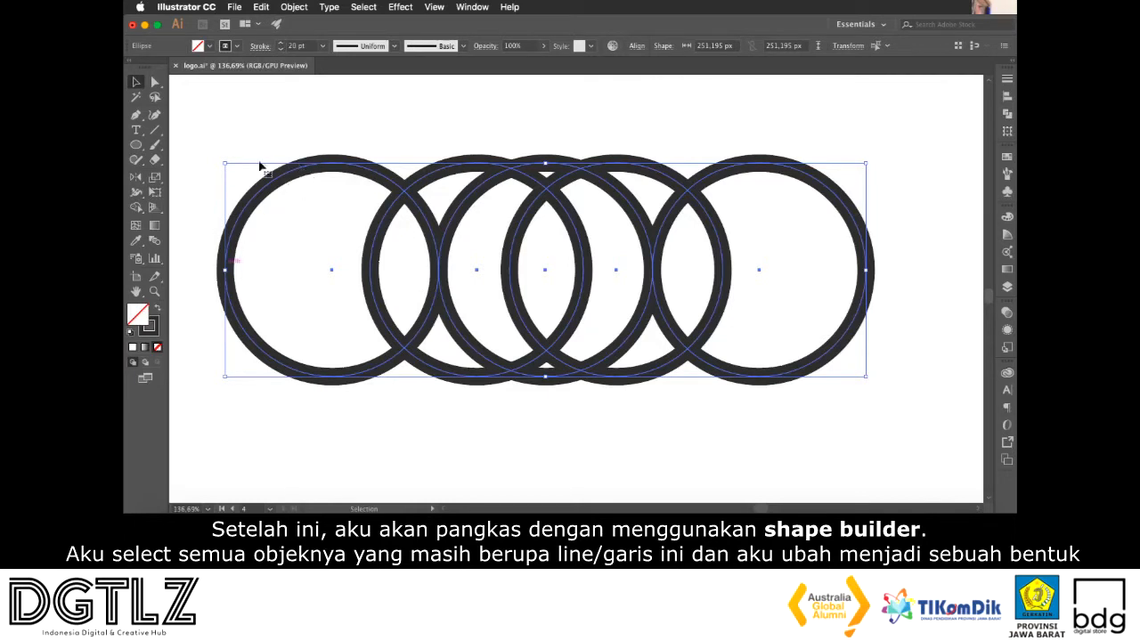
{"action": "left_click", "coordinate": [294, 7]}
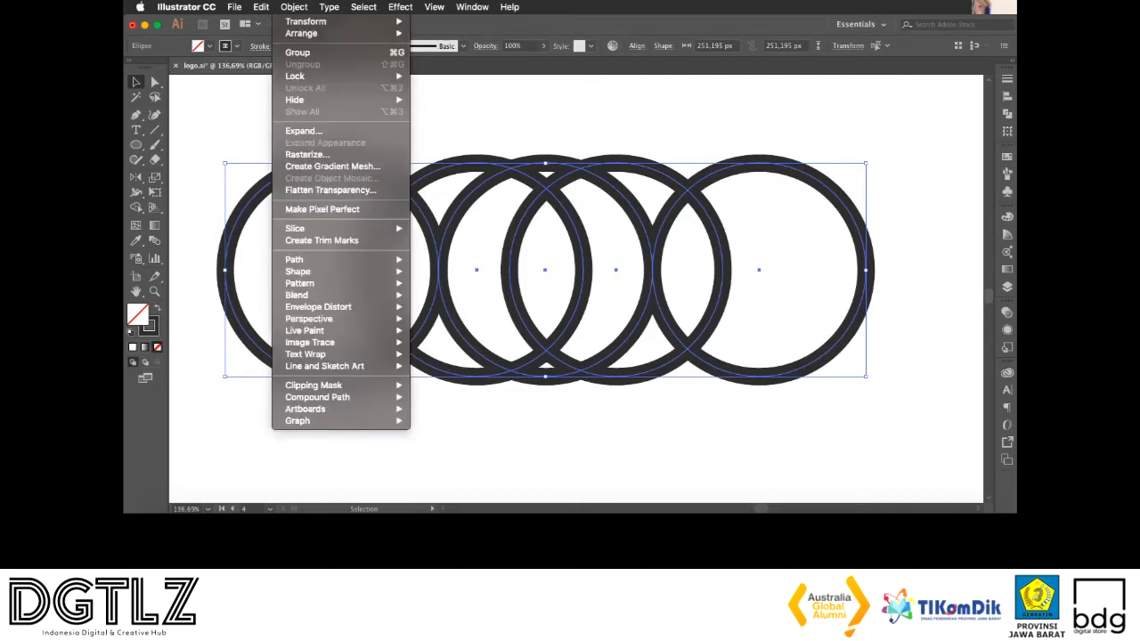
{"action": "left_click", "coordinate": [313, 132]}
{"action": "left_click", "coordinate": [233, 252]}
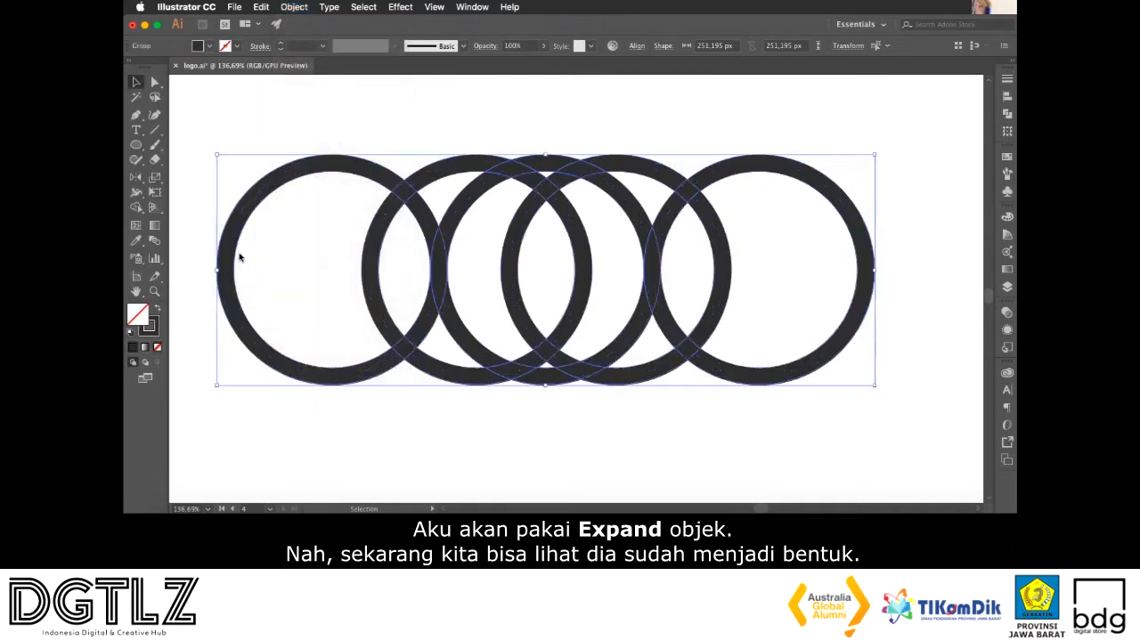
{"action": "left_click", "coordinate": [384, 121]}
{"action": "left_click_drag", "start_coordinate": [254, 150], "coordinate": [830, 463]}
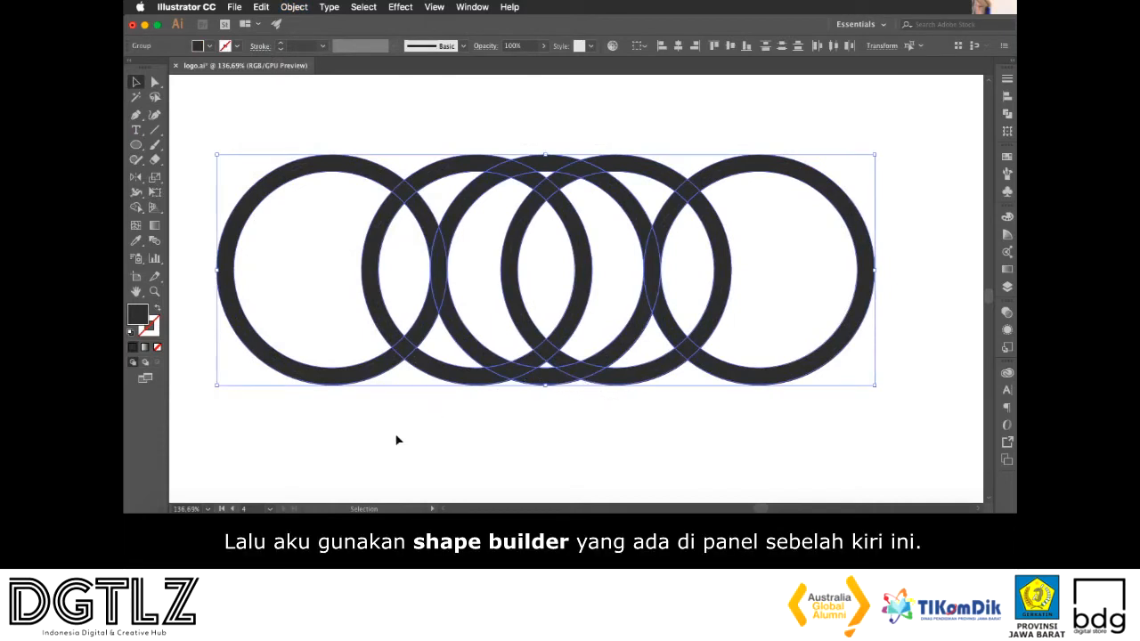
{"action": "left_click", "coordinate": [140, 215]}
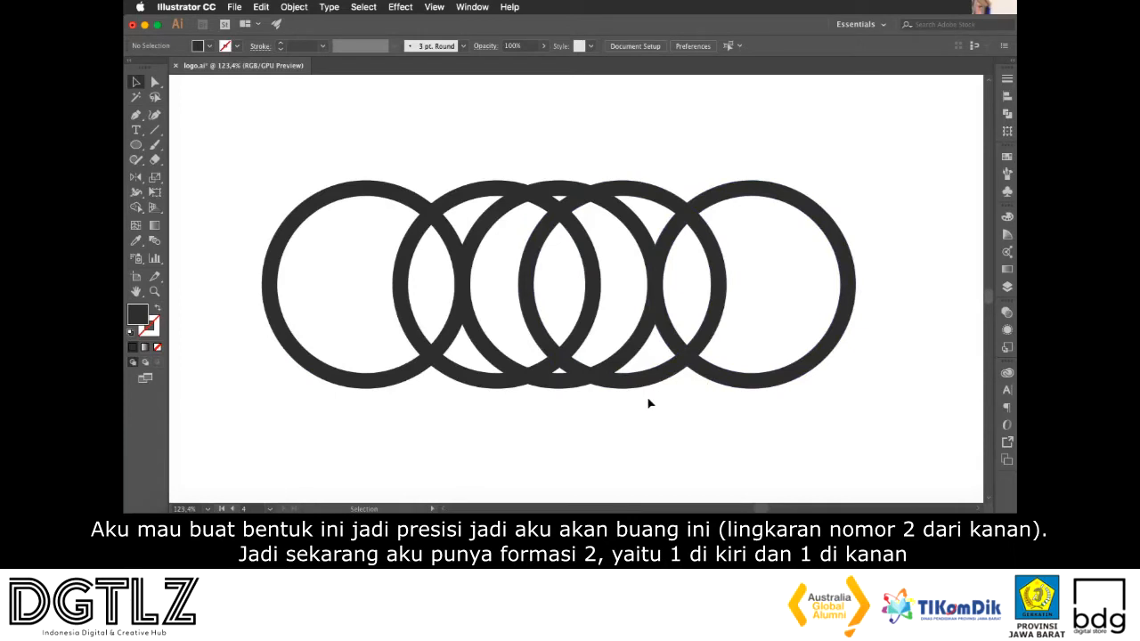
Delete the second ring from the right and move the rightmost ring left so the four rings overlap symmetrically
{"action": "left_click", "coordinate": [656, 381]}
{"action": "key", "text": "Delete"}
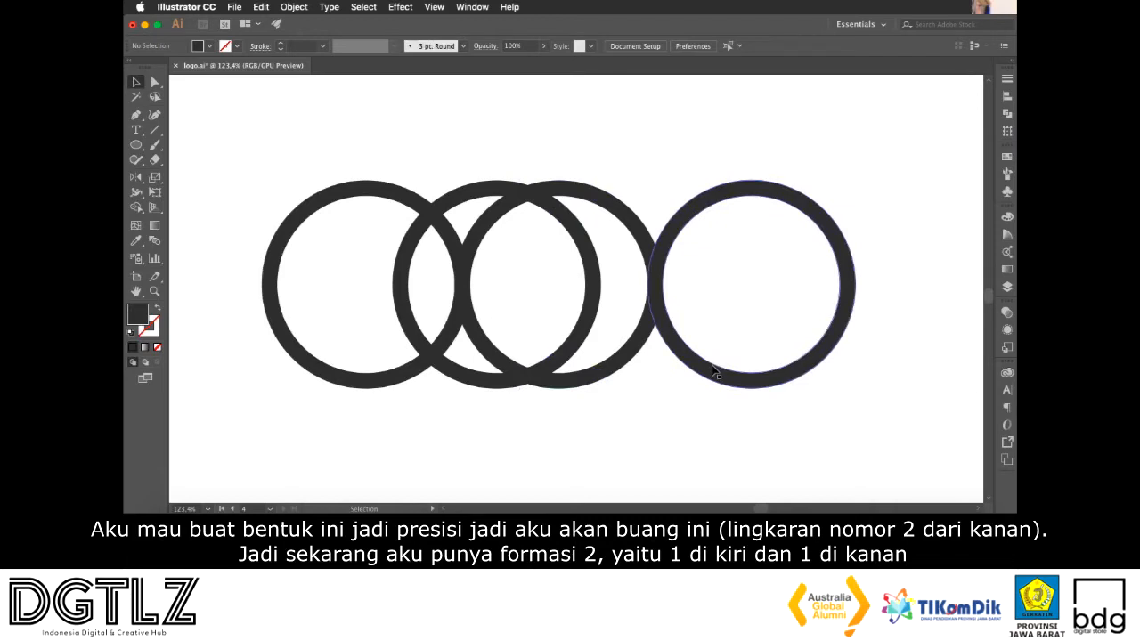
{"action": "left_click", "coordinate": [718, 376]}
{"action": "left_click_drag", "start_coordinate": [722, 379], "coordinate": [652, 381]}
{"action": "left_click", "coordinate": [583, 421]}
{"action": "left_click_drag", "start_coordinate": [576, 420], "coordinate": [601, 412]}
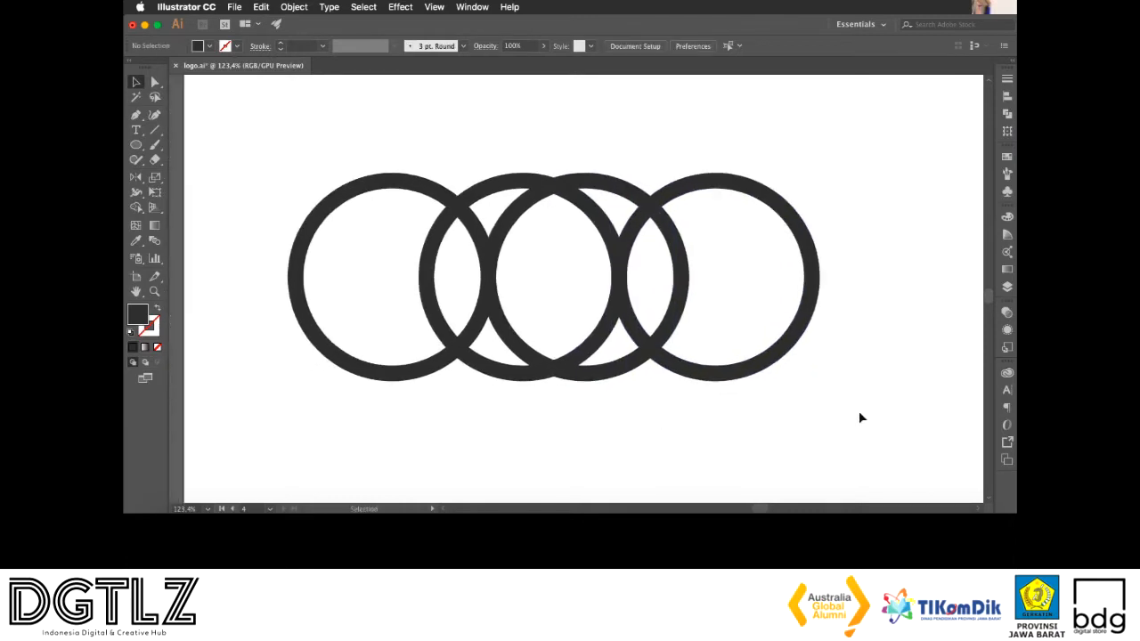
Merge the overlapping ring segments that form the three-petal lotus outline into one shape with the Shape Builder tool
{"action": "key", "text": "super+a"}
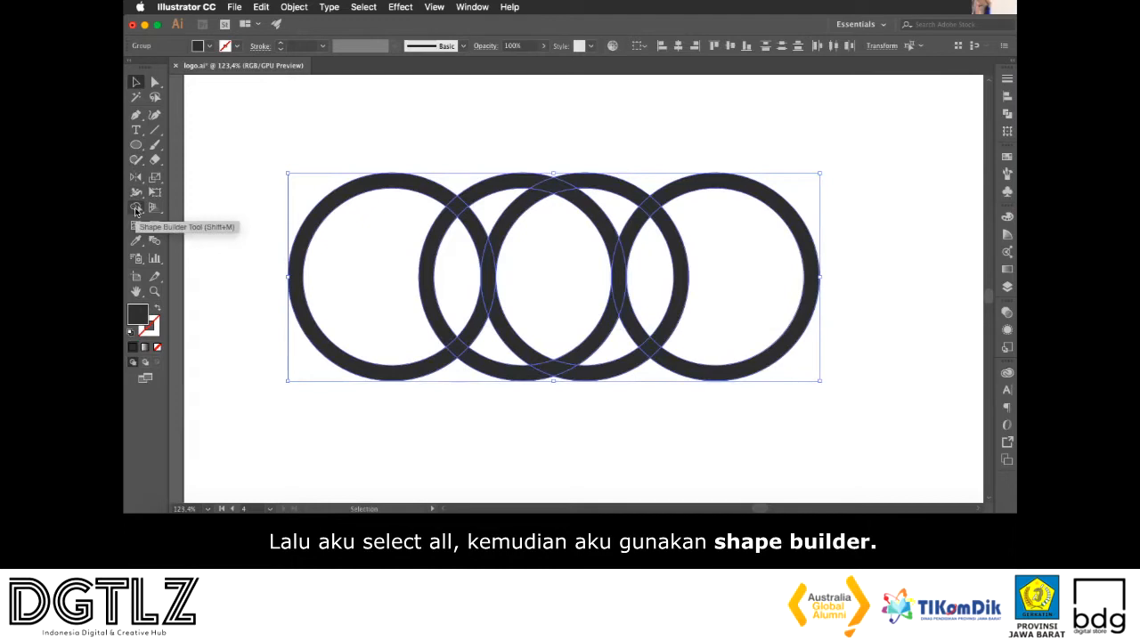
{"action": "left_click", "coordinate": [136, 208]}
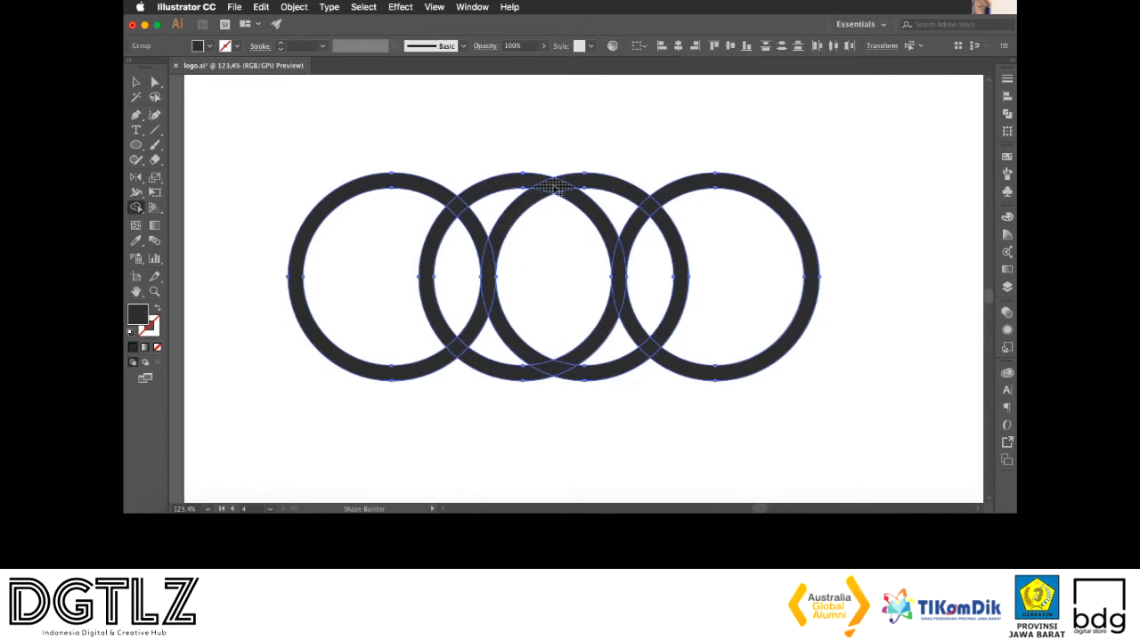
{"action": "mouse_move", "coordinate": [520, 212]}
{"action": "left_mouse_down"}
{"action": "mouse_move", "coordinate": [491, 258]}
{"action": "mouse_move", "coordinate": [458, 207]}
{"action": "mouse_move", "coordinate": [433, 289]}
{"action": "left_mouse_up"}
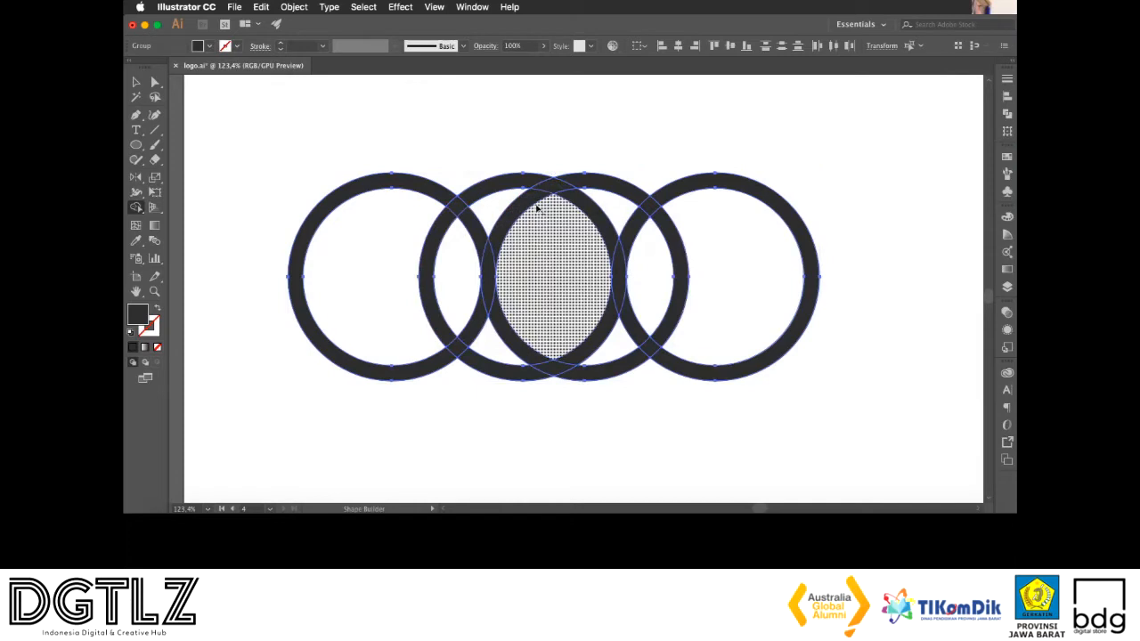
{"action": "mouse_move", "coordinate": [547, 185]}
{"action": "left_mouse_down"}
{"action": "mouse_move", "coordinate": [489, 234]}
{"action": "mouse_move", "coordinate": [483, 242]}
{"action": "mouse_move", "coordinate": [545, 189]}
{"action": "mouse_move", "coordinate": [485, 261]}
{"action": "mouse_move", "coordinate": [462, 207]}
{"action": "mouse_move", "coordinate": [443, 242]}
{"action": "left_mouse_up"}
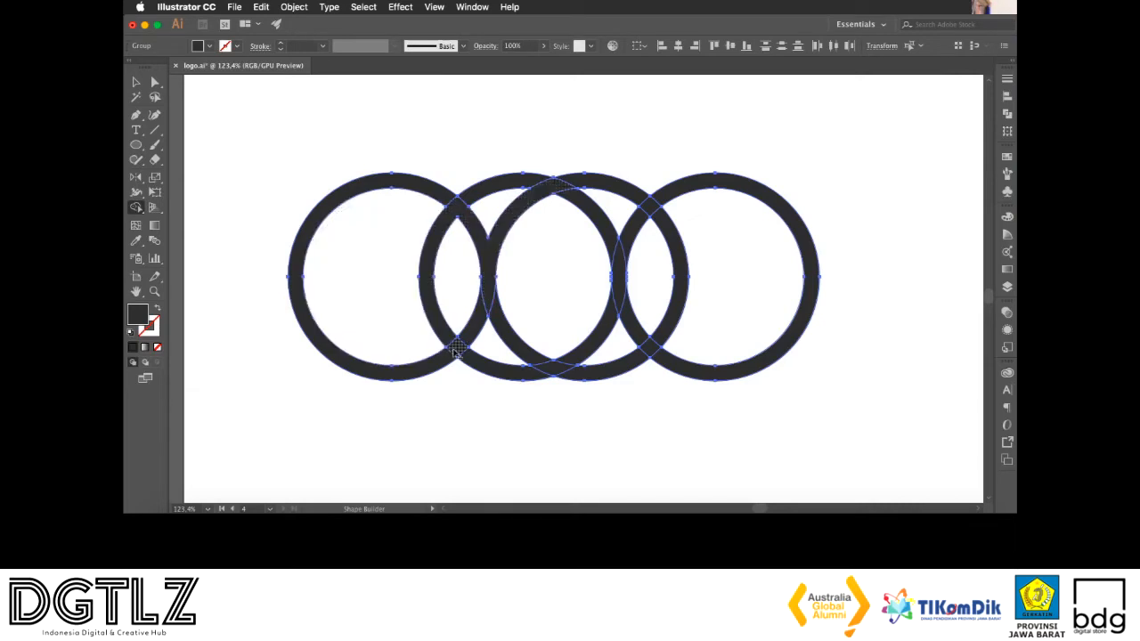
{"action": "mouse_move", "coordinate": [450, 338]}
{"action": "left_mouse_down"}
{"action": "mouse_move", "coordinate": [525, 374]}
{"action": "mouse_move", "coordinate": [633, 367]}
{"action": "left_mouse_up"}
{"action": "left_click", "coordinate": [136, 81]}
{"action": "key", "text": "super+0"}
{"action": "left_click", "coordinate": [571, 384]}
{"action": "left_click", "coordinate": [567, 224]}
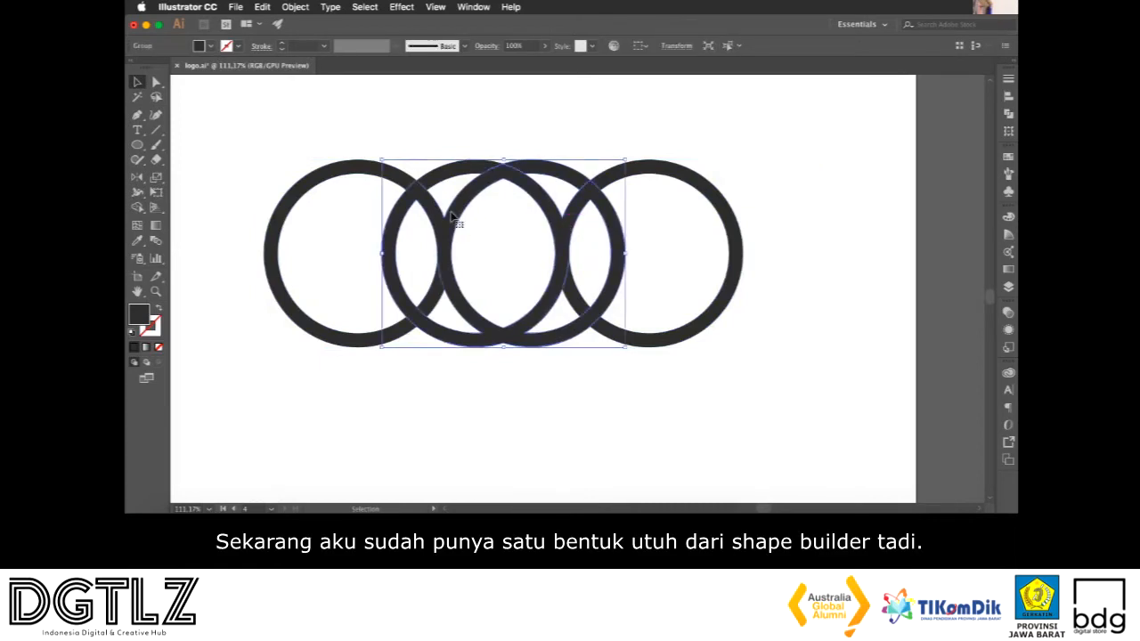
{"action": "left_click_drag", "start_coordinate": [454, 220], "coordinate": [452, 230]}
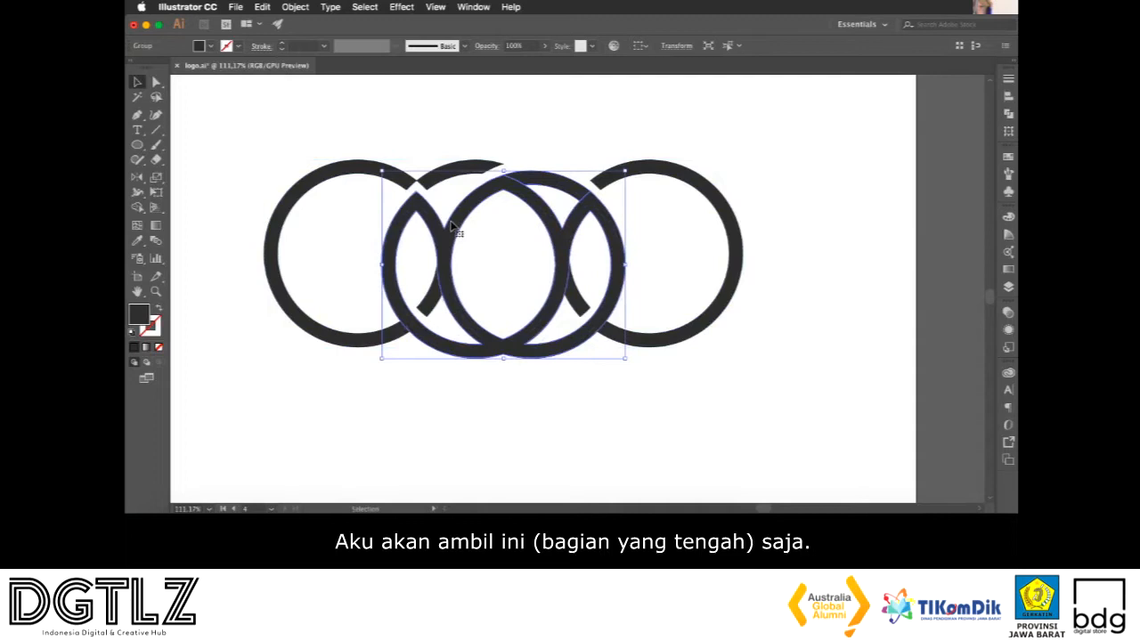
{"action": "key", "text": "super+z"}
{"action": "left_click_drag", "start_coordinate": [534, 221], "coordinate": [565, 315]}
{"action": "key", "text": "super+z"}
Cut the merged lotus shape out of its group, paste it outside the group and move it below the ring remnants
{"action": "double_click", "coordinate": [559, 214]}
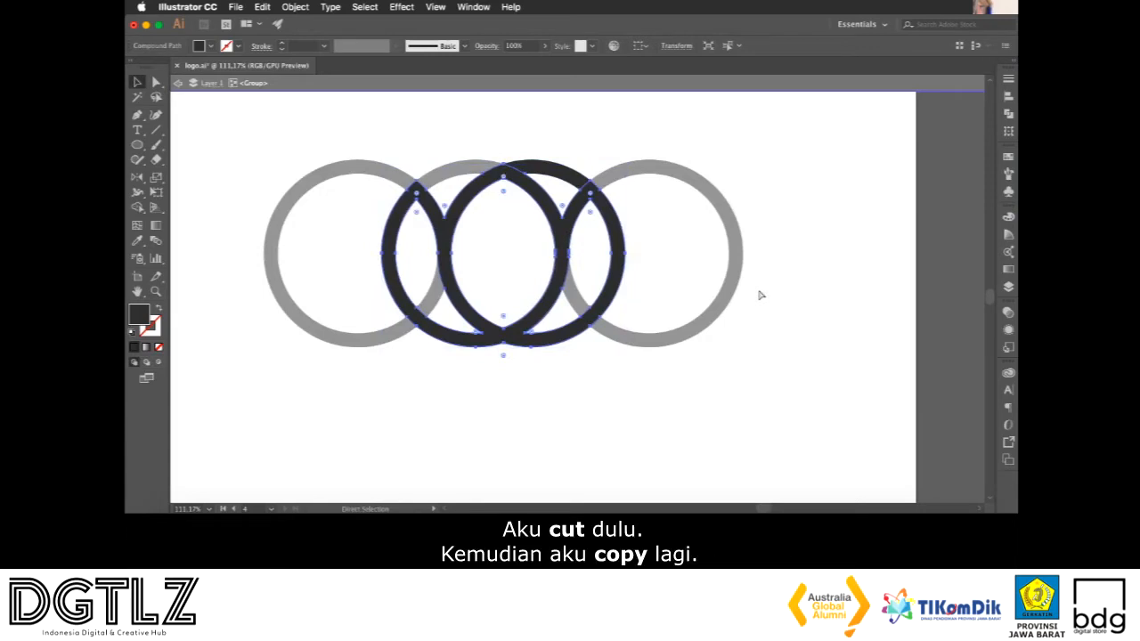
{"action": "key", "text": "super+x"}
{"action": "double_click", "coordinate": [630, 388]}
{"action": "key", "text": "super+v"}
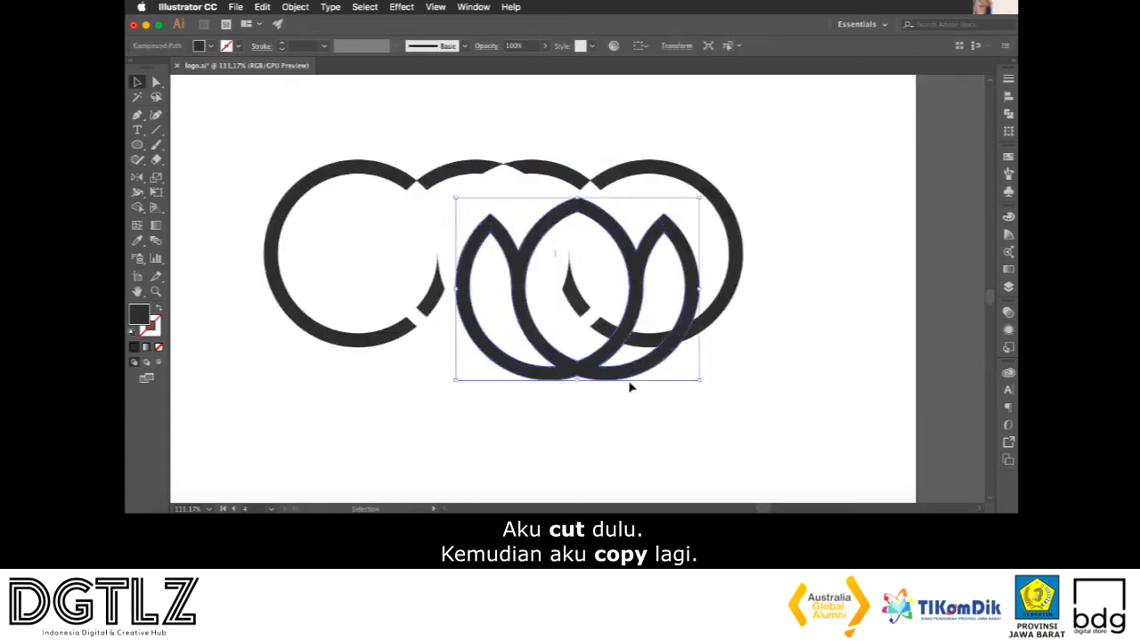
{"action": "scroll", "coordinate": [629, 384], "scroll_direction": "down", "scroll_amount": 3}
{"action": "left_click_drag", "start_coordinate": [705, 275], "coordinate": [632, 424]}
Delete all leftover ring pieces above the lotus shape
{"action": "left_click", "coordinate": [278, 102]}
{"action": "left_click_drag", "start_coordinate": [273, 65], "coordinate": [802, 278]}
{"action": "key", "text": "Delete"}
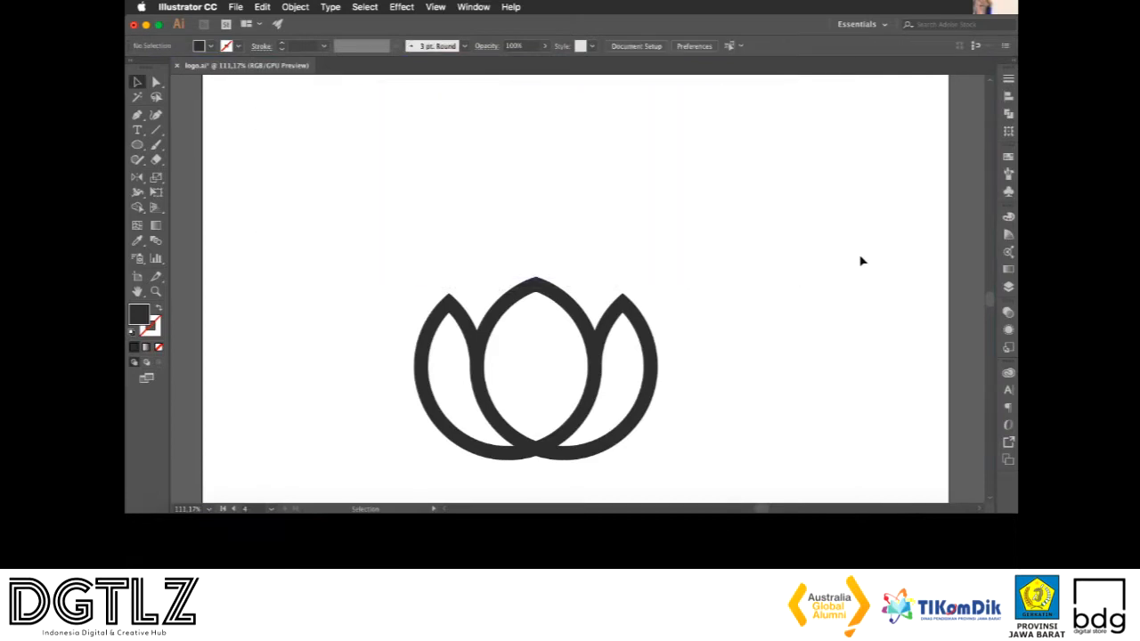
Move the lotus shape up to the artboard's middle, enlarge it proportionally and deselect it
{"action": "left_click_drag", "start_coordinate": [601, 374], "coordinate": [623, 225]}
{"action": "left_click", "coordinate": [753, 227]}
{"action": "left_click_drag", "start_coordinate": [737, 195], "coordinate": [703, 272]}
{"action": "left_click", "coordinate": [631, 252]}
{"action": "left_click_drag", "start_coordinate": [644, 210], "coordinate": [734, 134]}
{"action": "left_click", "coordinate": [759, 209]}
{"action": "left_click_drag", "start_coordinate": [720, 229], "coordinate": [702, 215]}
{"action": "left_click", "coordinate": [790, 185]}
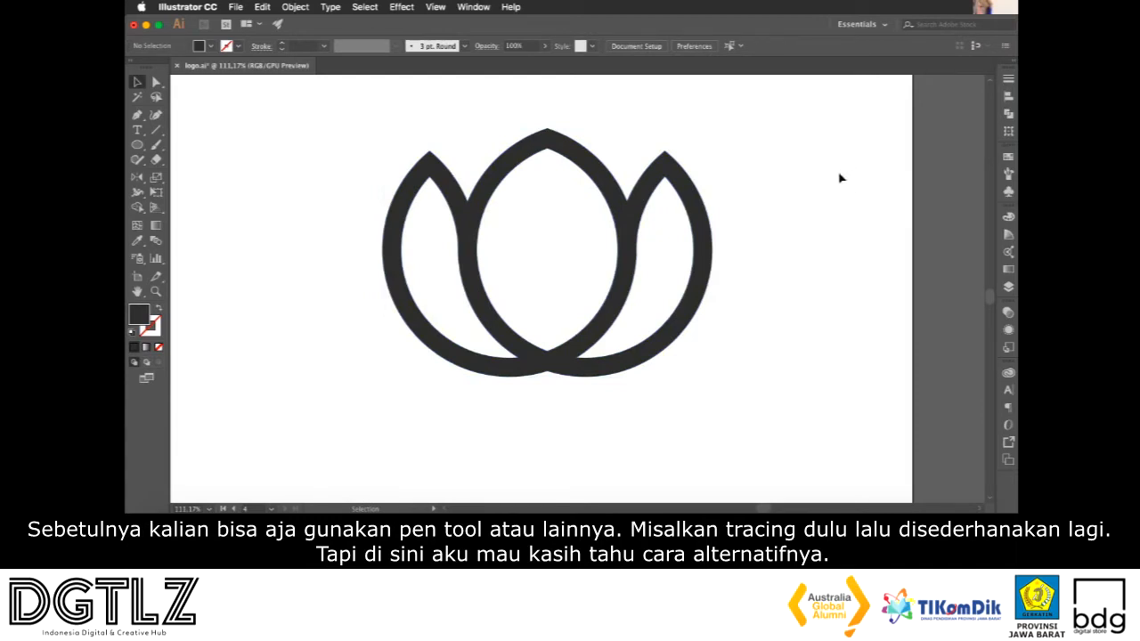
{"action": "left_click", "coordinate": [708, 218]}
{"action": "left_click", "coordinate": [774, 198]}
{"action": "left_click", "coordinate": [682, 160]}
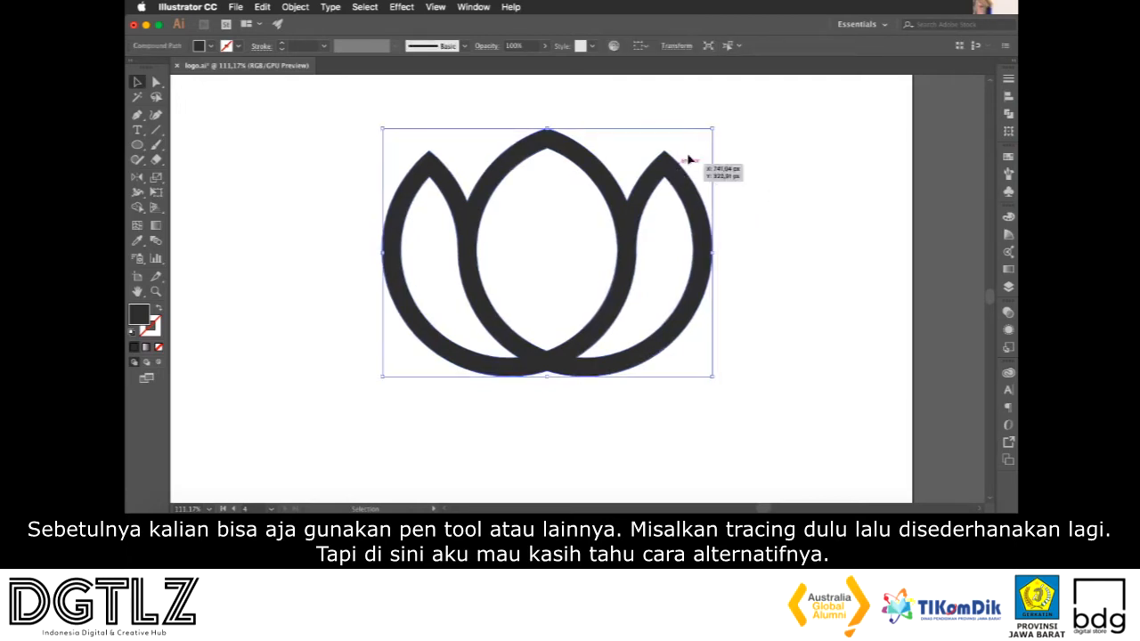
{"action": "left_click", "coordinate": [352, 145]}
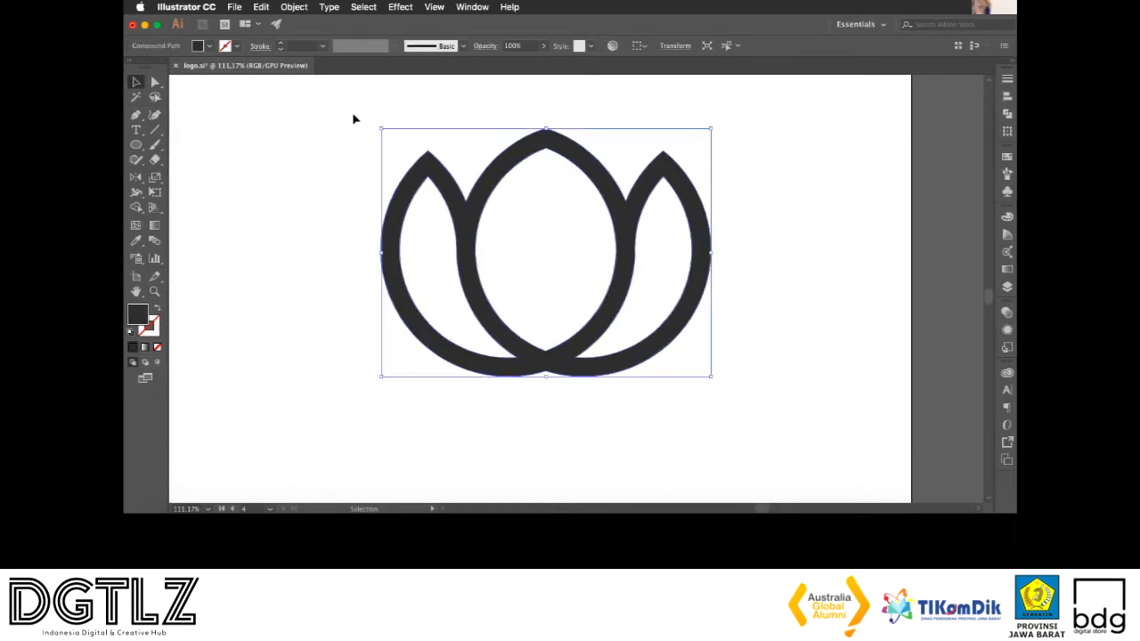
{"action": "left_click", "coordinate": [354, 117]}
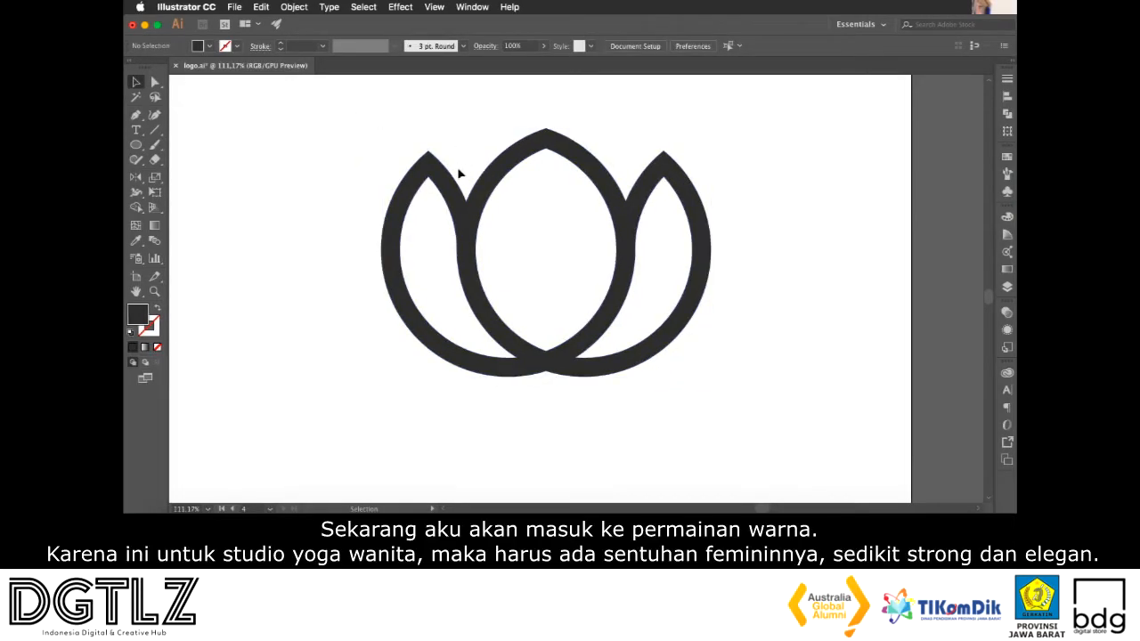
{"action": "left_click", "coordinate": [454, 189]}
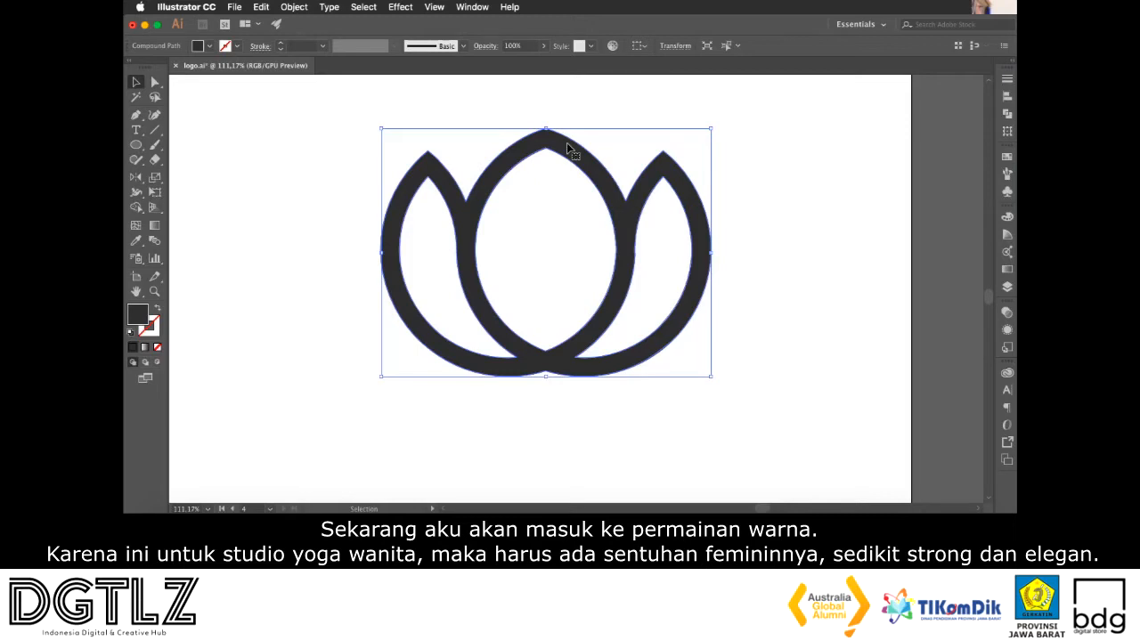
{"action": "left_click", "coordinate": [214, 259]}
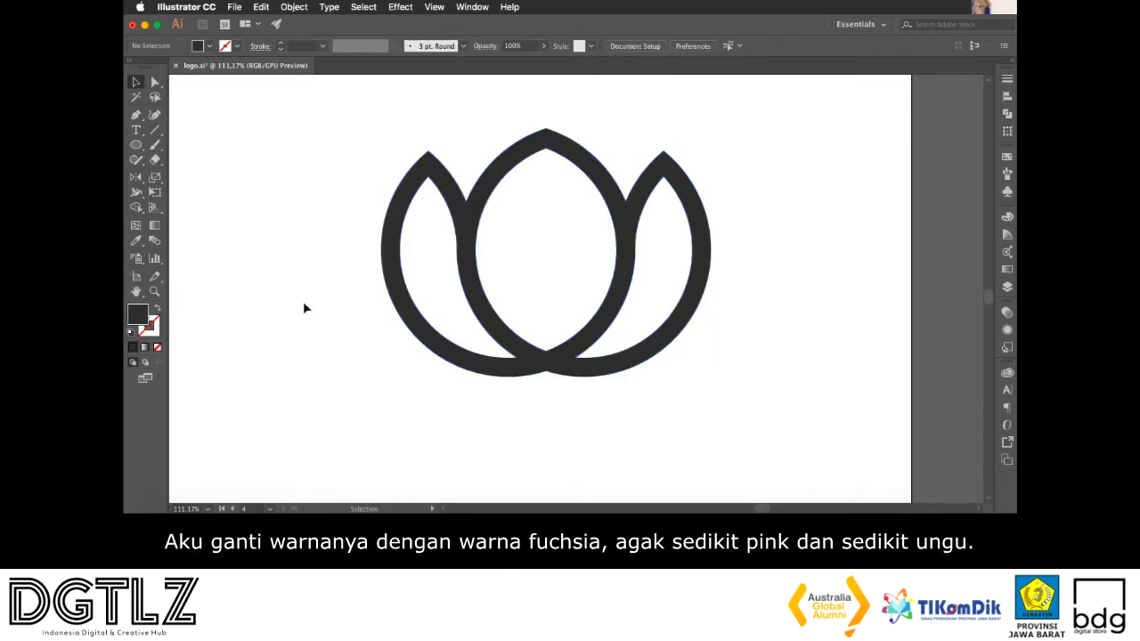
Fill the lotus shape with the fuchsia pink colour f964c3 and deselect it
{"action": "left_click", "coordinate": [380, 240]}
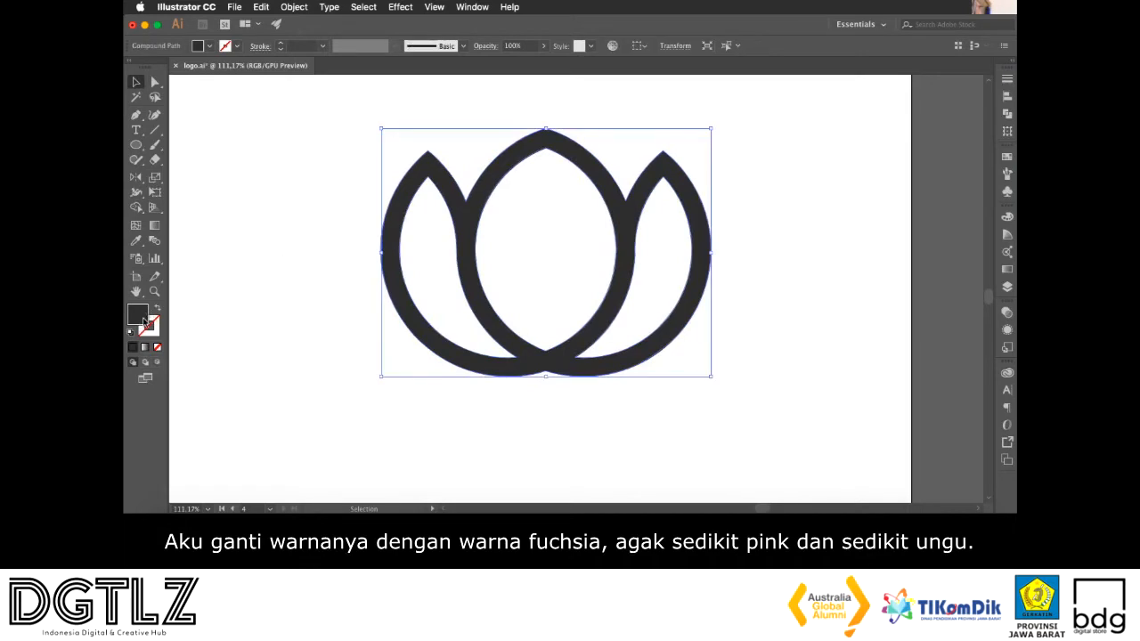
{"action": "double_click", "coordinate": [143, 319]}
{"action": "left_click_drag", "start_coordinate": [847, 176], "coordinate": [634, 131]}
{"action": "left_click", "coordinate": [699, 325]}
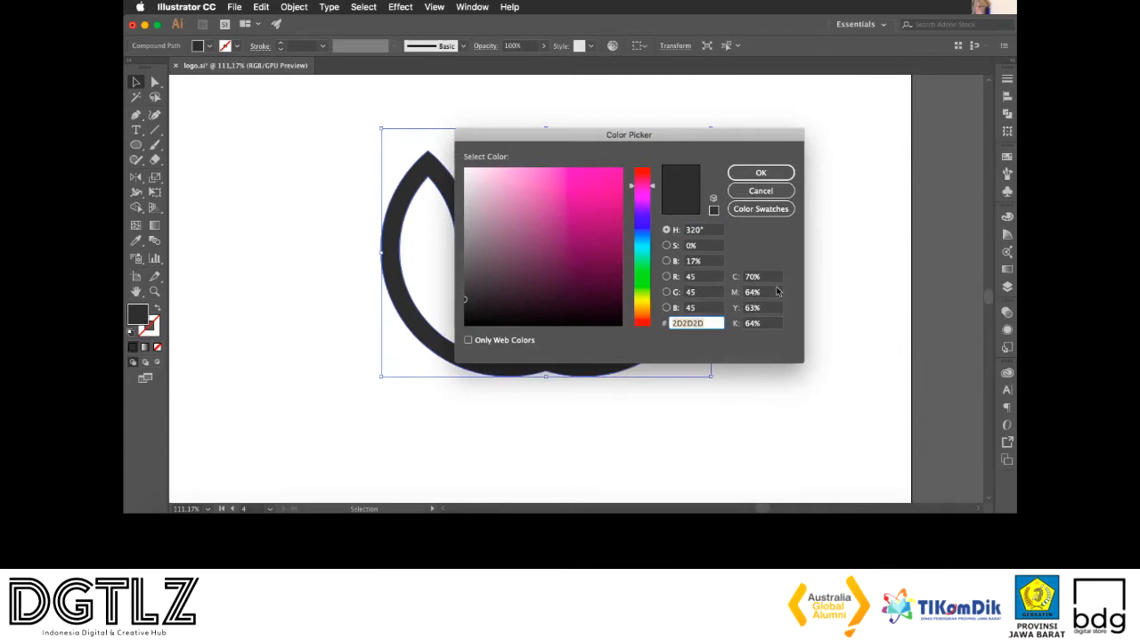
{"action": "type", "text": "f964c3"}
{"action": "left_click", "coordinate": [764, 175]}
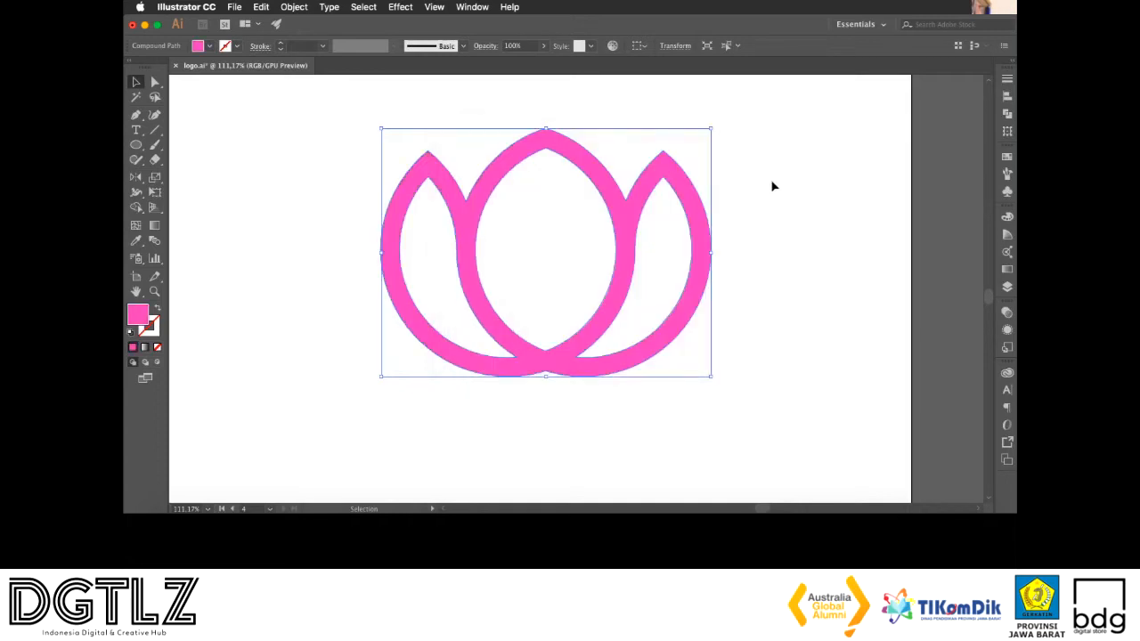
{"action": "left_click", "coordinate": [347, 304]}
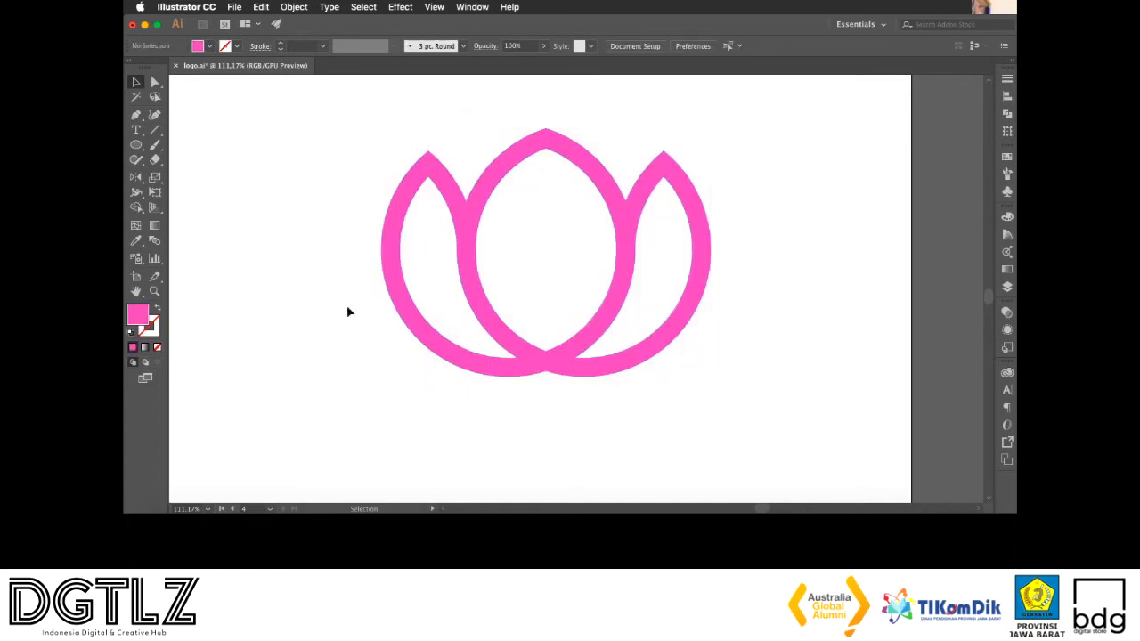
{"action": "left_click", "coordinate": [506, 317]}
{"action": "left_click", "coordinate": [533, 299]}
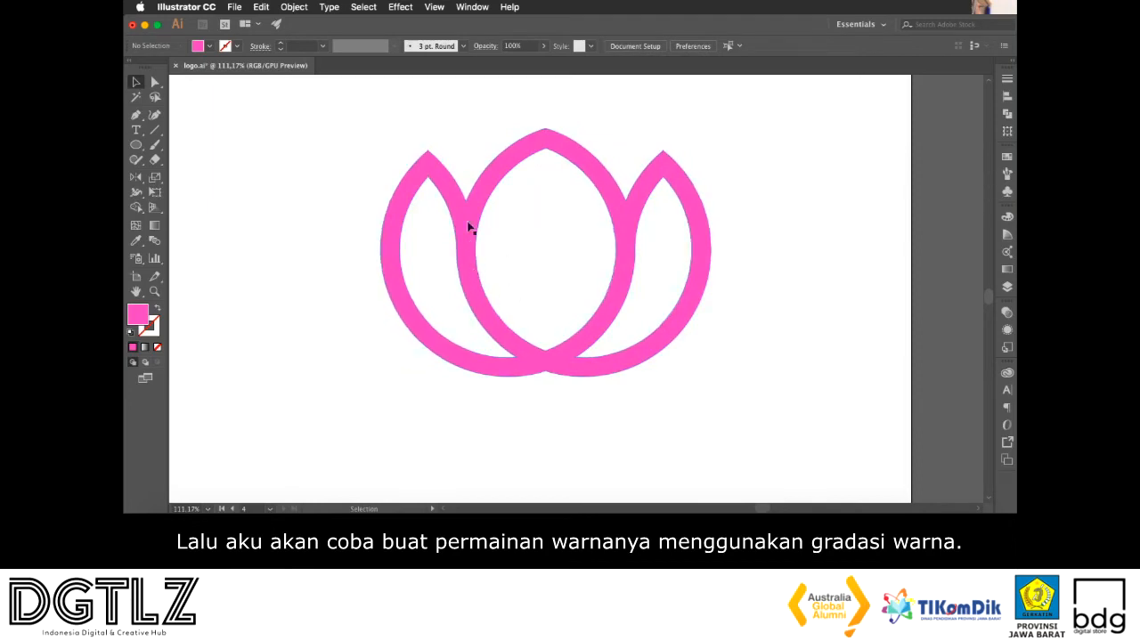
With the Pen tool, trace a curve from the left notch between petals down to the centre petal's inner edge, ending in a corner point
{"action": "scroll", "coordinate": [478, 184], "scroll_direction": "up", "scroll_amount": 2}
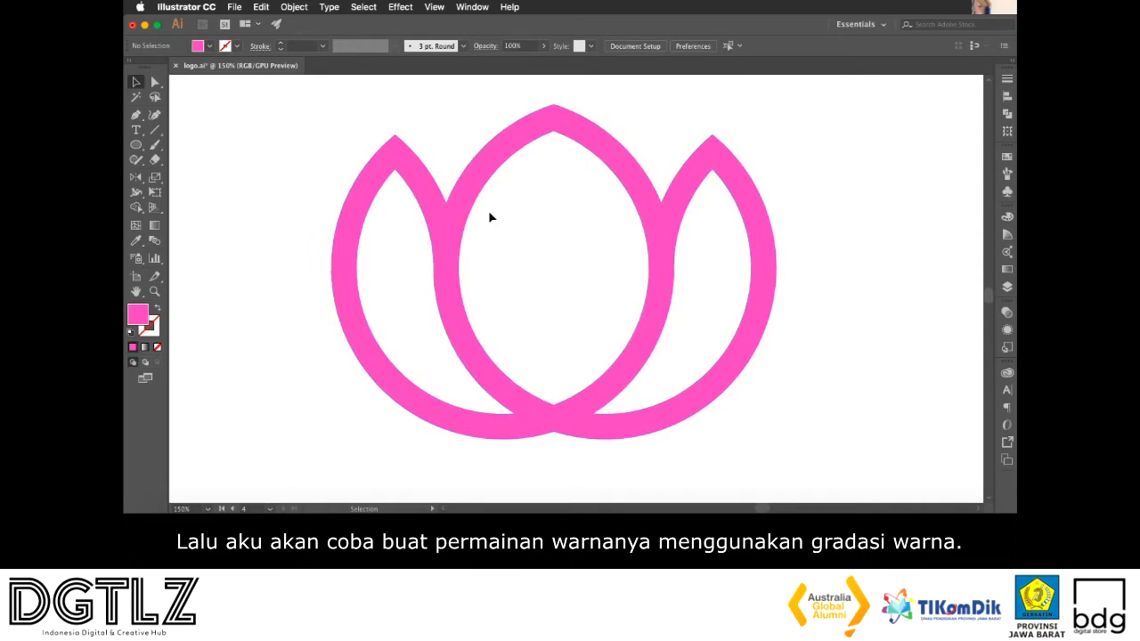
{"action": "key", "text": "p"}
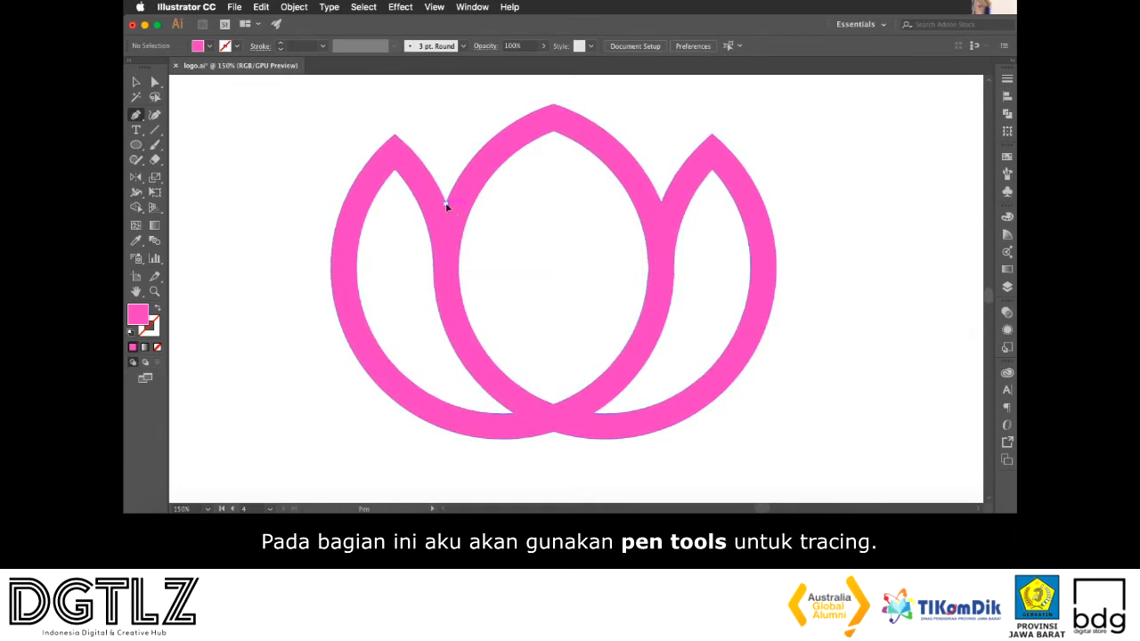
{"action": "left_click", "coordinate": [446, 205]}
{"action": "scroll", "coordinate": [454, 207], "scroll_direction": "up", "scroll_amount": 3}
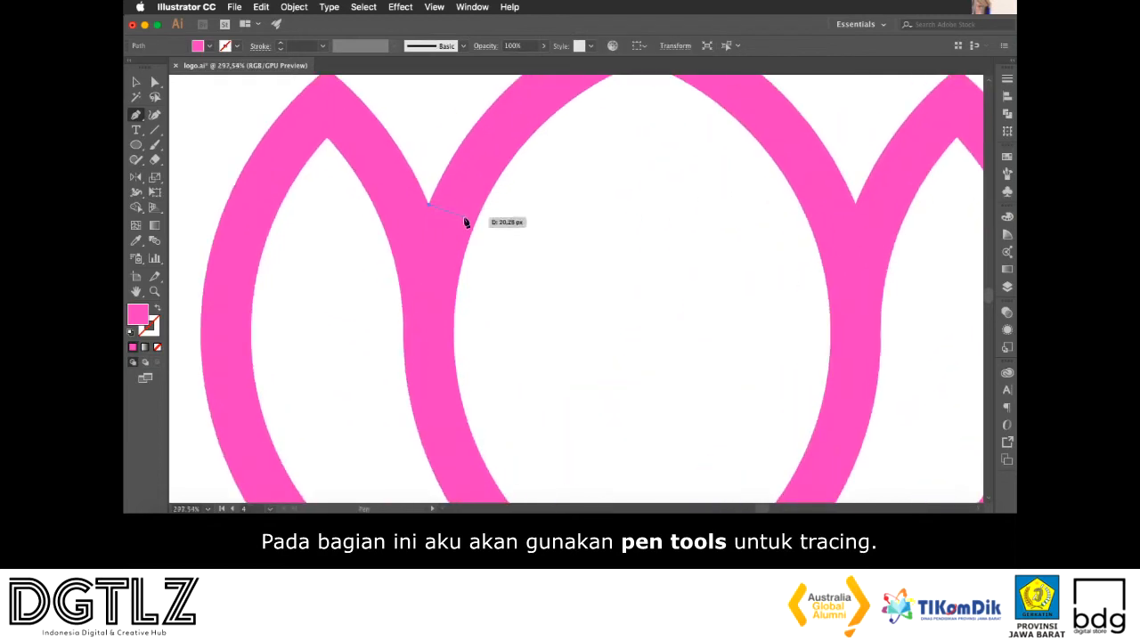
{"action": "left_click", "coordinate": [452, 326]}
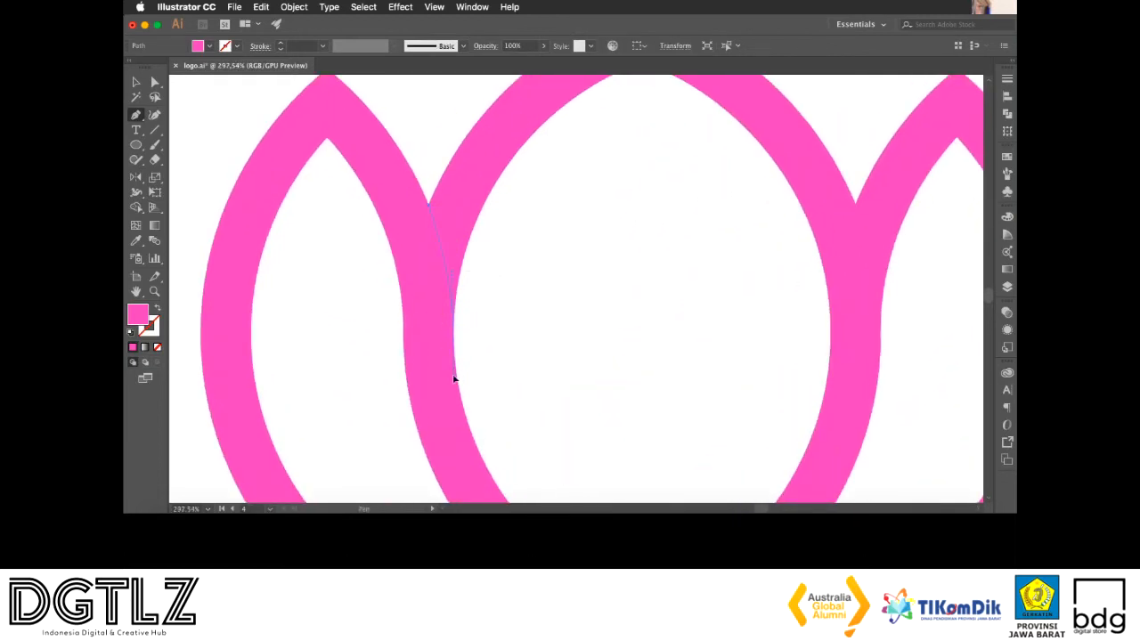
{"action": "left_click_drag", "start_coordinate": [452, 374], "coordinate": [454, 375]}
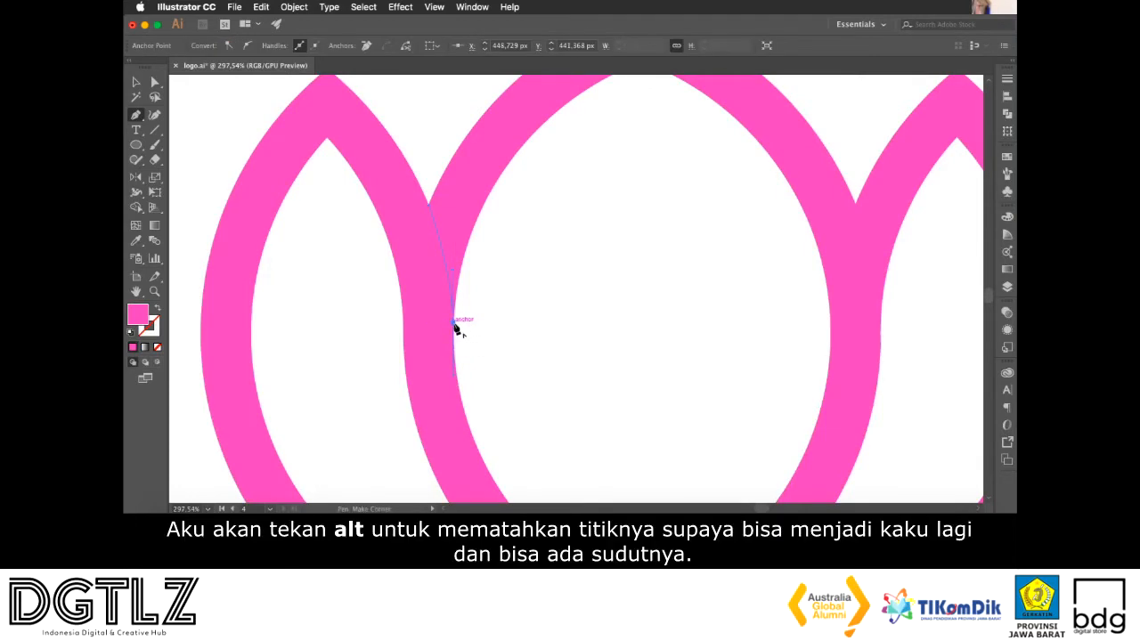
{"action": "mouse_move", "coordinate": [454, 328]}
{"action": "left_mouse_down"}
{"action": "mouse_move", "coordinate": [497, 321]}
{"action": "mouse_move", "coordinate": [453, 326]}
{"action": "left_mouse_up"}
{"action": "left_click", "coordinate": [453, 323], "text": "alt"}
{"action": "left_click_drag", "start_coordinate": [479, 273], "coordinate": [433, 352]}
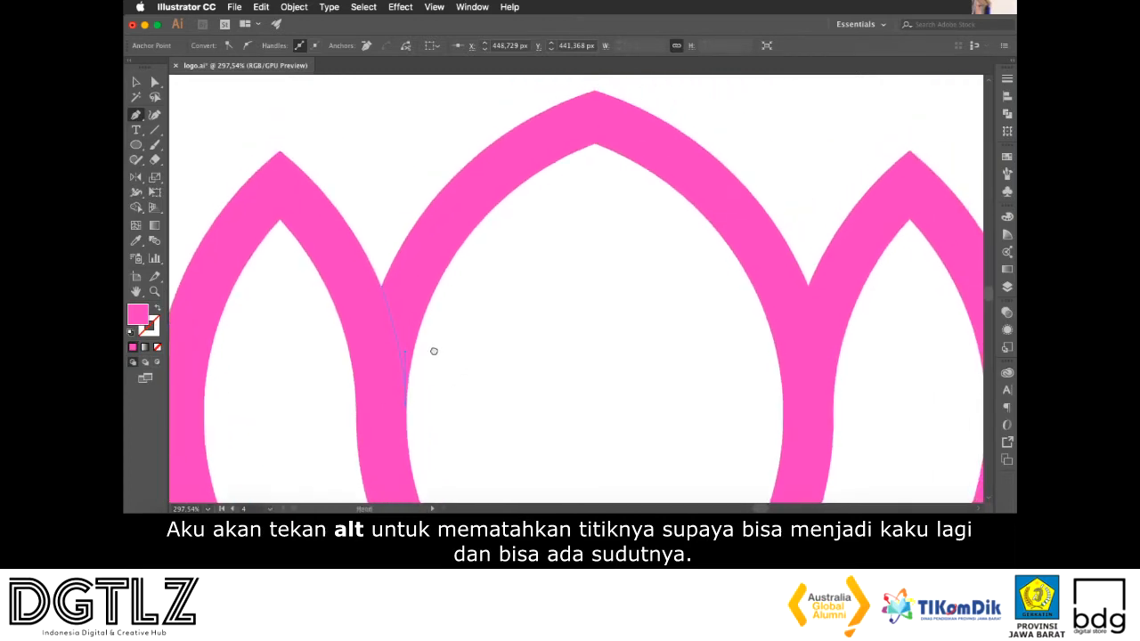
Trace up the centre petal's inner edge to its tip and back along the outer edge to the left notch, closing the shape
{"action": "left_click_drag", "start_coordinate": [596, 146], "coordinate": [786, 116]}
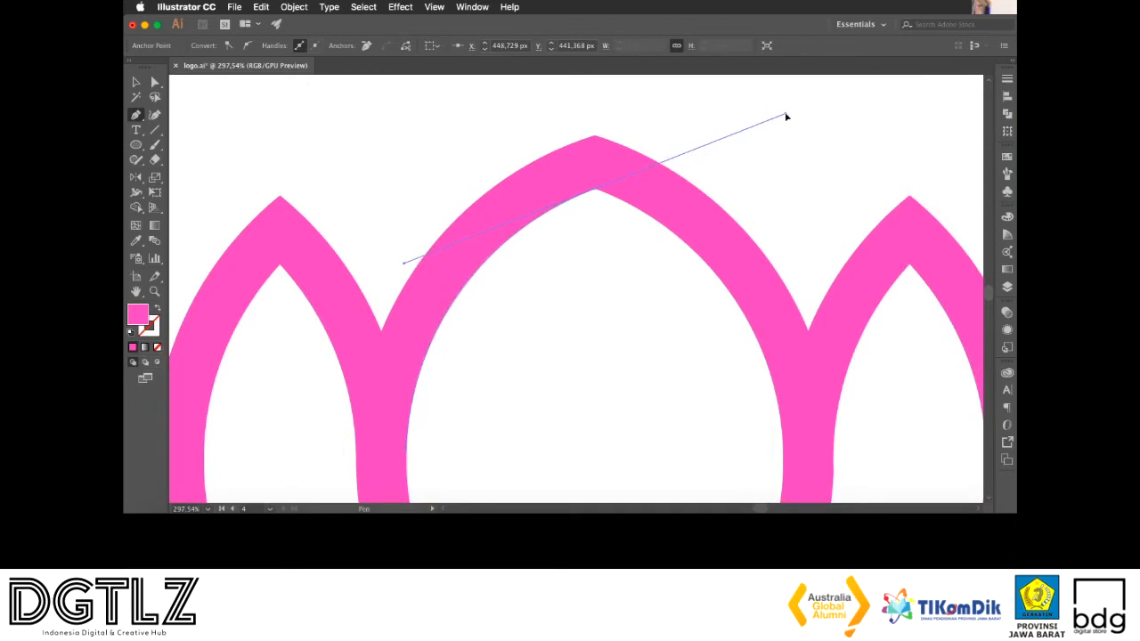
{"action": "left_click", "coordinate": [595, 190]}
{"action": "left_click", "coordinate": [596, 142]}
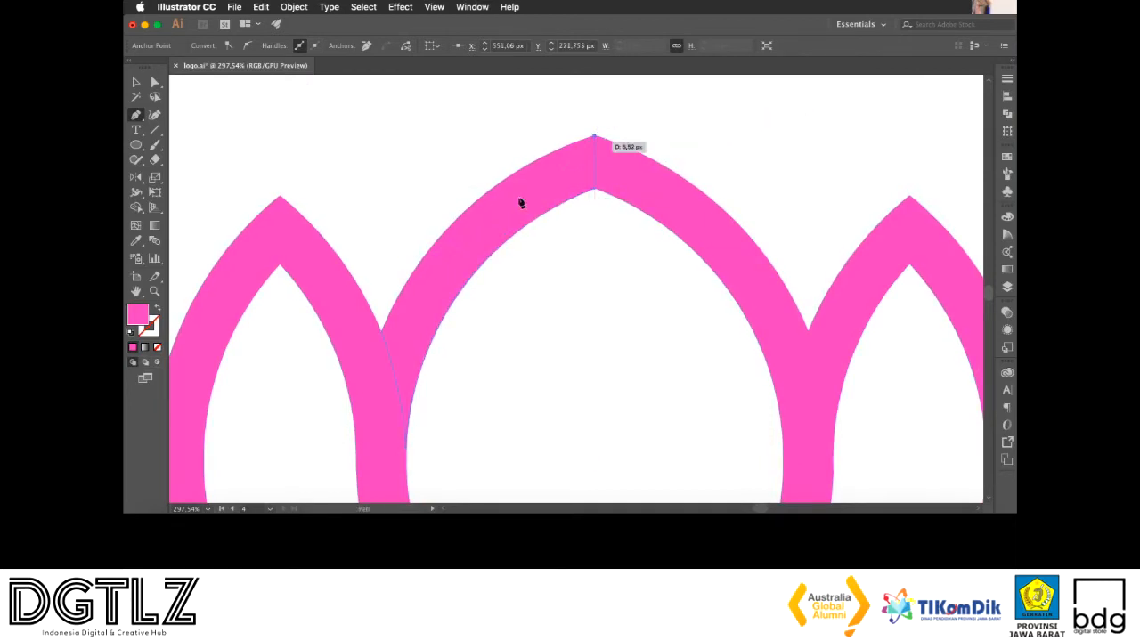
{"action": "left_click_drag", "start_coordinate": [384, 331], "coordinate": [331, 490]}
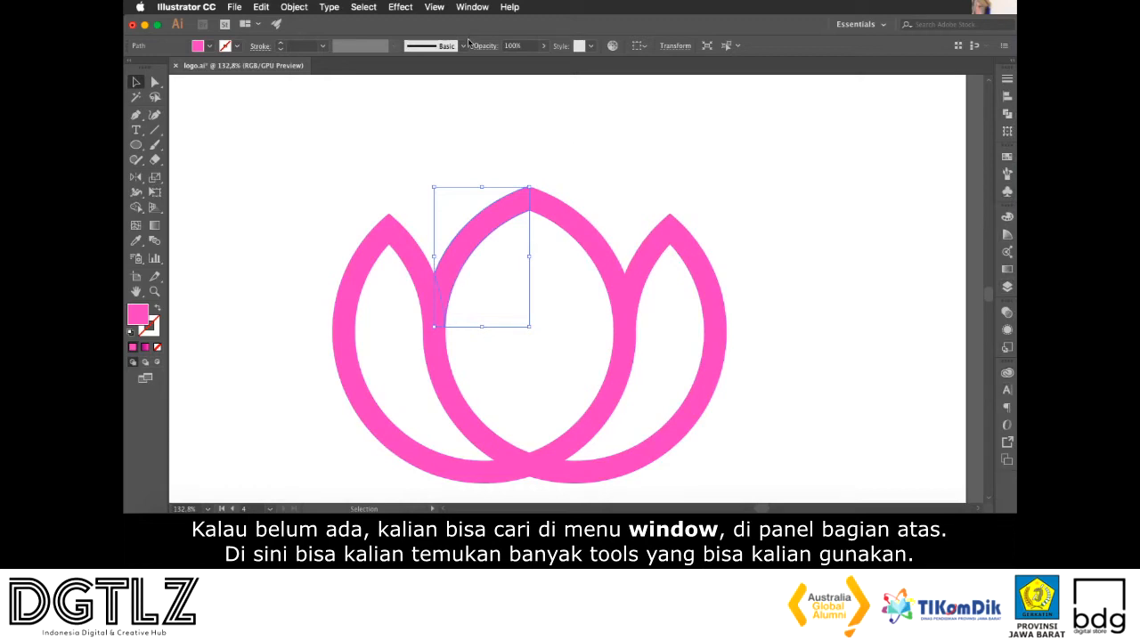
{"action": "left_click", "coordinate": [471, 7]}
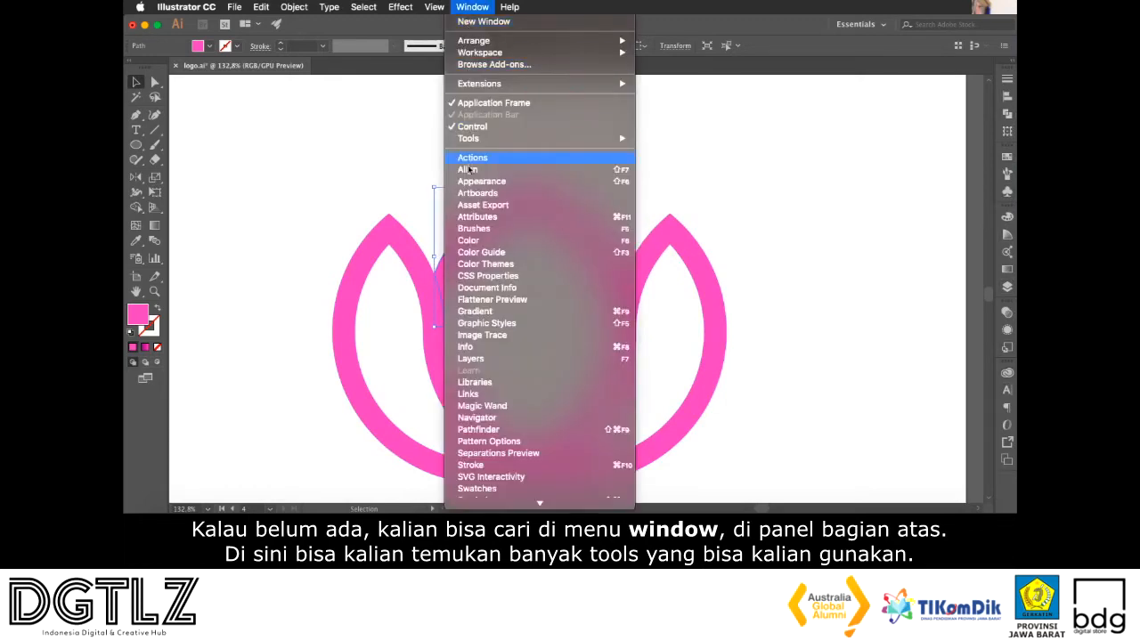
{"action": "scroll", "coordinate": [472, 304], "scroll_direction": "down", "scroll_amount": 3}
{"action": "left_click", "coordinate": [748, 273]}
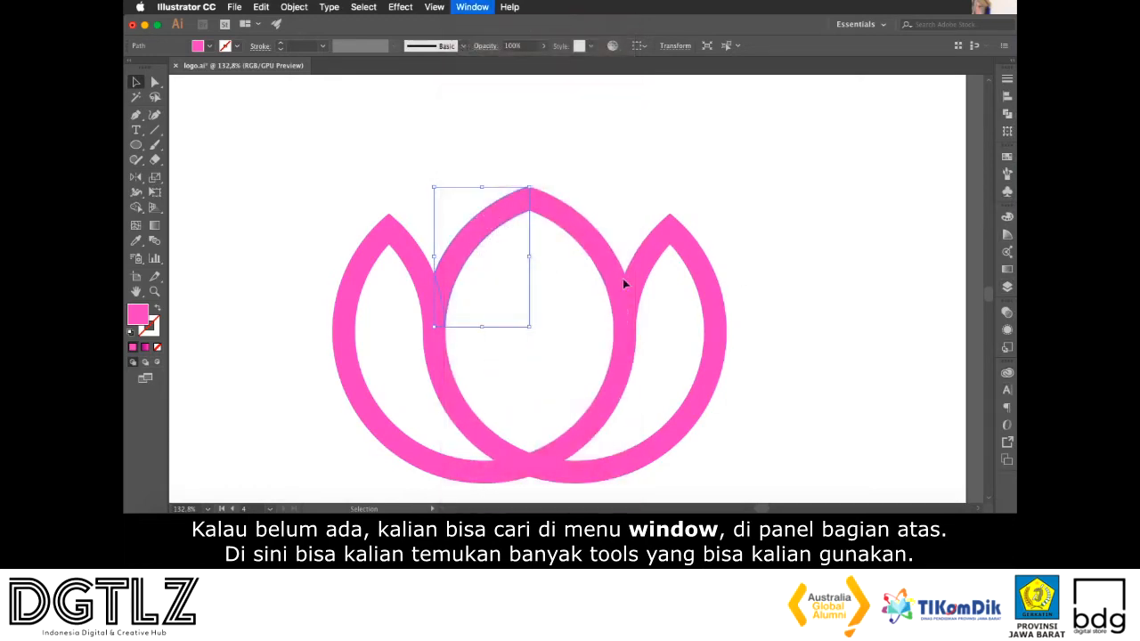
Apply the purple-to-pink linear gradient as fill to the traced left half of the centre petal and deselect it
{"action": "left_click", "coordinate": [1008, 271]}
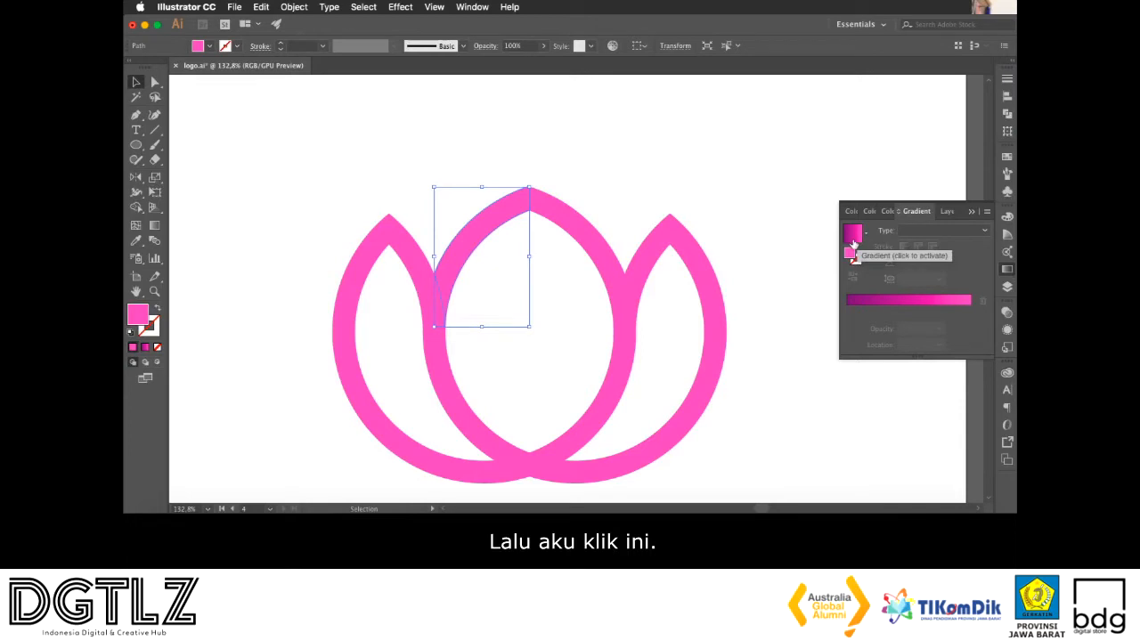
{"action": "left_click", "coordinate": [854, 243]}
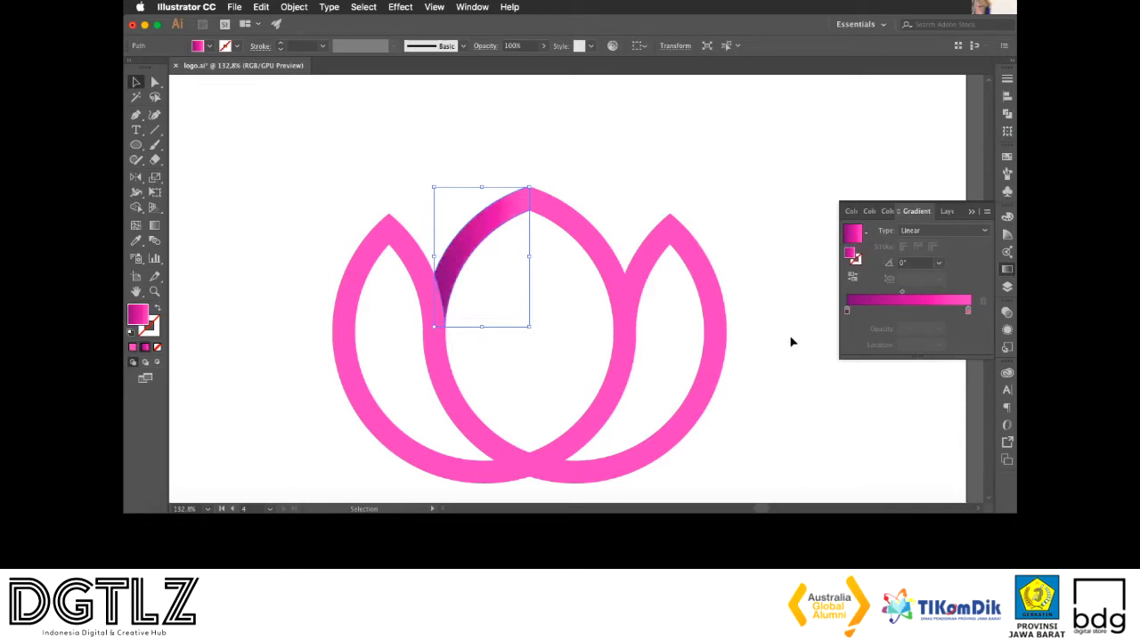
{"action": "left_click", "coordinate": [763, 351]}
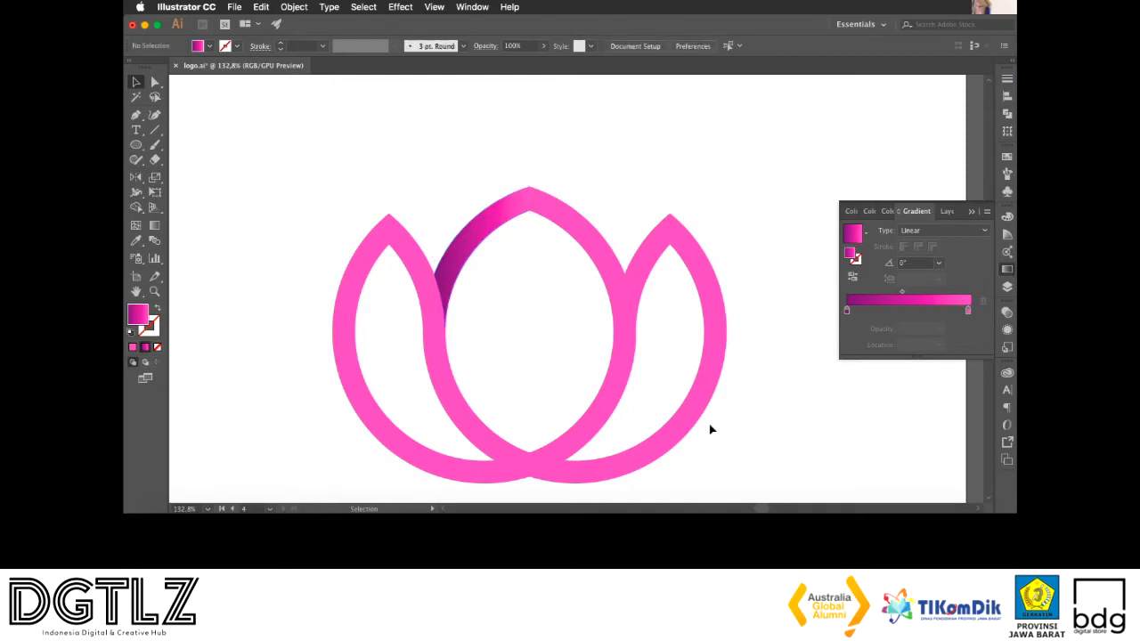
Adjust the colour midpoint of the centre petal segment's gradient to 45.25% and deselect the segment
{"action": "left_click", "coordinate": [478, 236]}
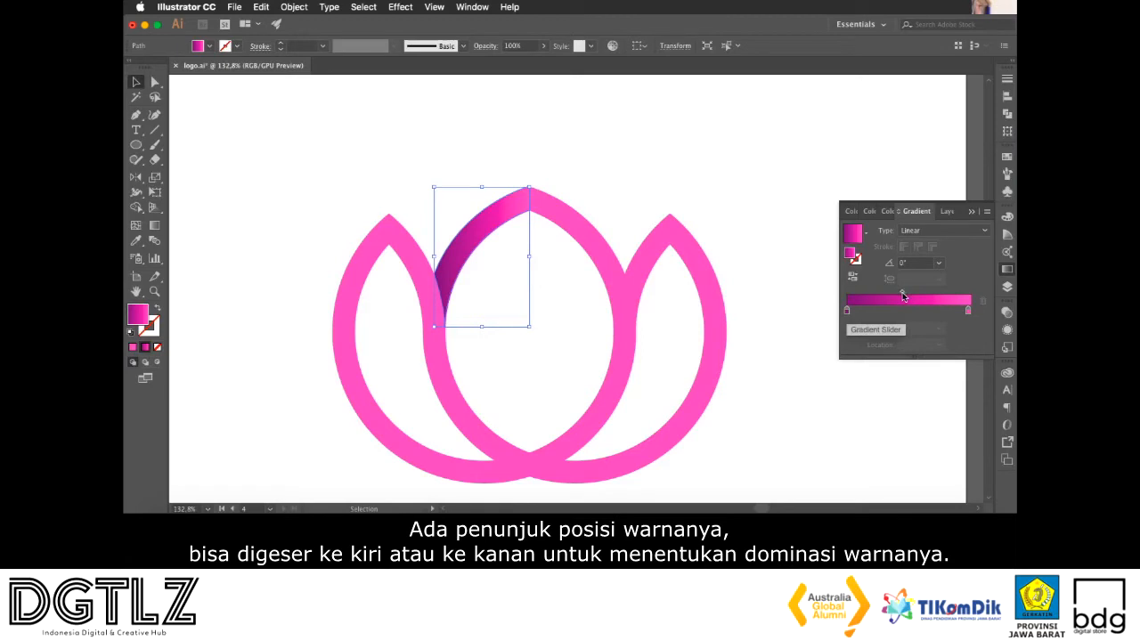
{"action": "left_click_drag", "start_coordinate": [904, 295], "coordinate": [954, 299]}
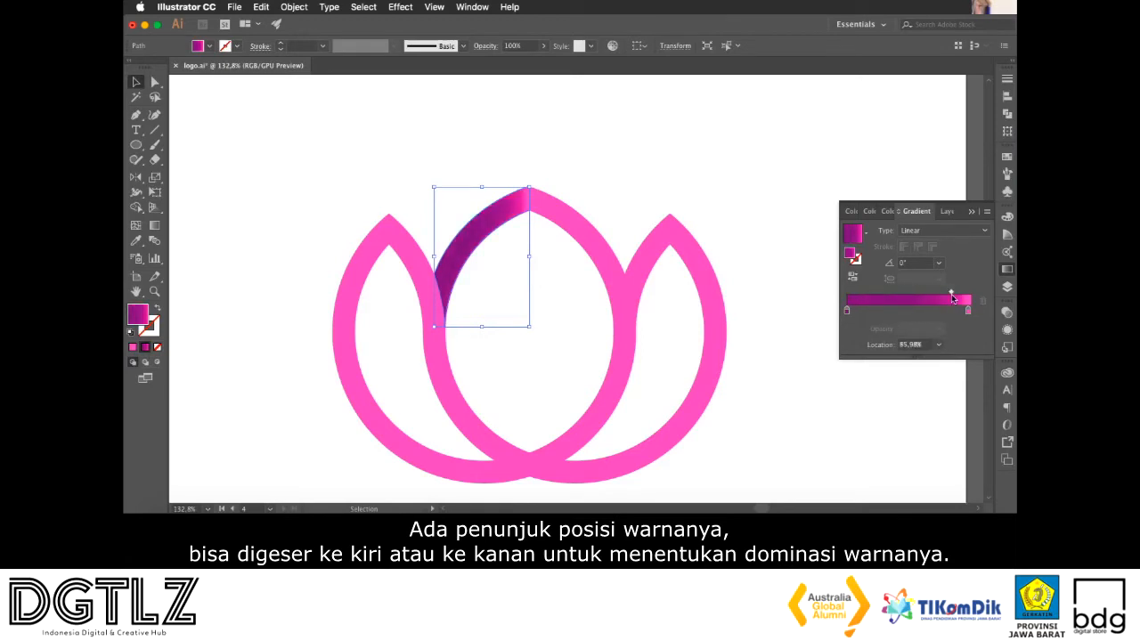
{"action": "left_click_drag", "start_coordinate": [953, 297], "coordinate": [905, 295]}
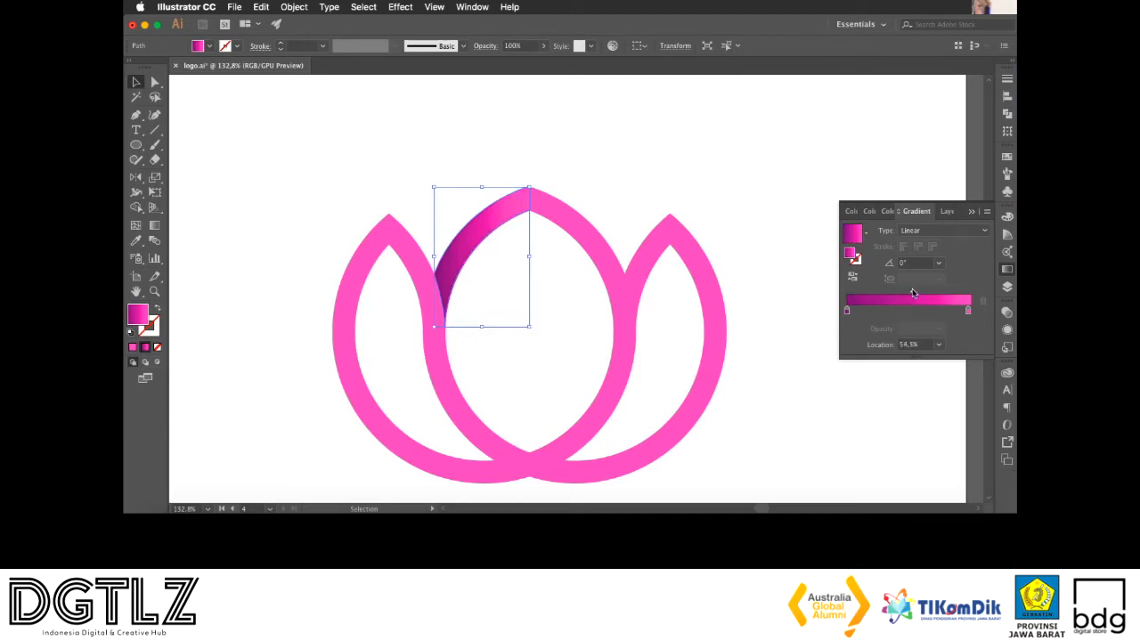
{"action": "left_click_drag", "start_coordinate": [913, 292], "coordinate": [906, 297]}
{"action": "left_click", "coordinate": [580, 194]}
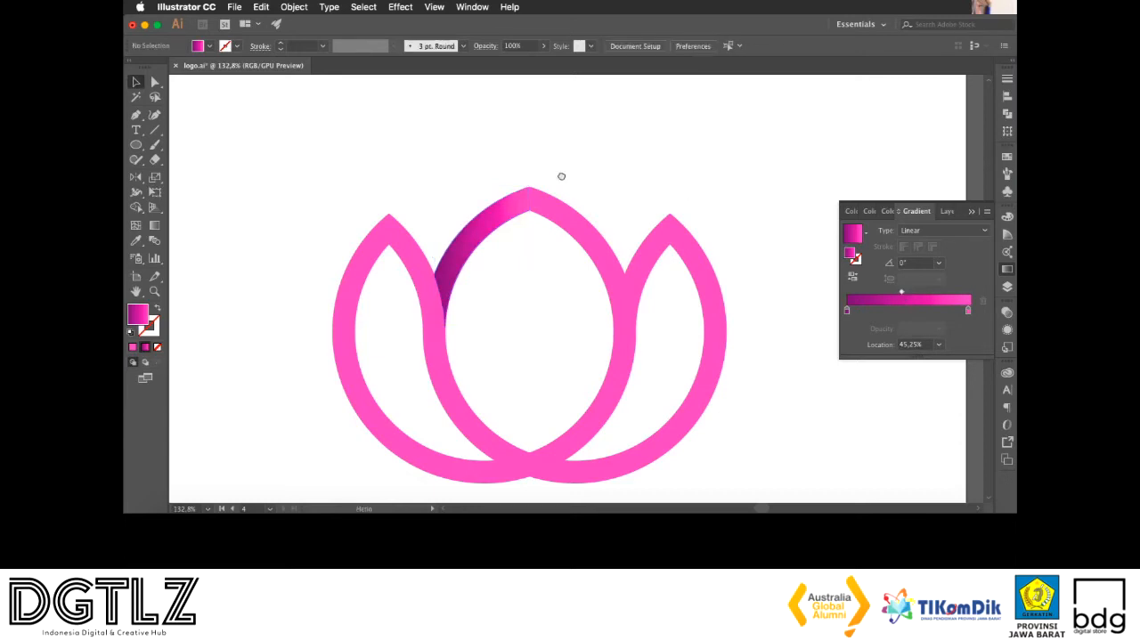
{"action": "scroll", "coordinate": [562, 175], "scroll_direction": "right", "scroll_amount": 2}
{"action": "left_click", "coordinate": [417, 258]}
{"action": "left_click", "coordinate": [652, 189]}
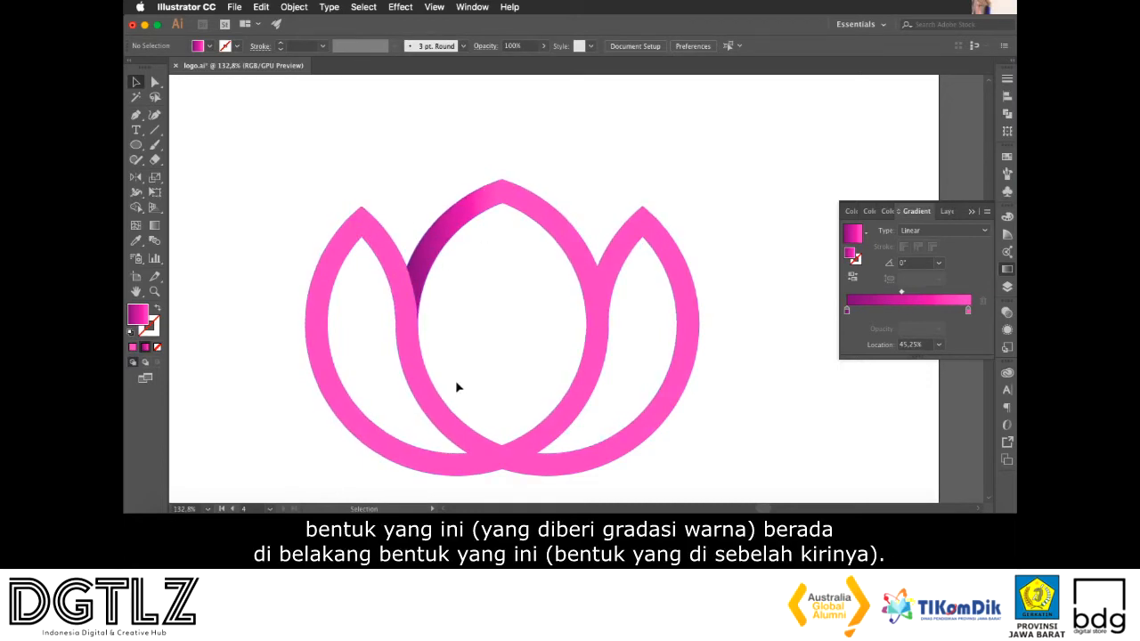
Create a mirrored copy of the gradient segment with Reflect and move it onto the centre petal's right half
{"action": "left_click", "coordinate": [451, 231]}
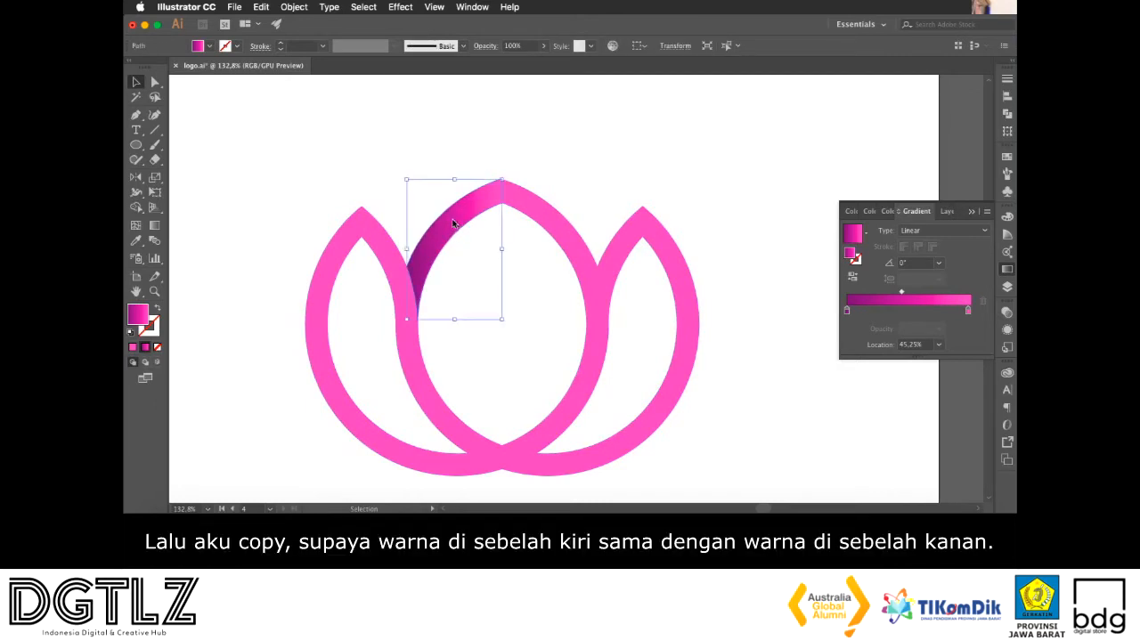
{"action": "right_click", "coordinate": [453, 225]}
{"action": "mouse_move", "coordinate": [515, 401]}
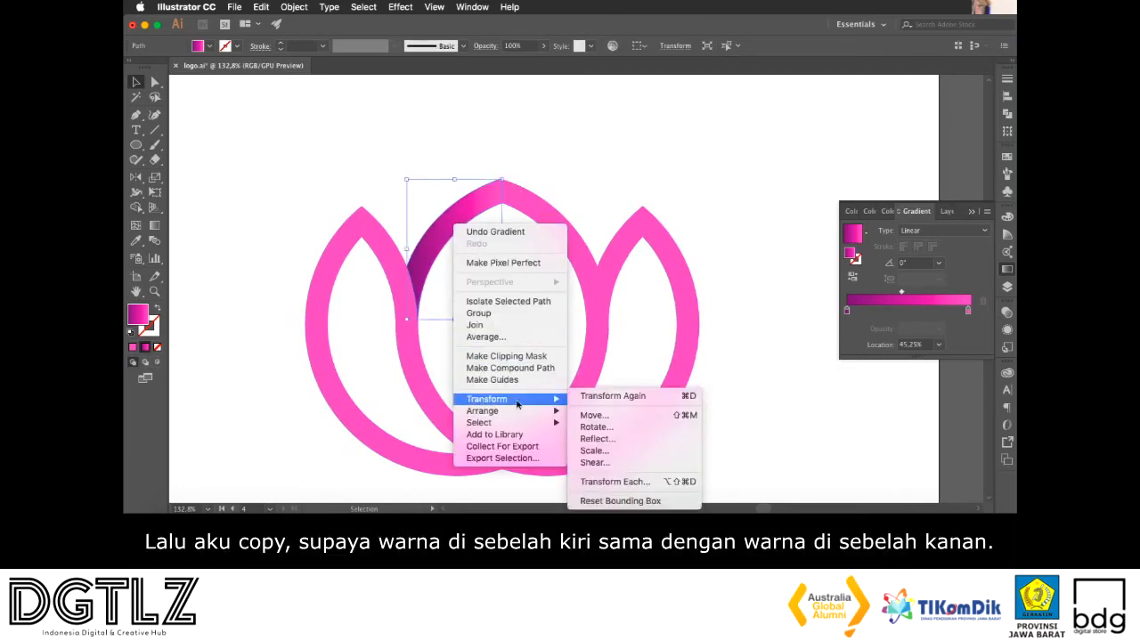
{"action": "left_click", "coordinate": [595, 439]}
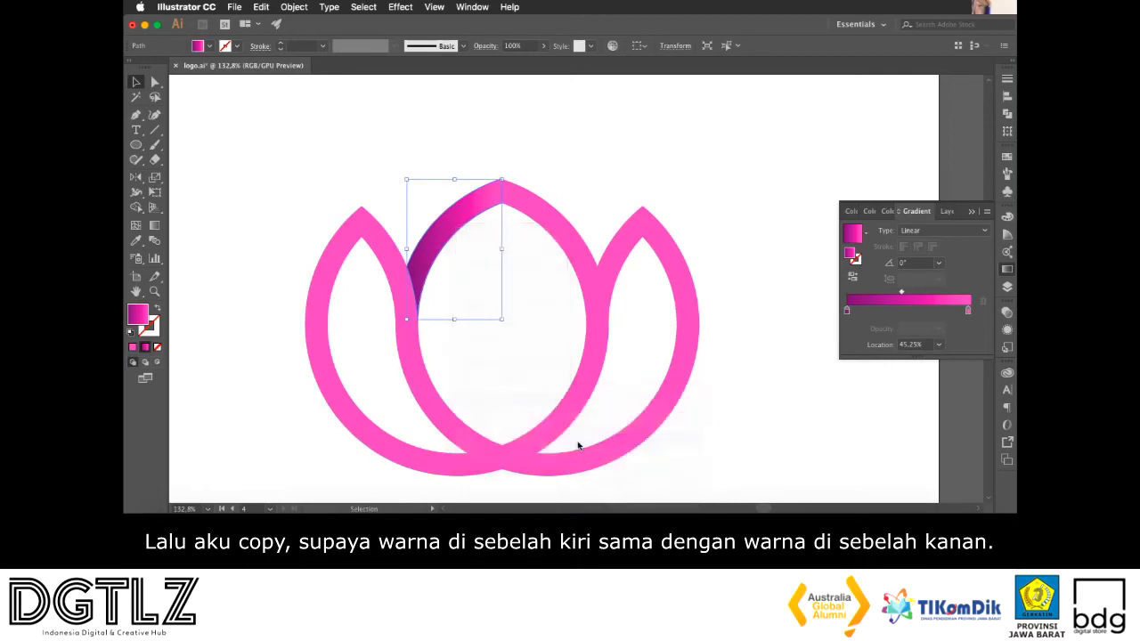
{"action": "left_click", "coordinate": [161, 269]}
{"action": "left_click", "coordinate": [493, 335]}
{"action": "left_click_drag", "start_coordinate": [493, 250], "coordinate": [588, 251]}
{"action": "left_click", "coordinate": [610, 185]}
Check both gradient segments on the centre petal and collapse the Gradient panel
{"action": "scroll", "coordinate": [609, 185], "scroll_direction": "up", "scroll_amount": 3}
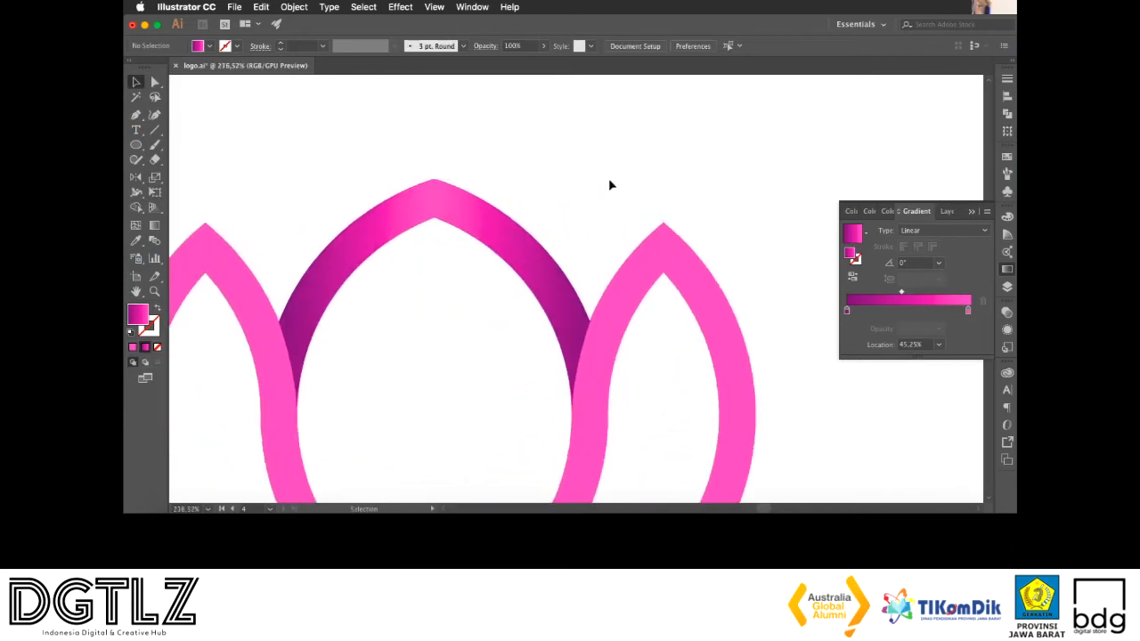
{"action": "scroll", "coordinate": [604, 187], "scroll_direction": "down", "scroll_amount": 3}
{"action": "scroll", "coordinate": [603, 187], "scroll_direction": "down", "scroll_amount": 1}
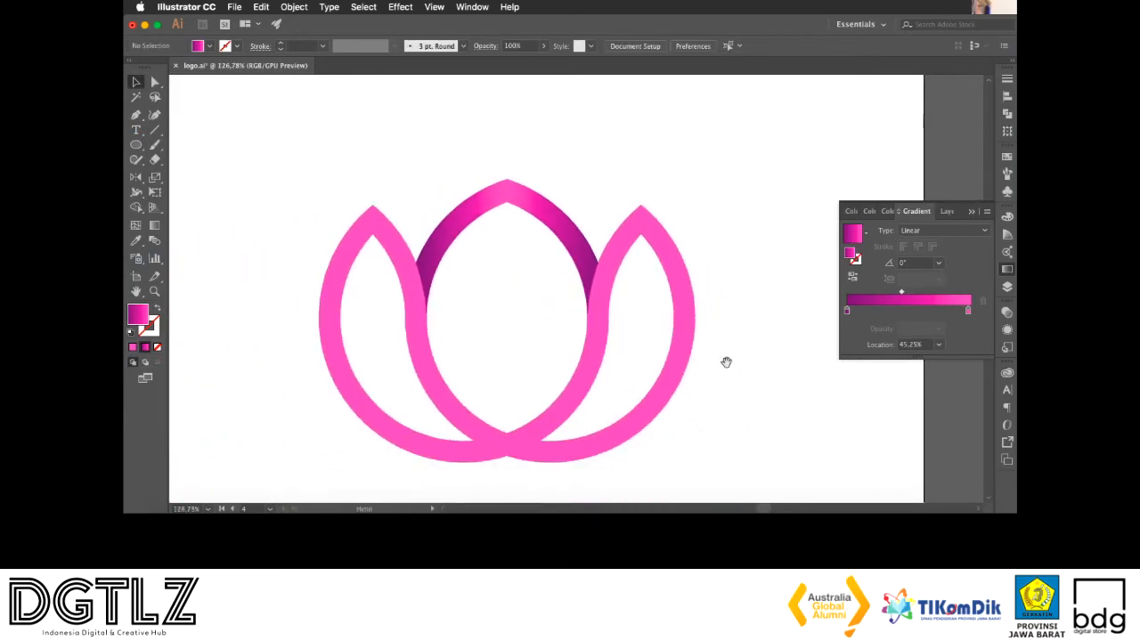
{"action": "left_click_drag", "start_coordinate": [724, 363], "coordinate": [757, 318]}
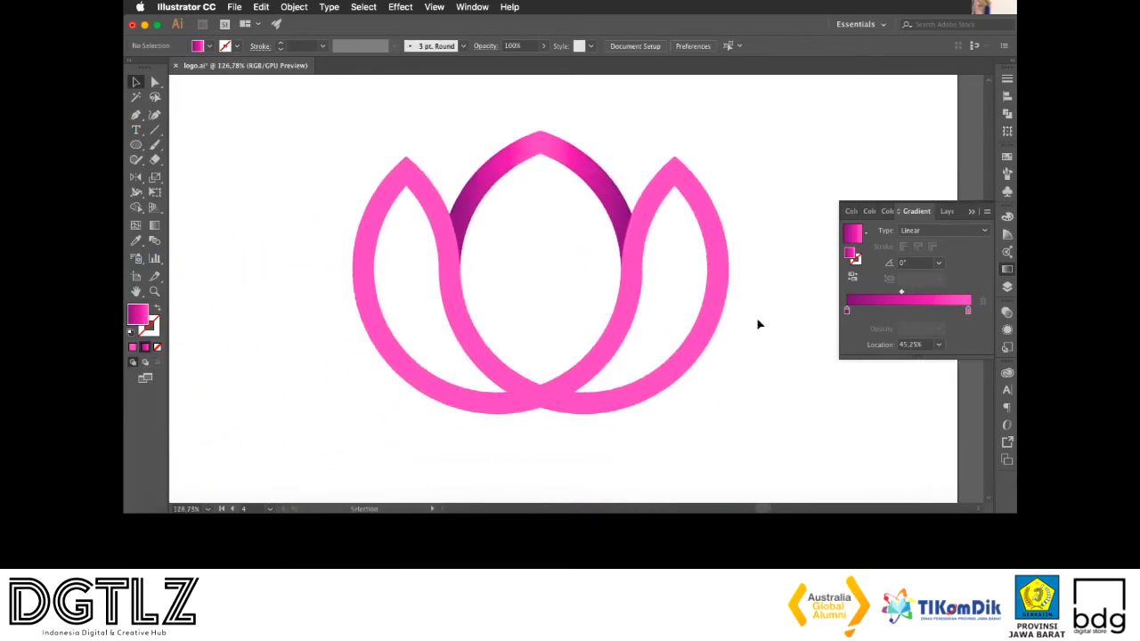
{"action": "left_click", "coordinate": [974, 212]}
Trace the lower band of the left petal with the Pen tool, from the bottom petal crossing to the outer curve and back
{"action": "scroll", "coordinate": [628, 398], "scroll_direction": "down", "scroll_amount": 1}
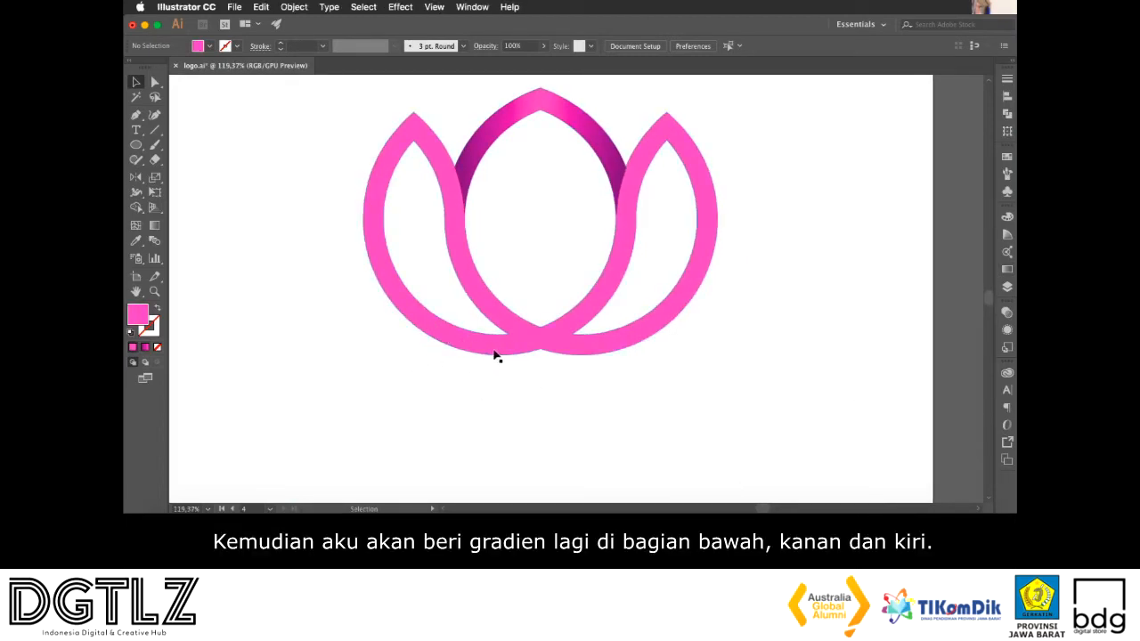
{"action": "scroll", "coordinate": [493, 356], "scroll_direction": "up", "scroll_amount": 1}
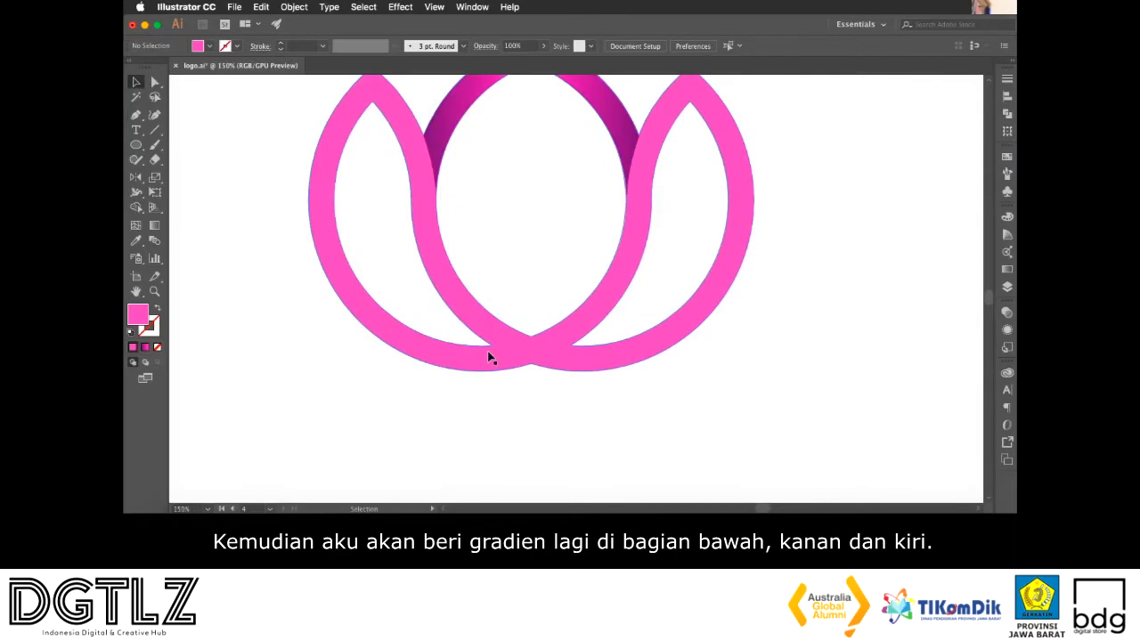
{"action": "key", "text": "p"}
{"action": "left_click", "coordinate": [493, 348]}
{"action": "left_click", "coordinate": [534, 367]}
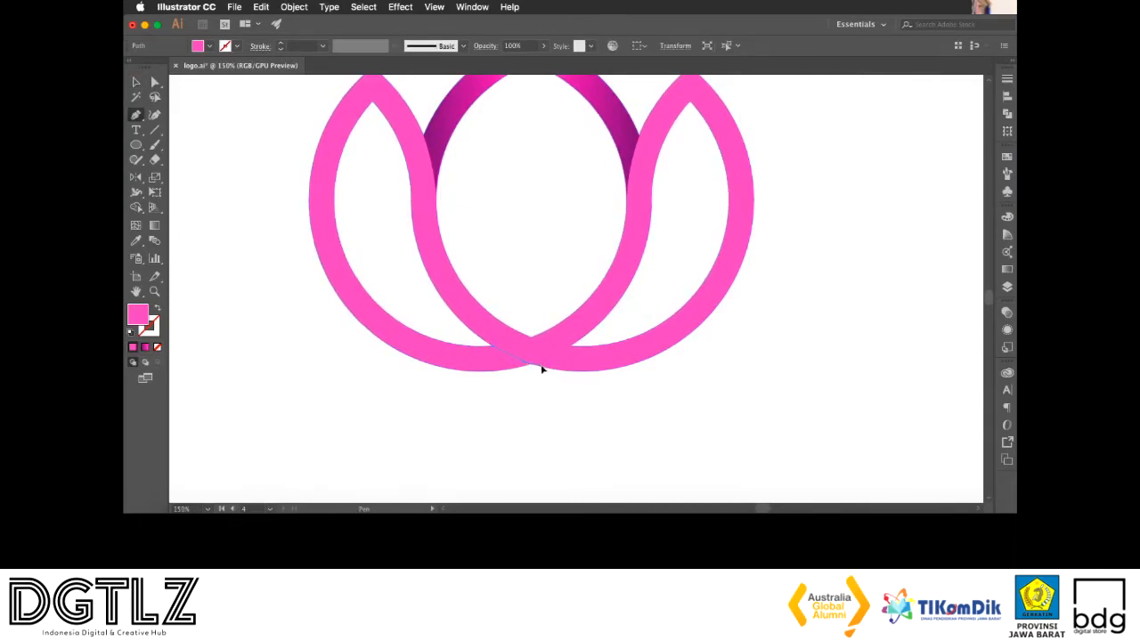
{"action": "left_click", "coordinate": [533, 365]}
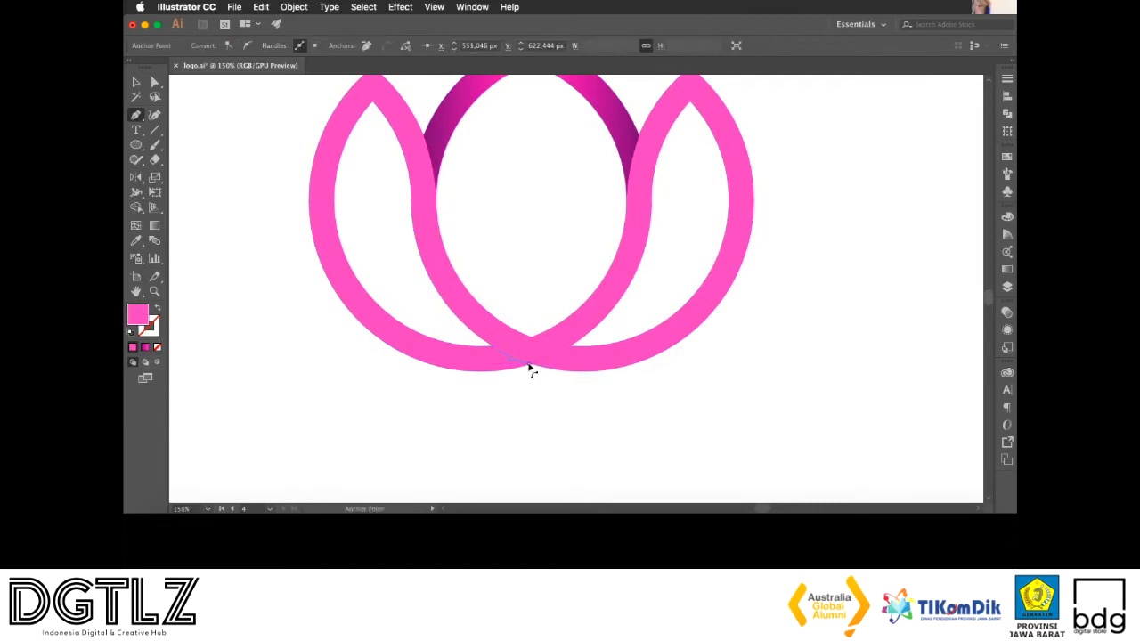
{"action": "left_click", "coordinate": [532, 364]}
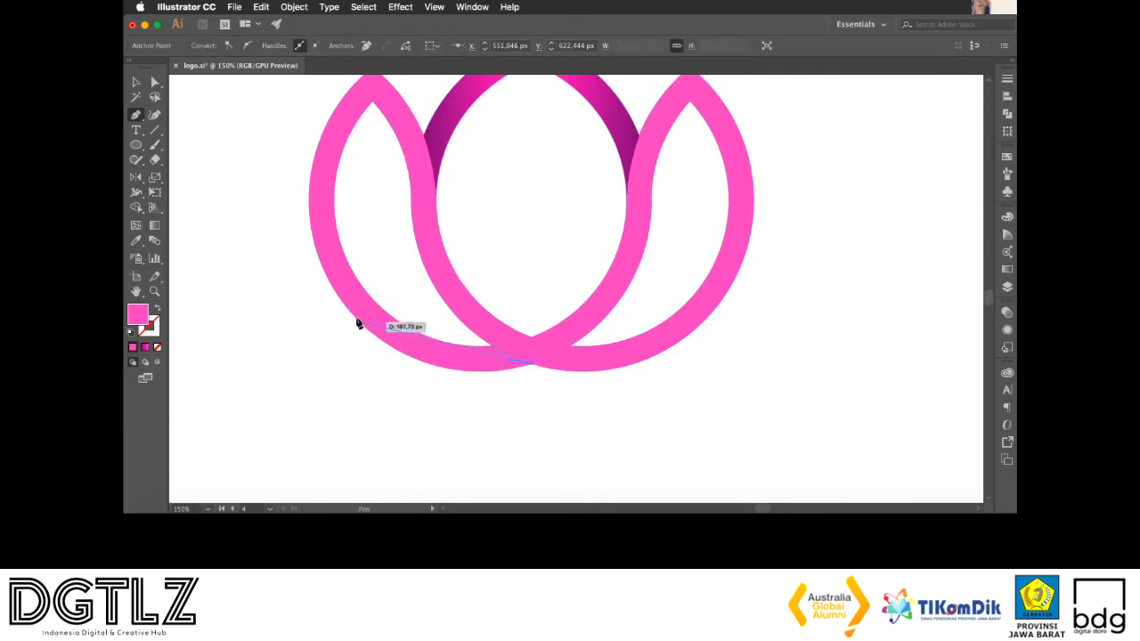
{"action": "left_click_drag", "start_coordinate": [353, 318], "coordinate": [275, 235]}
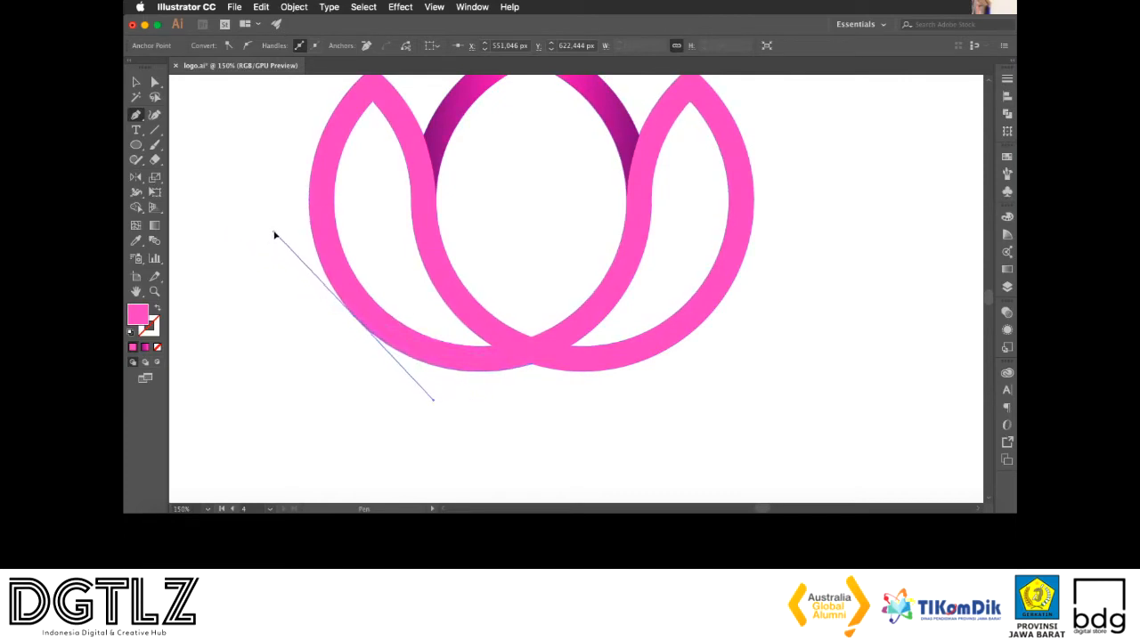
{"action": "left_click", "coordinate": [354, 318]}
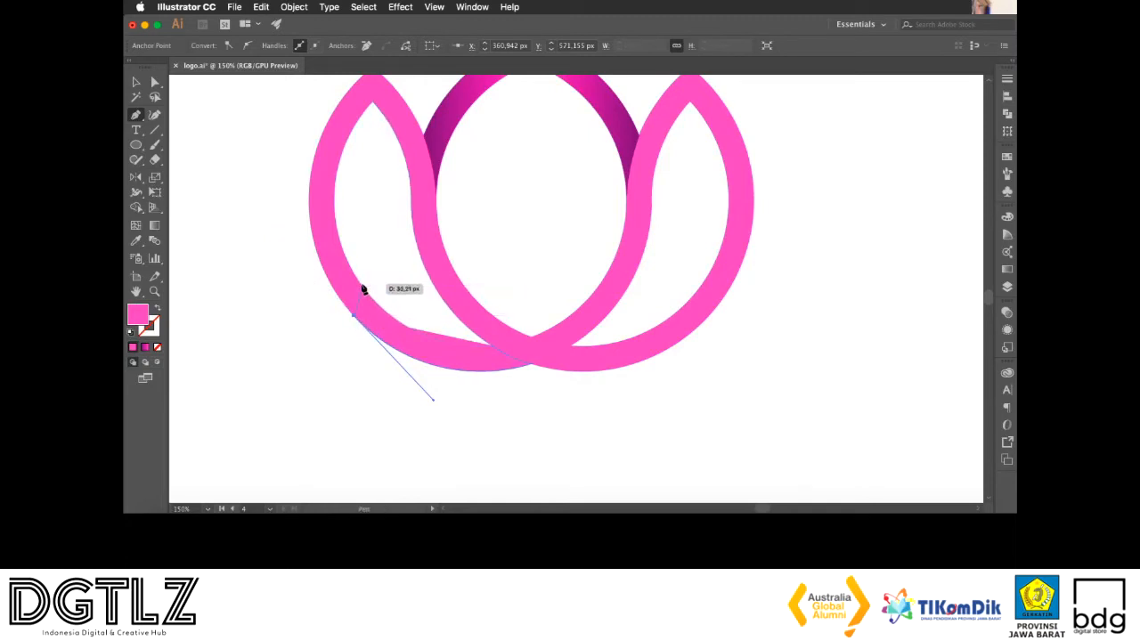
{"action": "left_click", "coordinate": [360, 287]}
{"action": "left_click", "coordinate": [496, 350]}
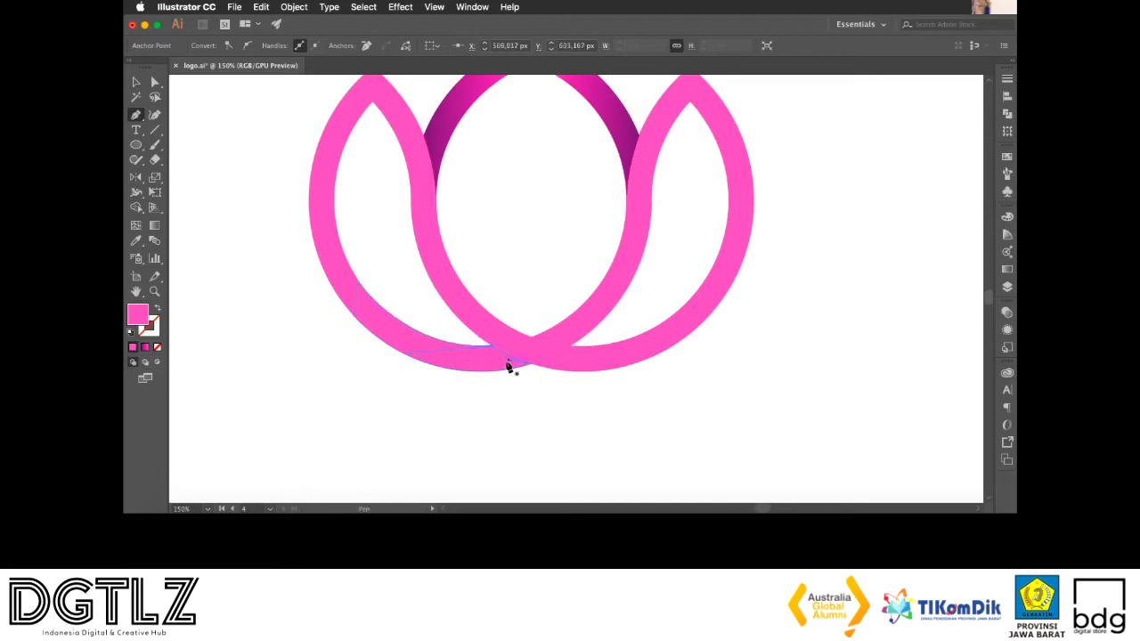
Undo the closing curve of the traced segment and redraw it along the left petal's inner edge
{"action": "scroll", "coordinate": [504, 365], "scroll_direction": "up", "scroll_amount": 3}
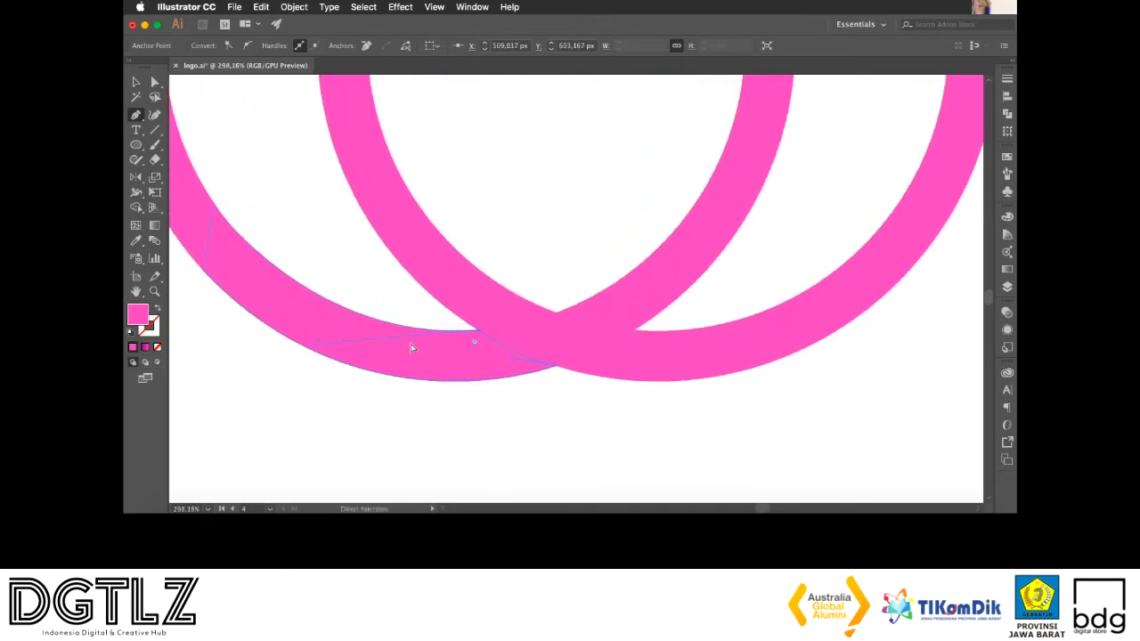
{"action": "key", "text": "super+z"}
{"action": "left_click_drag", "start_coordinate": [479, 334], "coordinate": [558, 305]}
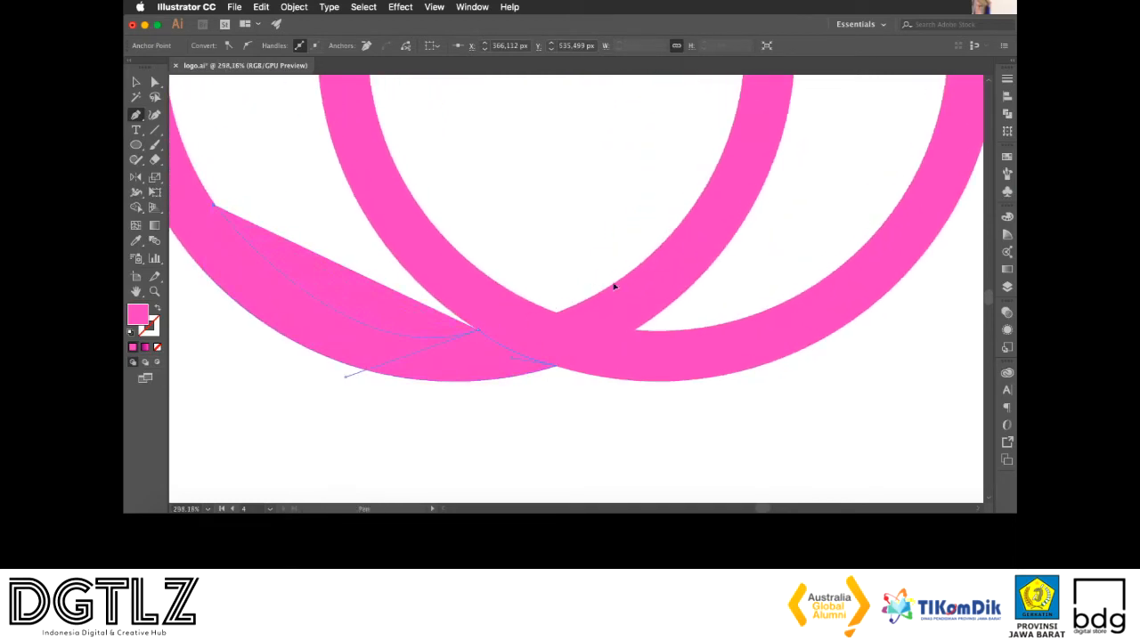
{"action": "left_click_drag", "start_coordinate": [622, 285], "coordinate": [622, 285]}
Refine the traced segment's handle and upper inner anchor with Direct Selection to fit the left petal's inner edge, and deselect it
{"action": "key", "text": "v"}
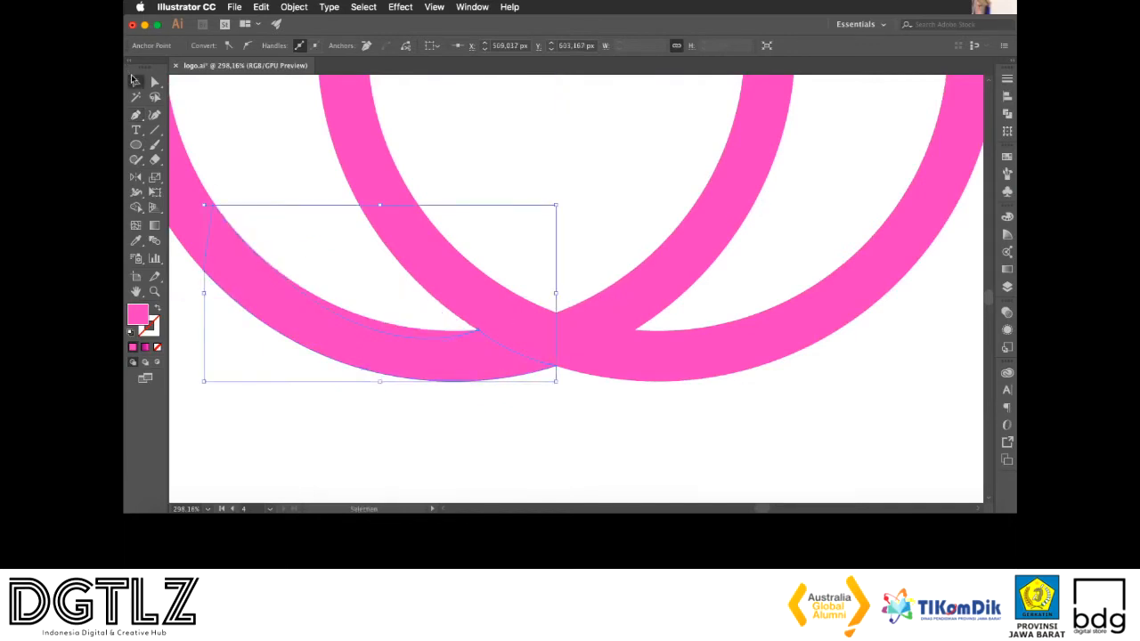
{"action": "key", "text": "a"}
{"action": "left_click", "coordinate": [478, 333]}
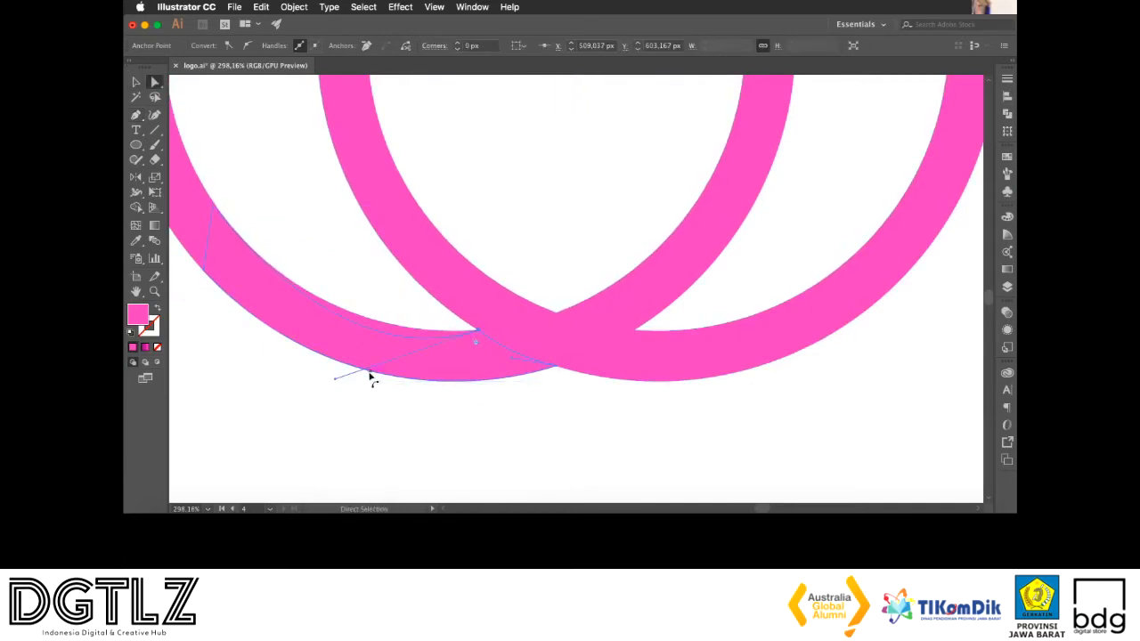
{"action": "left_click_drag", "start_coordinate": [337, 381], "coordinate": [307, 349]}
{"action": "scroll", "coordinate": [395, 356], "scroll_direction": "up", "scroll_amount": 4}
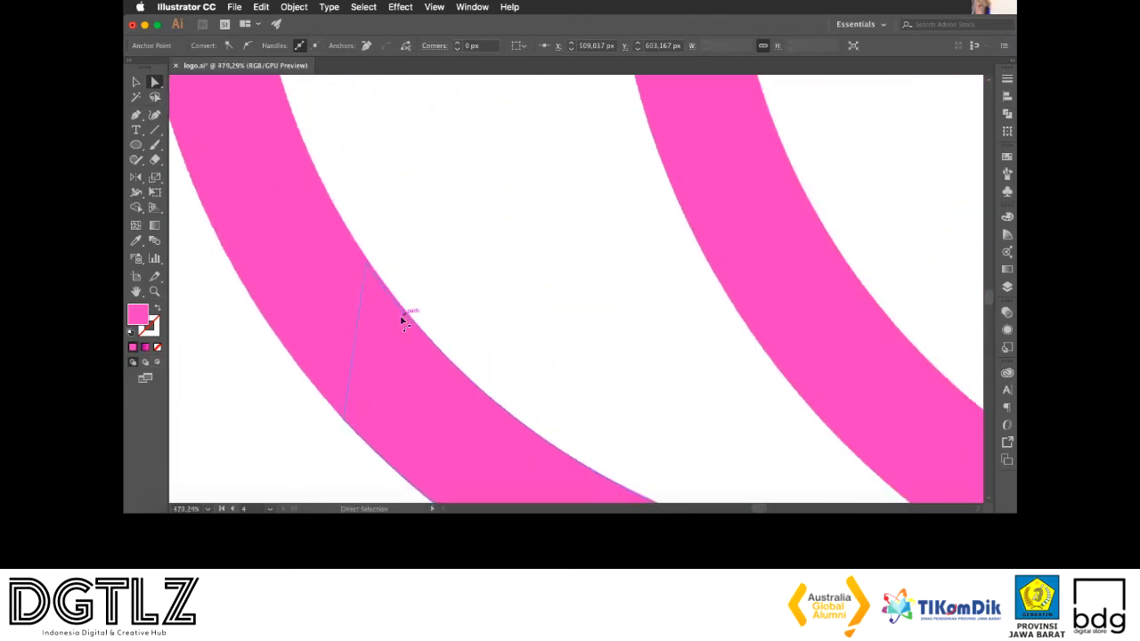
{"action": "left_click_drag", "start_coordinate": [361, 256], "coordinate": [359, 247]}
{"action": "scroll", "coordinate": [555, 310], "scroll_direction": "down", "scroll_amount": 4}
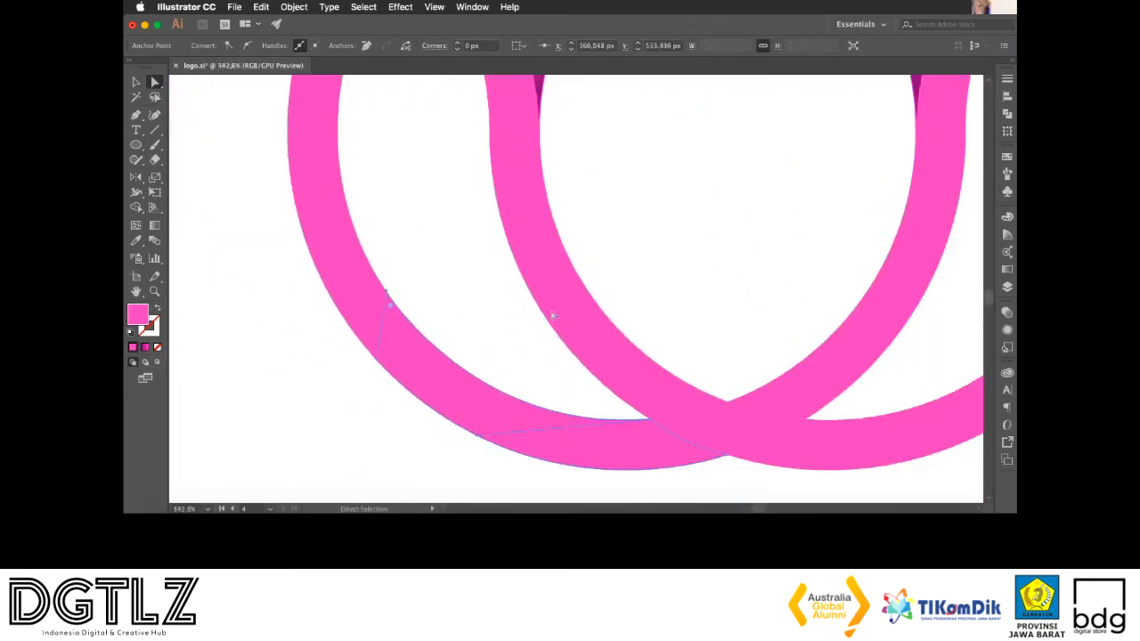
{"action": "left_click_drag", "start_coordinate": [610, 363], "coordinate": [568, 303]}
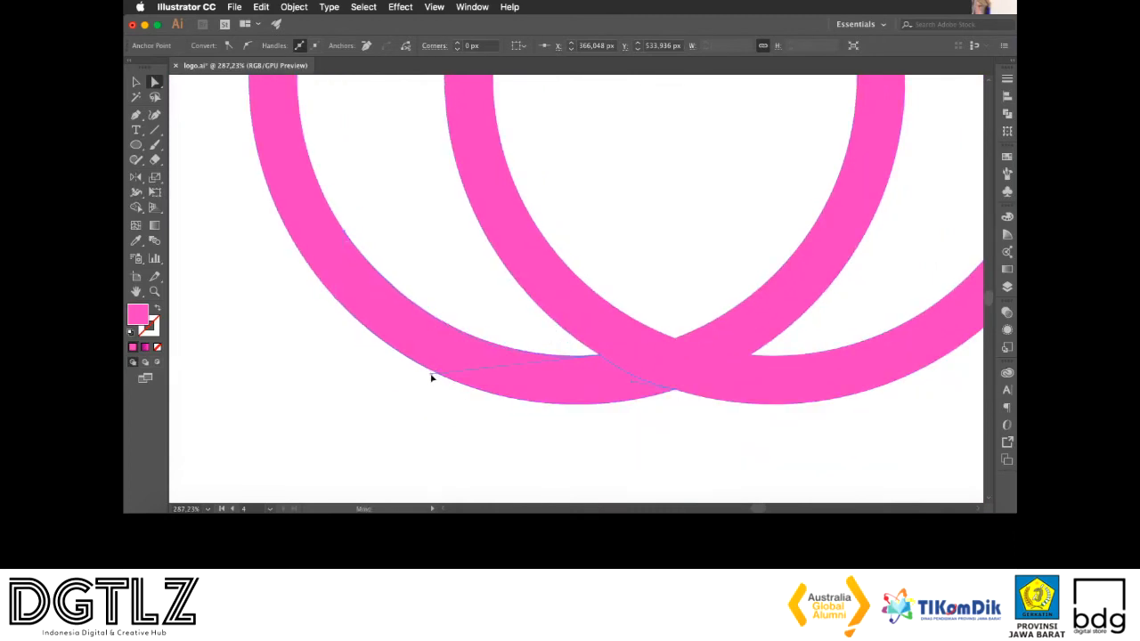
{"action": "left_click", "coordinate": [435, 375]}
{"action": "scroll", "coordinate": [466, 433], "scroll_direction": "down", "scroll_amount": 3}
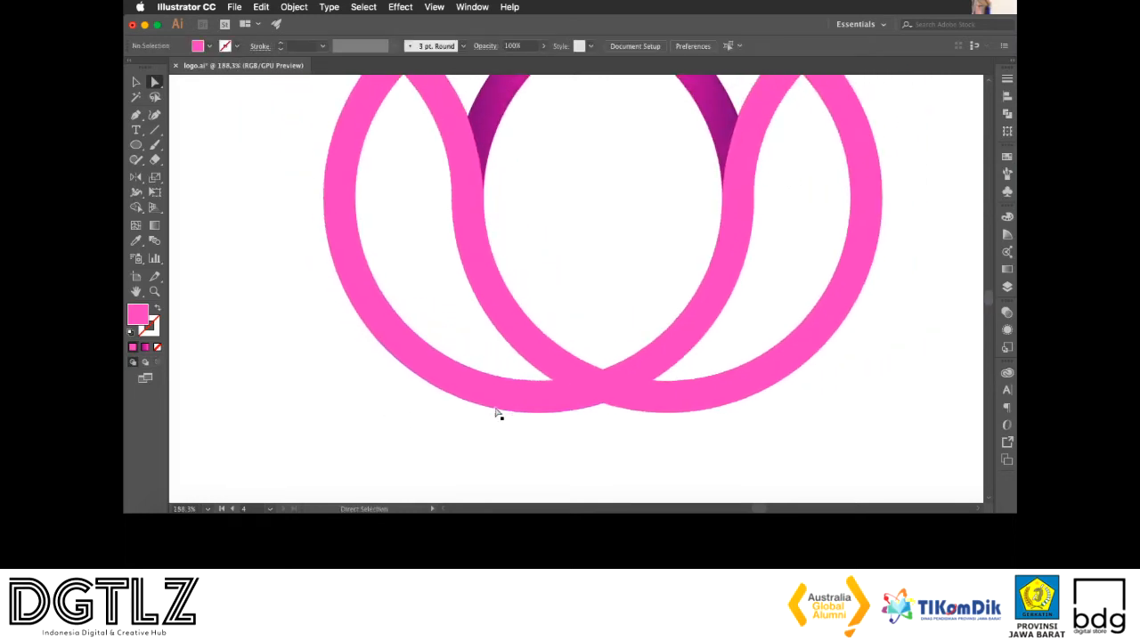
Copy the centre petal's purple-to-pink gradient onto the traced lower-left segment with the Eyedropper and deselect it
{"action": "key", "text": "v"}
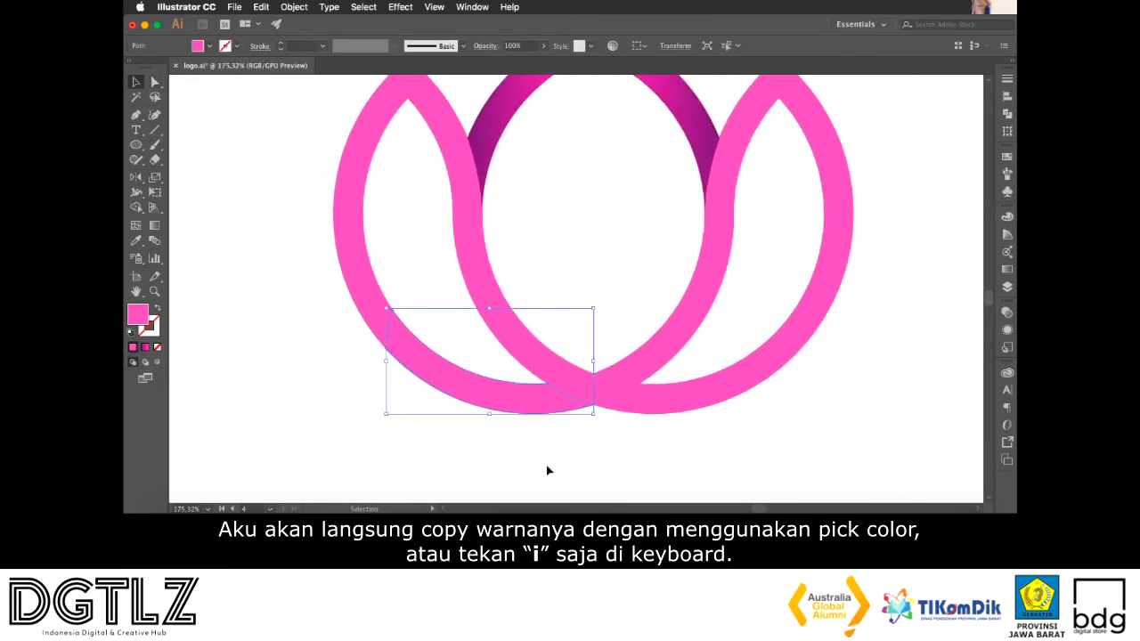
{"action": "scroll", "coordinate": [535, 459], "scroll_direction": "up", "scroll_amount": 2}
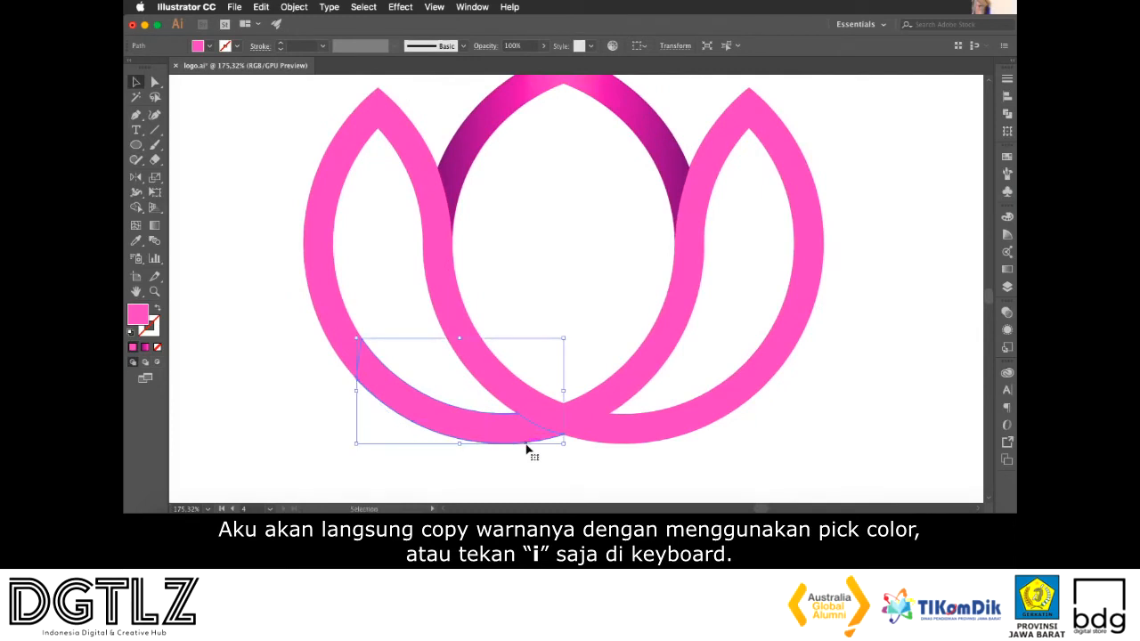
{"action": "key", "text": "i"}
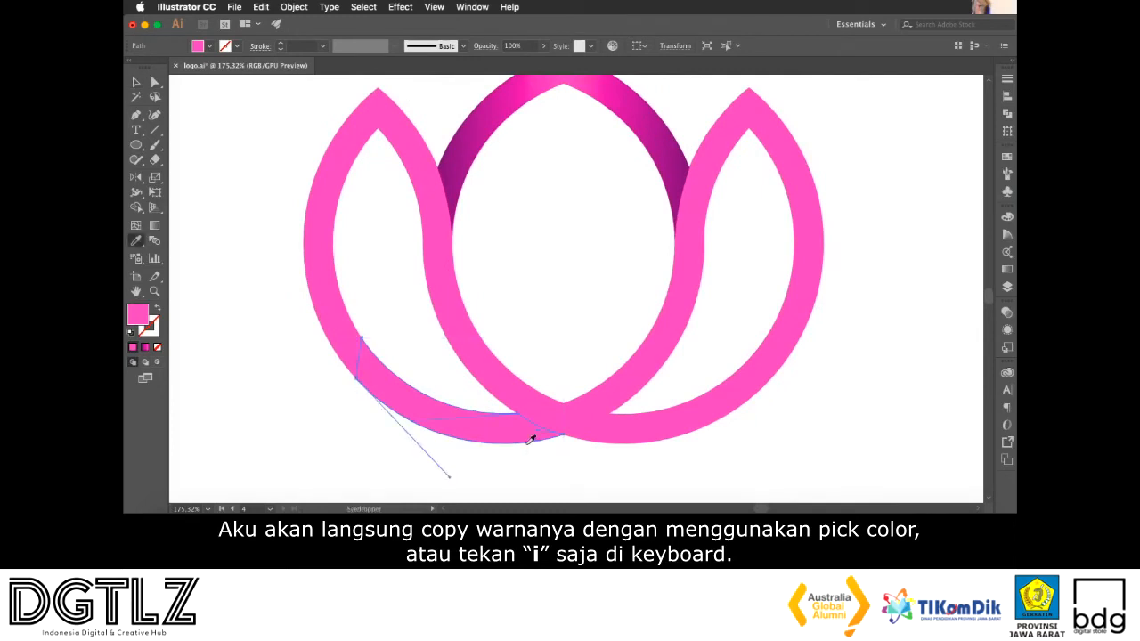
{"action": "left_click", "coordinate": [465, 154]}
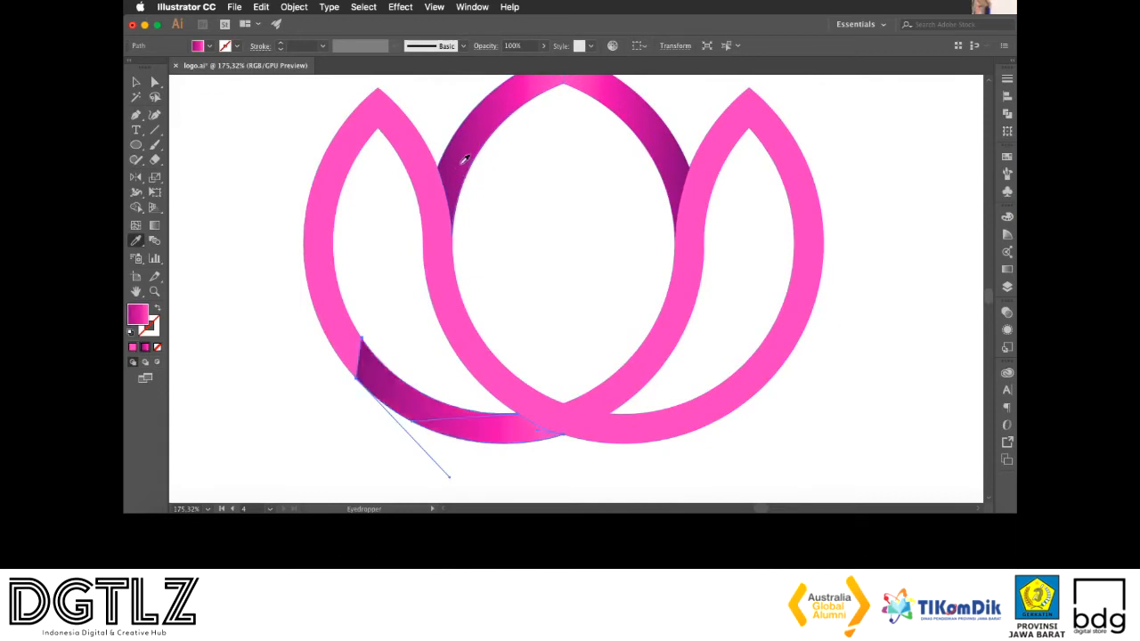
{"action": "key", "text": "v"}
{"action": "left_click", "coordinate": [308, 415]}
Reverse and angle the lower-left segment's gradient with the Gradient tool so the dark end lies at the bottom crossing, and deselect it
{"action": "scroll", "coordinate": [535, 338], "scroll_direction": "down", "scroll_amount": 2}
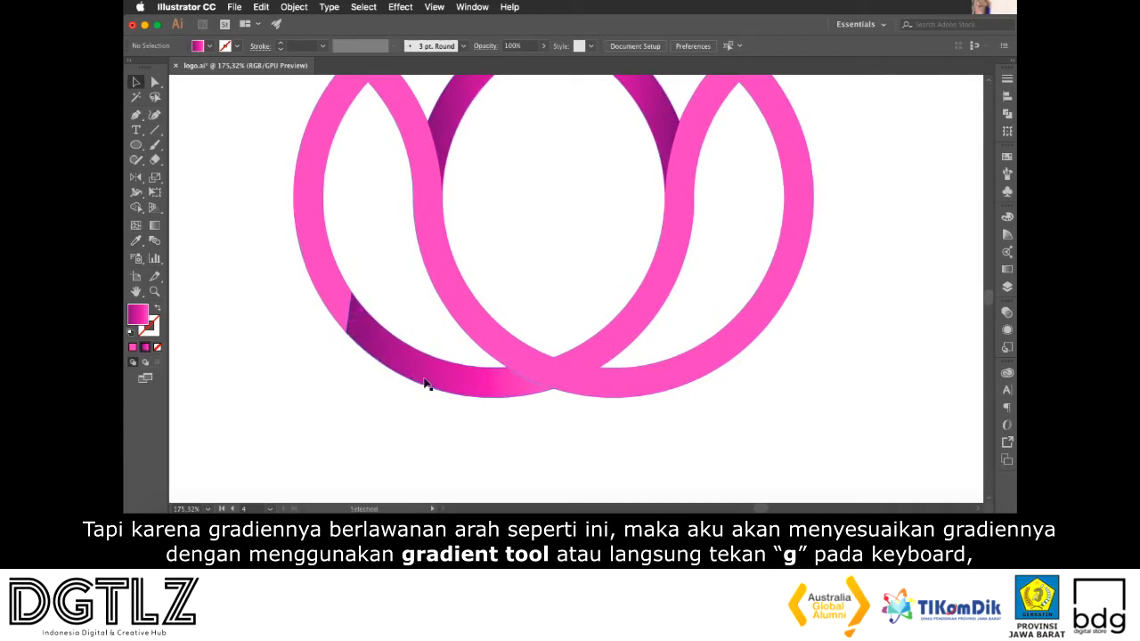
{"action": "left_click", "coordinate": [385, 365]}
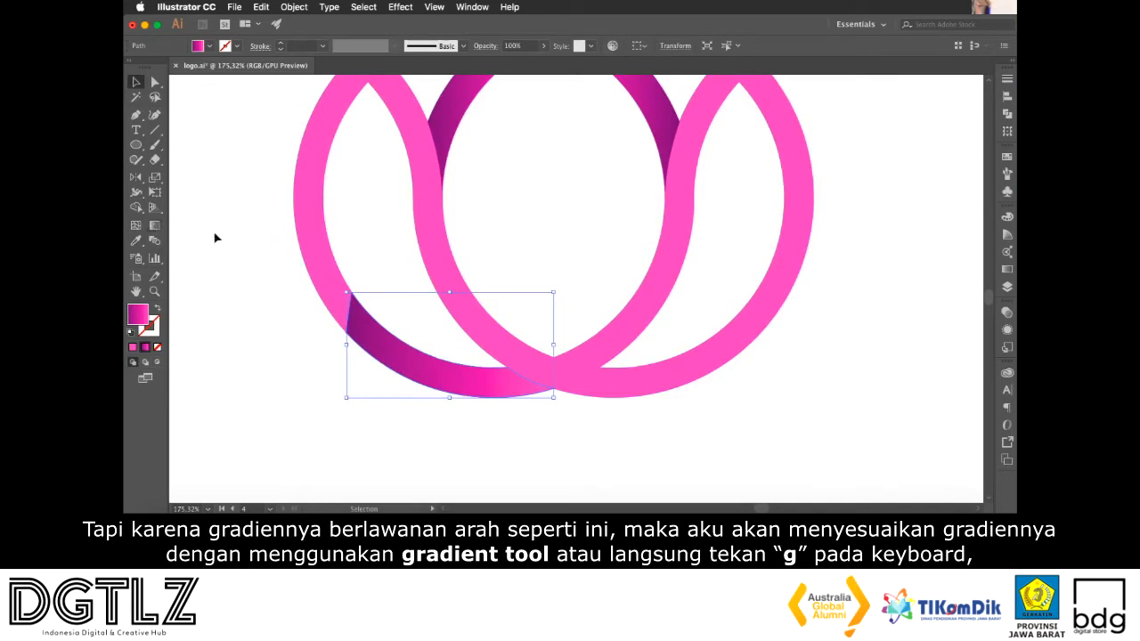
{"action": "left_click", "coordinate": [152, 228]}
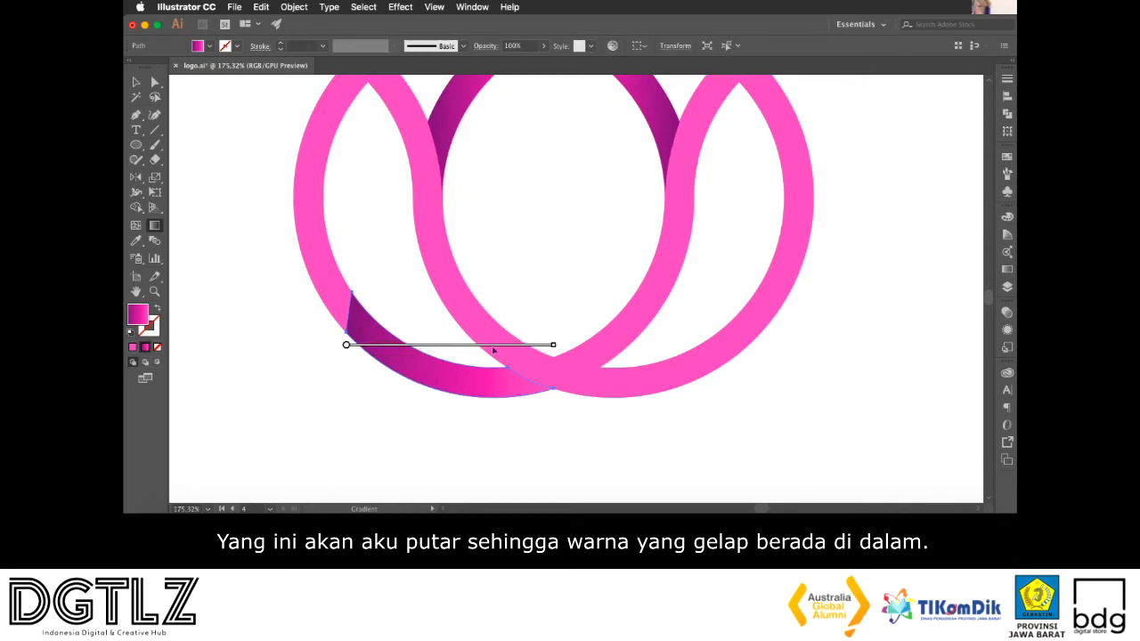
{"action": "mouse_move", "coordinate": [555, 342]}
{"action": "left_mouse_down"}
{"action": "mouse_move", "coordinate": [447, 263]}
{"action": "mouse_move", "coordinate": [307, 239]}
{"action": "mouse_move", "coordinate": [289, 285]}
{"action": "left_mouse_up"}
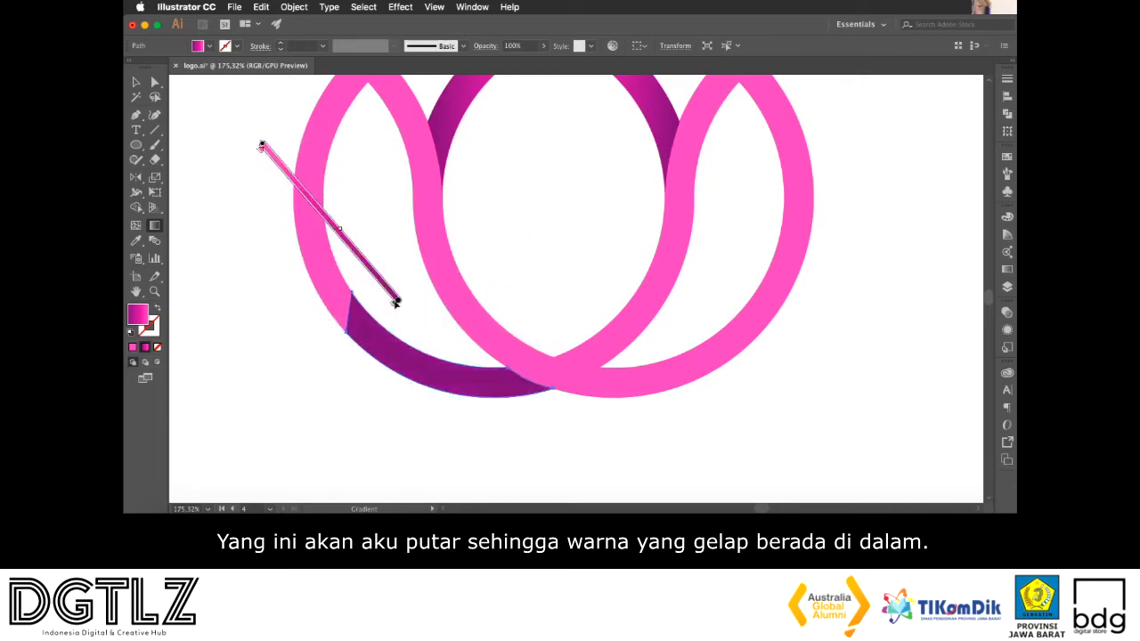
{"action": "mouse_move", "coordinate": [262, 144]}
{"action": "left_mouse_down"}
{"action": "mouse_move", "coordinate": [383, 244]}
{"action": "mouse_move", "coordinate": [362, 263]}
{"action": "left_mouse_up"}
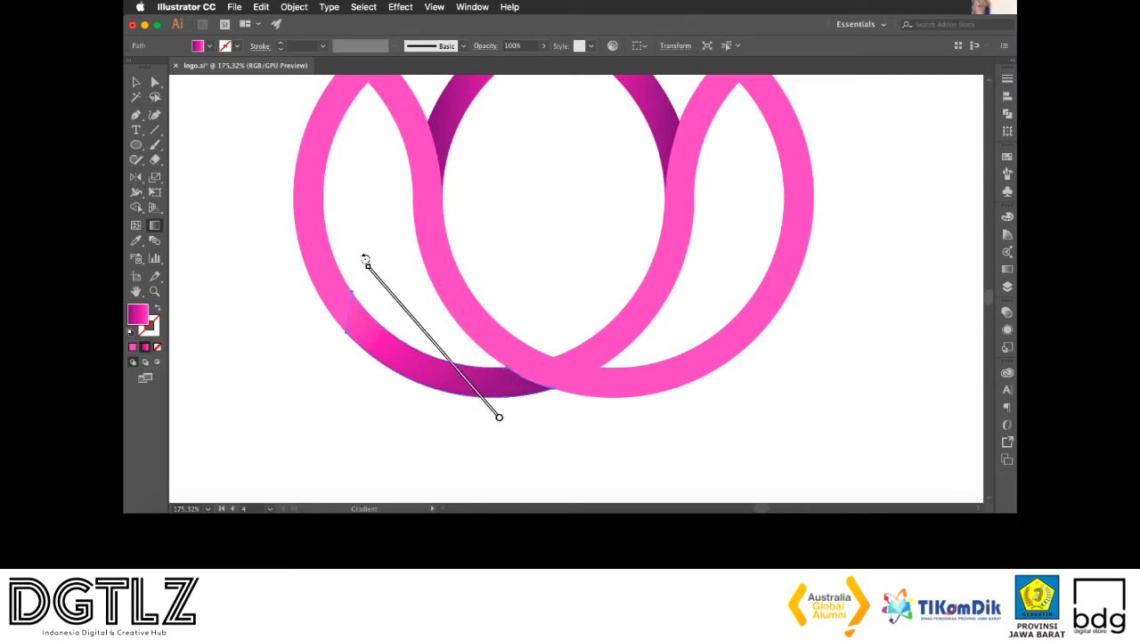
{"action": "left_click_drag", "start_coordinate": [365, 260], "coordinate": [327, 310]}
{"action": "left_click_drag", "start_coordinate": [513, 395], "coordinate": [526, 403]}
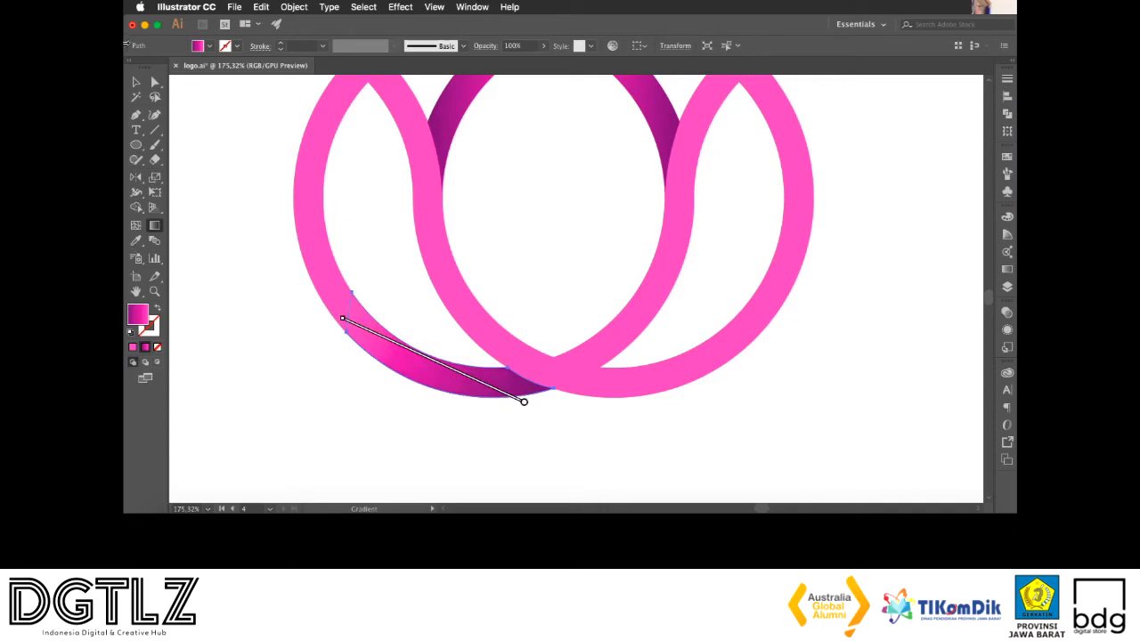
{"action": "key", "text": "v"}
{"action": "left_click", "coordinate": [259, 210]}
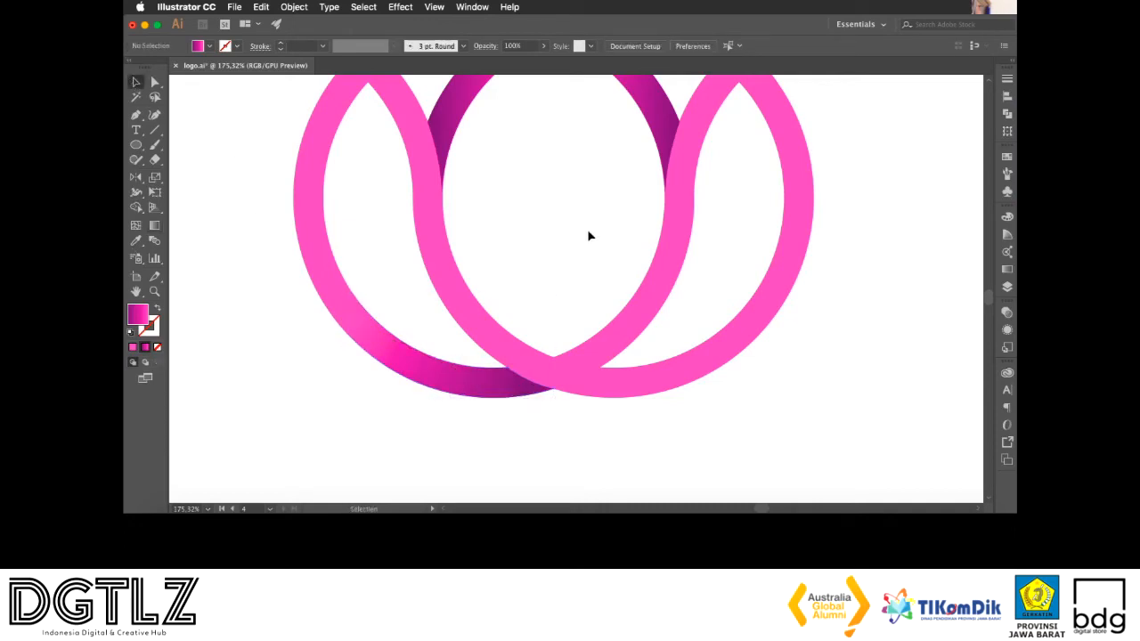
Create a vertical-axis Reflect copy of the lower-left gradient segment and move it onto the right petal's lower band
{"action": "scroll", "coordinate": [593, 437], "scroll_direction": "down", "scroll_amount": 4}
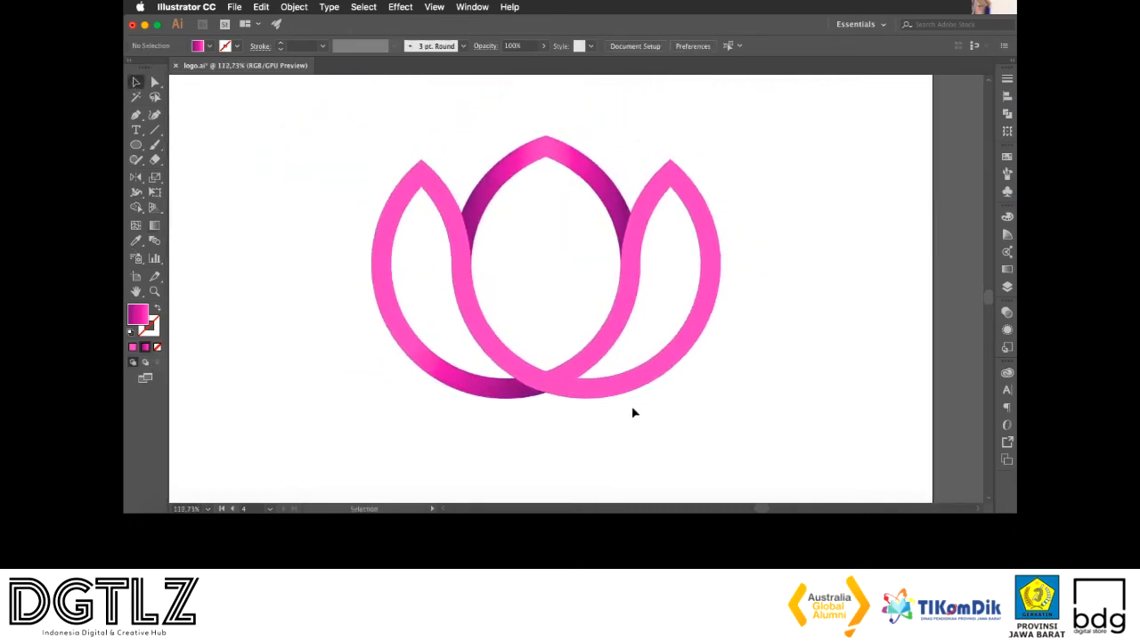
{"action": "left_click_drag", "start_coordinate": [675, 415], "coordinate": [665, 417]}
{"action": "left_click", "coordinate": [489, 398]}
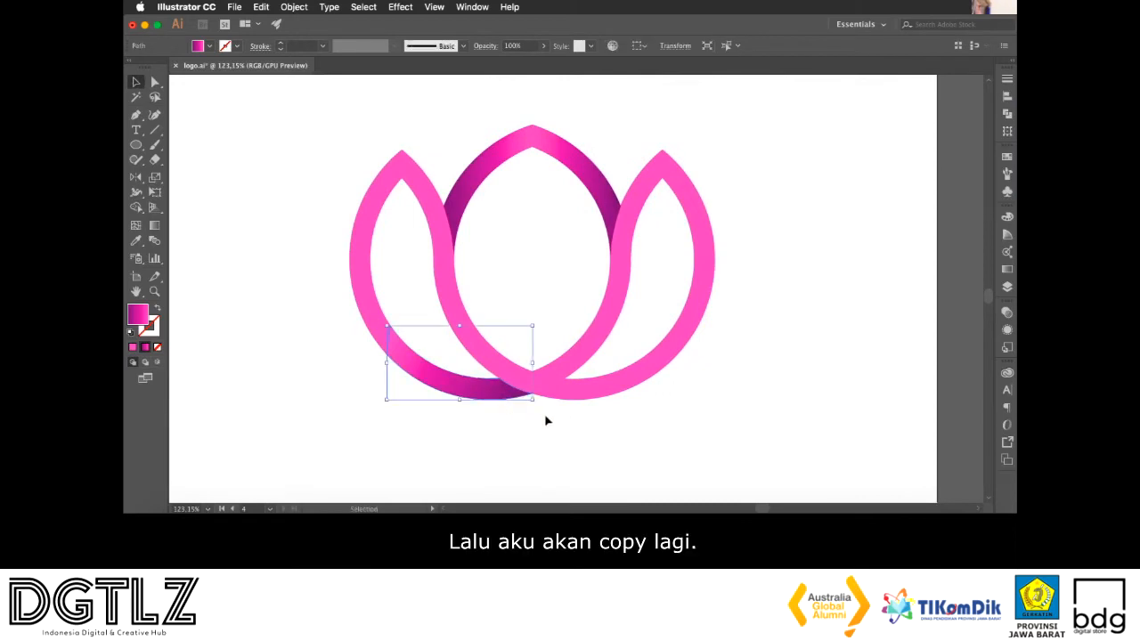
{"action": "right_click", "coordinate": [491, 397]}
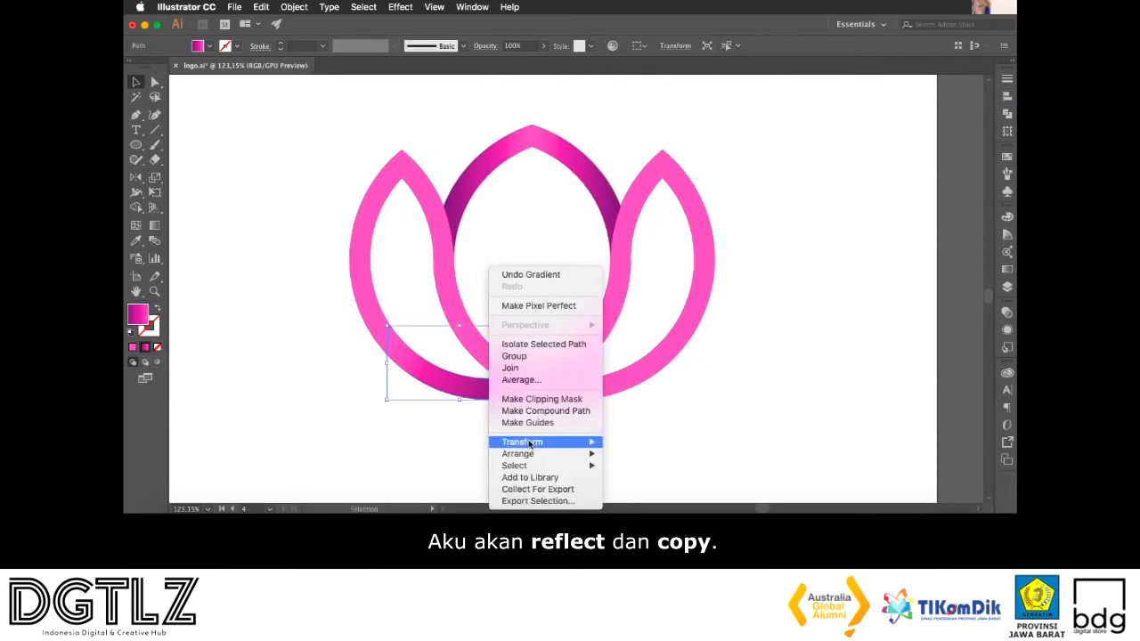
{"action": "mouse_move", "coordinate": [526, 442]}
{"action": "left_click", "coordinate": [624, 440]}
{"action": "left_click", "coordinate": [160, 267]}
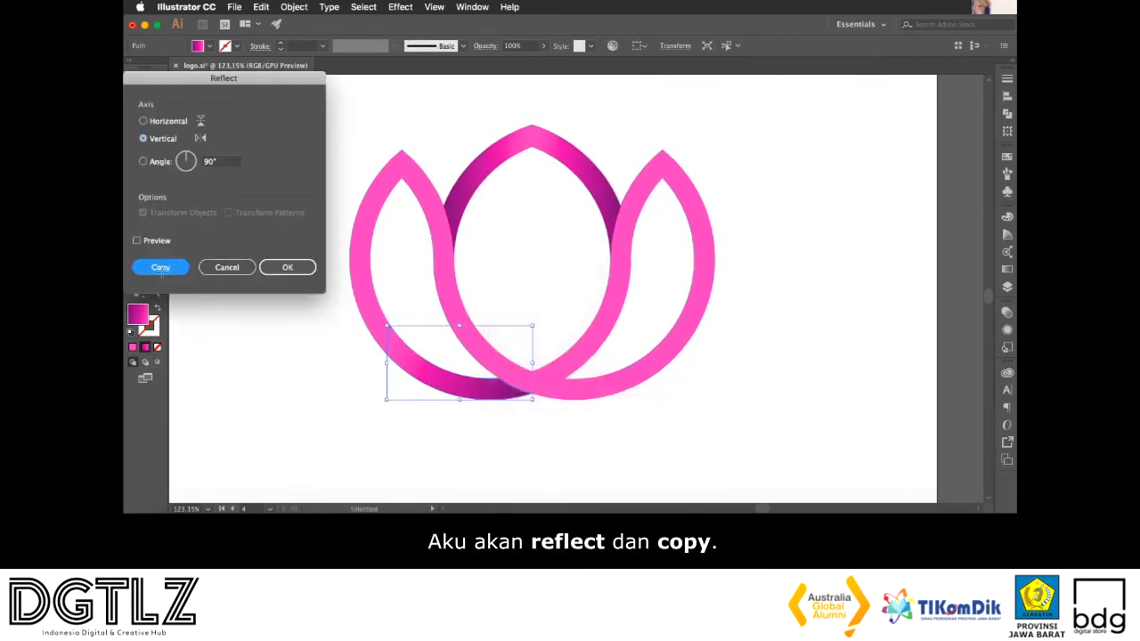
{"action": "left_click_drag", "start_coordinate": [418, 392], "coordinate": [574, 396]}
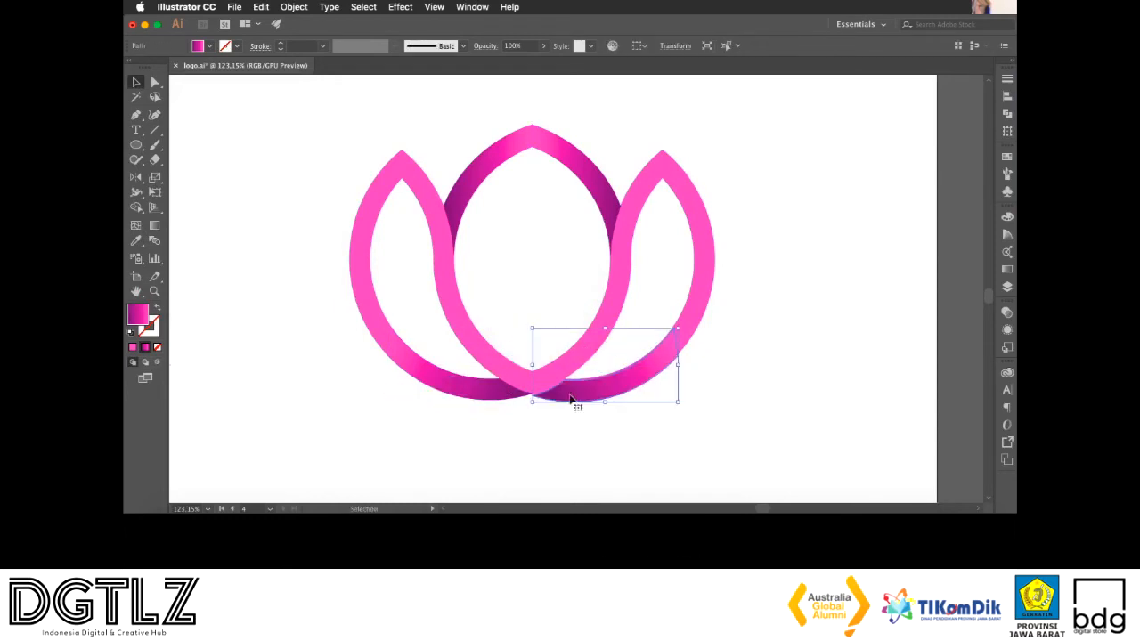
Align the mirrored segment precisely with the right petal's lower band, deselect it and check the whole lotus
{"action": "scroll", "coordinate": [562, 433], "scroll_direction": "up", "scroll_amount": 5}
{"action": "left_click_drag", "start_coordinate": [553, 349], "coordinate": [553, 326]}
{"action": "left_click", "coordinate": [653, 393]}
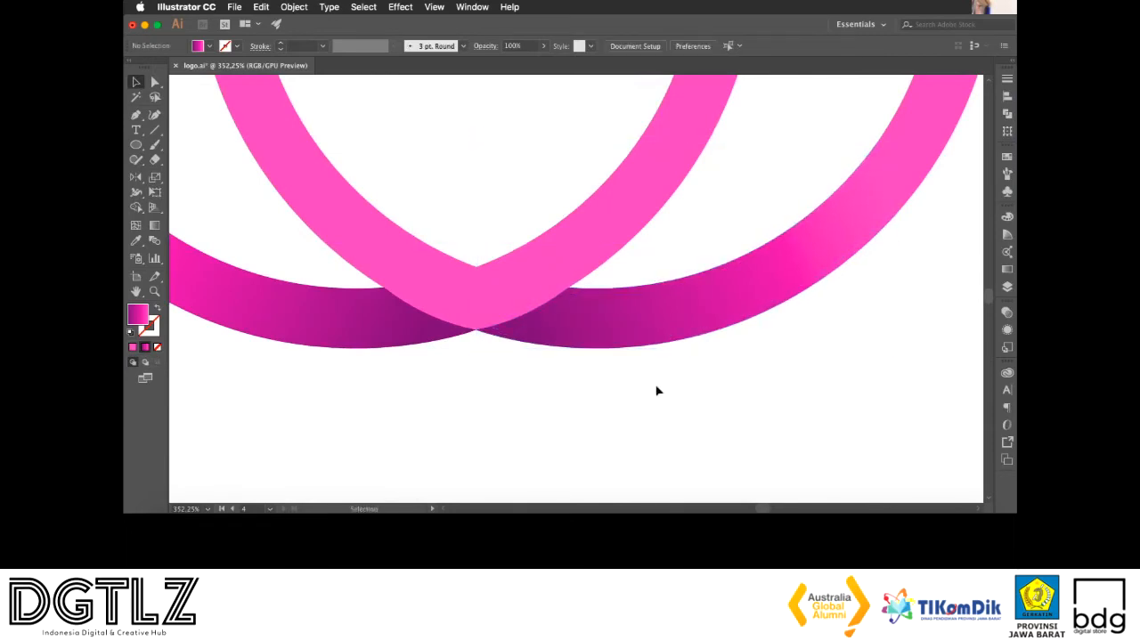
{"action": "scroll", "coordinate": [657, 383], "scroll_direction": "down", "scroll_amount": 5}
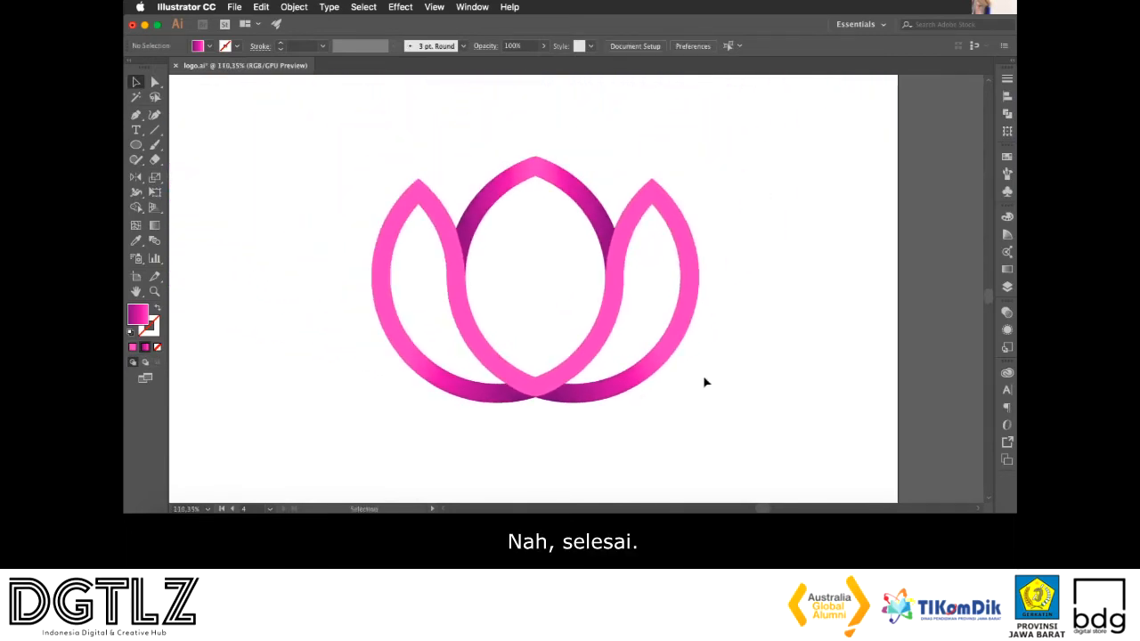
{"action": "left_click_drag", "start_coordinate": [717, 345], "coordinate": [712, 354]}
{"action": "left_click_drag", "start_coordinate": [732, 295], "coordinate": [712, 250]}
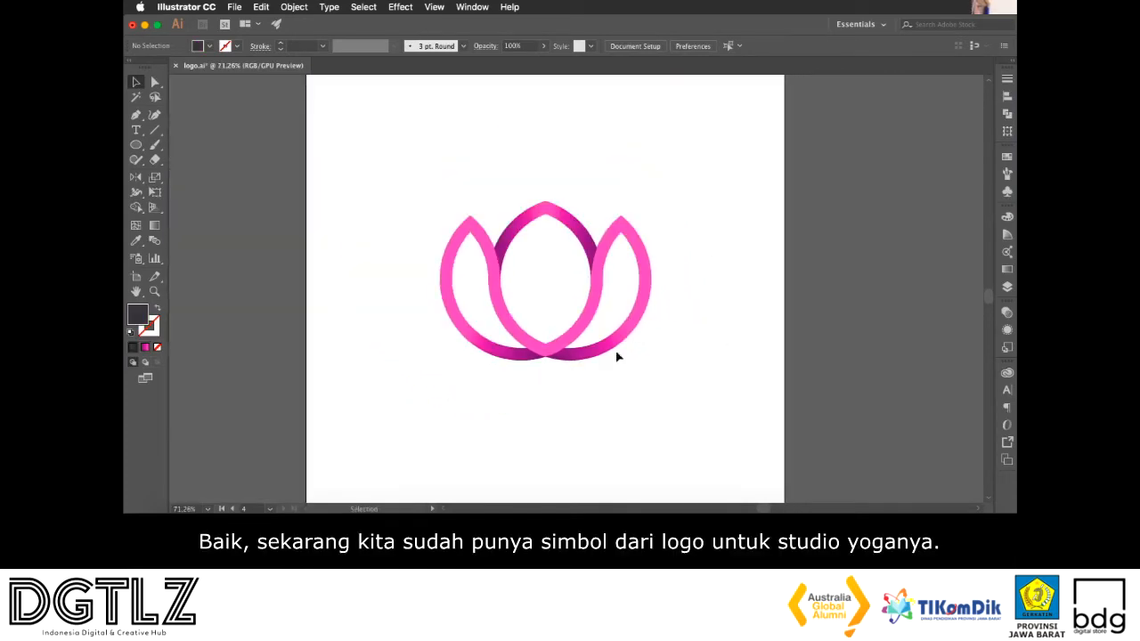
Add a point text object reading "godiva studio" in the area below the lotus symbol
{"action": "scroll", "coordinate": [618, 346], "scroll_direction": "up", "scroll_amount": 1}
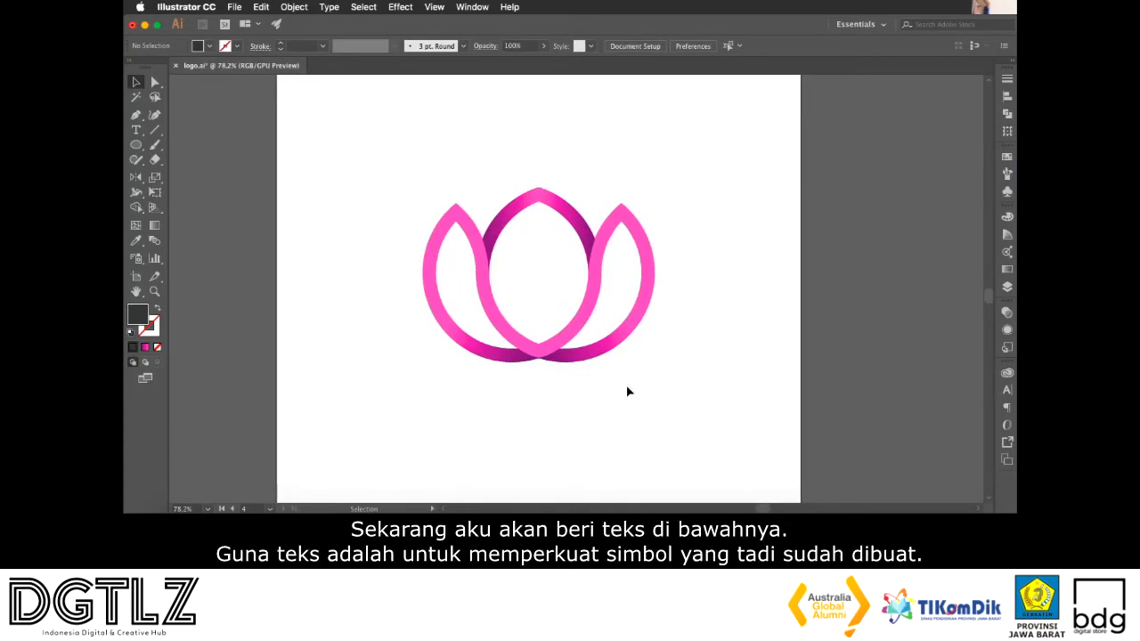
{"action": "left_click", "coordinate": [136, 130]}
{"action": "left_click", "coordinate": [425, 394]}
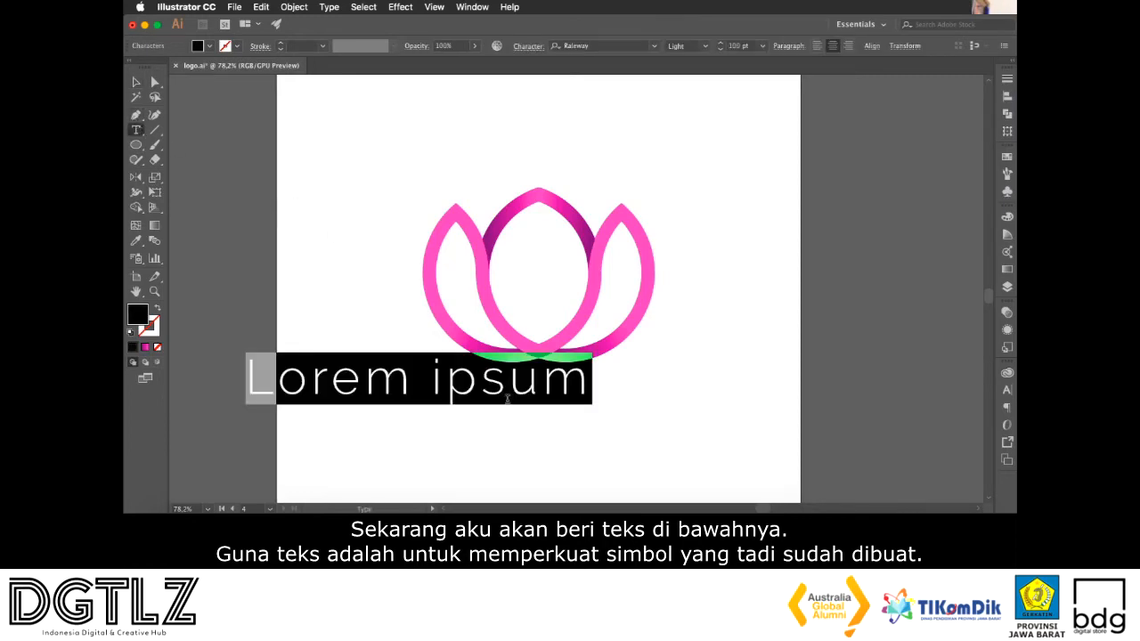
{"action": "type", "text": "godive"}
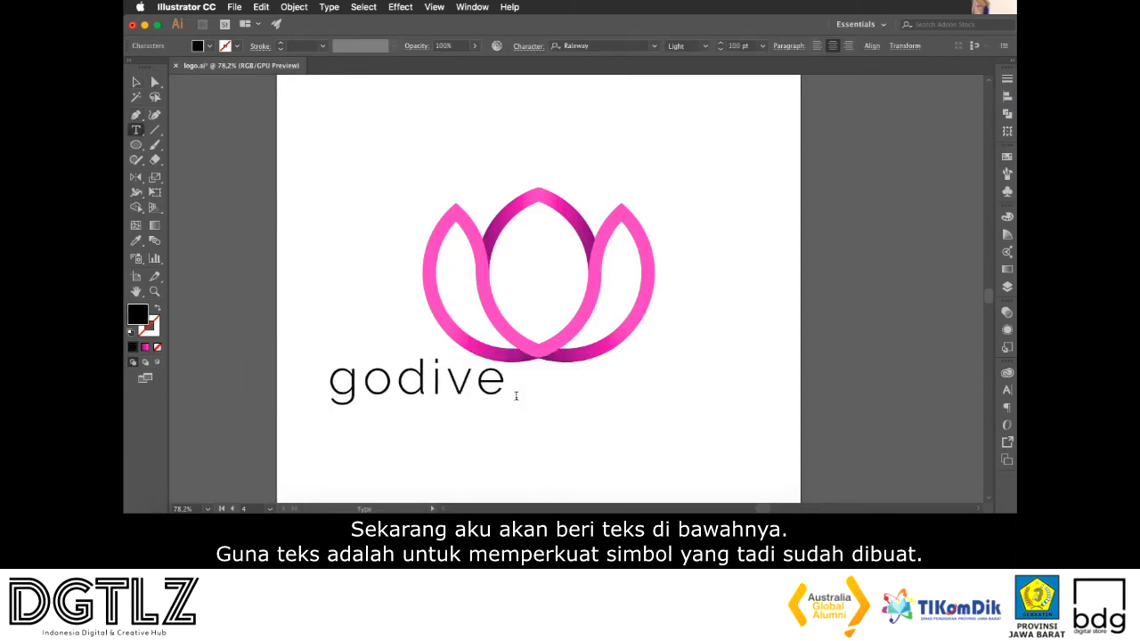
{"action": "key", "text": "BackSpace"}
{"action": "type", "text": "a s"}
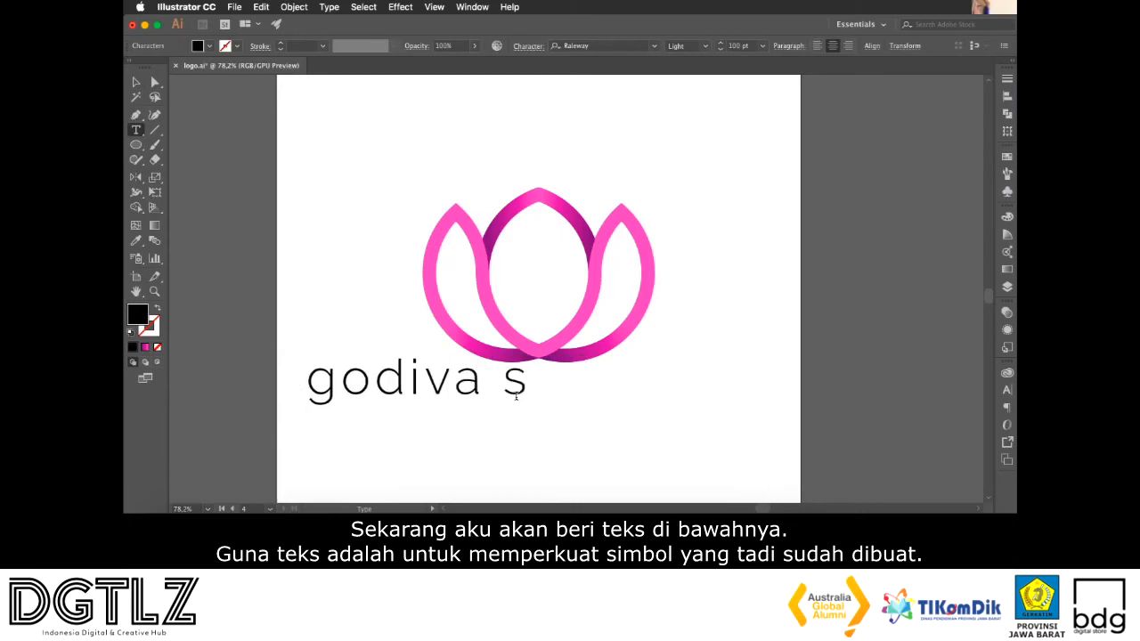
{"action": "type", "text": "tudio"}
Move the "godiva studio" text so it sits centred just beneath the lotus, and deselect it
{"action": "left_click", "coordinate": [135, 82]}
{"action": "left_click_drag", "start_coordinate": [529, 387], "coordinate": [591, 419]}
{"action": "left_click", "coordinate": [590, 433]}
{"action": "left_click", "coordinate": [583, 444]}
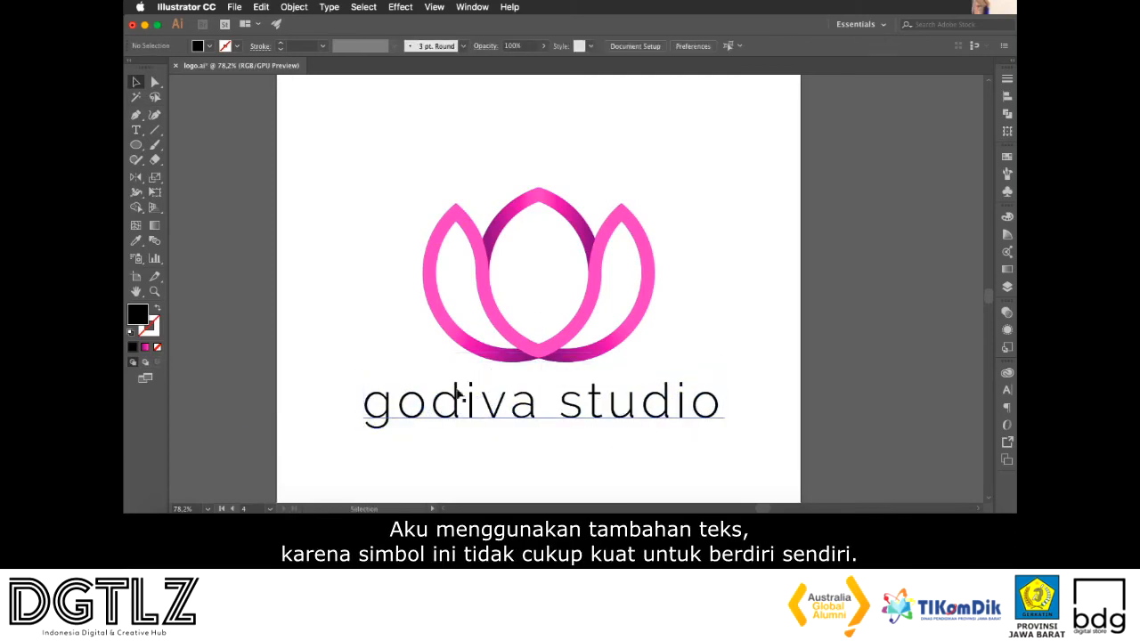
Move the studio name text off the artboard to view the lotus symbol on its own
{"action": "left_click", "coordinate": [365, 419]}
{"action": "left_click_drag", "start_coordinate": [368, 405], "coordinate": [850, 303]}
{"action": "left_click", "coordinate": [840, 406]}
{"action": "left_click_drag", "start_coordinate": [702, 401], "coordinate": [456, 251]}
{"action": "left_click", "coordinate": [515, 421]}
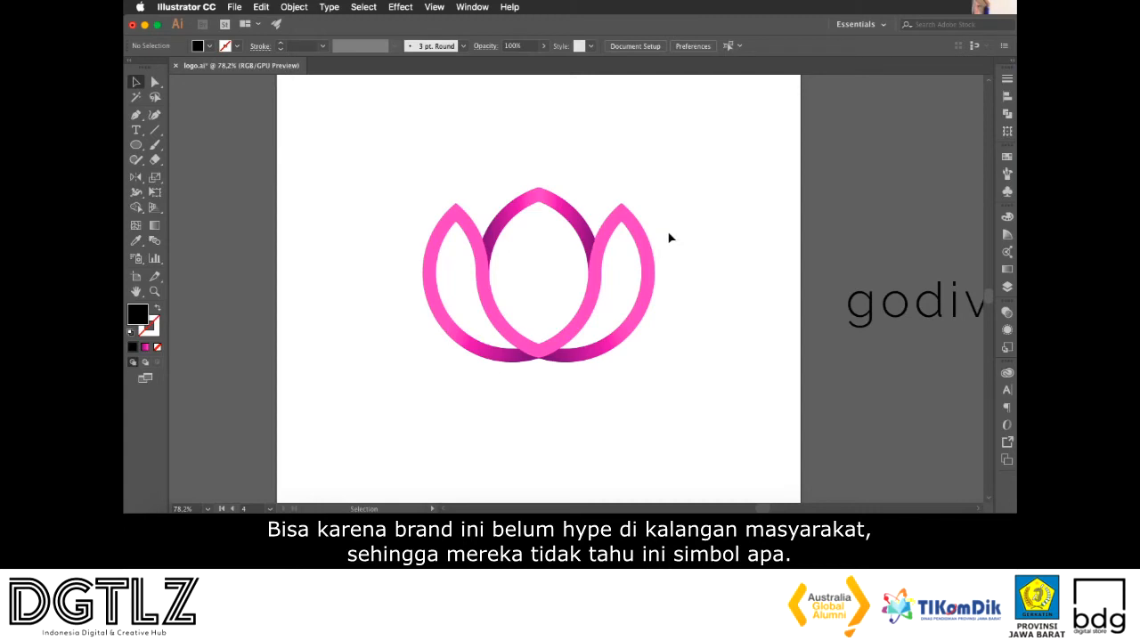
Bring the studio name back under the lotus, try it near the artboard's lower edge, and return it to just beneath the symbol
{"action": "left_click_drag", "start_coordinate": [874, 305], "coordinate": [421, 394]}
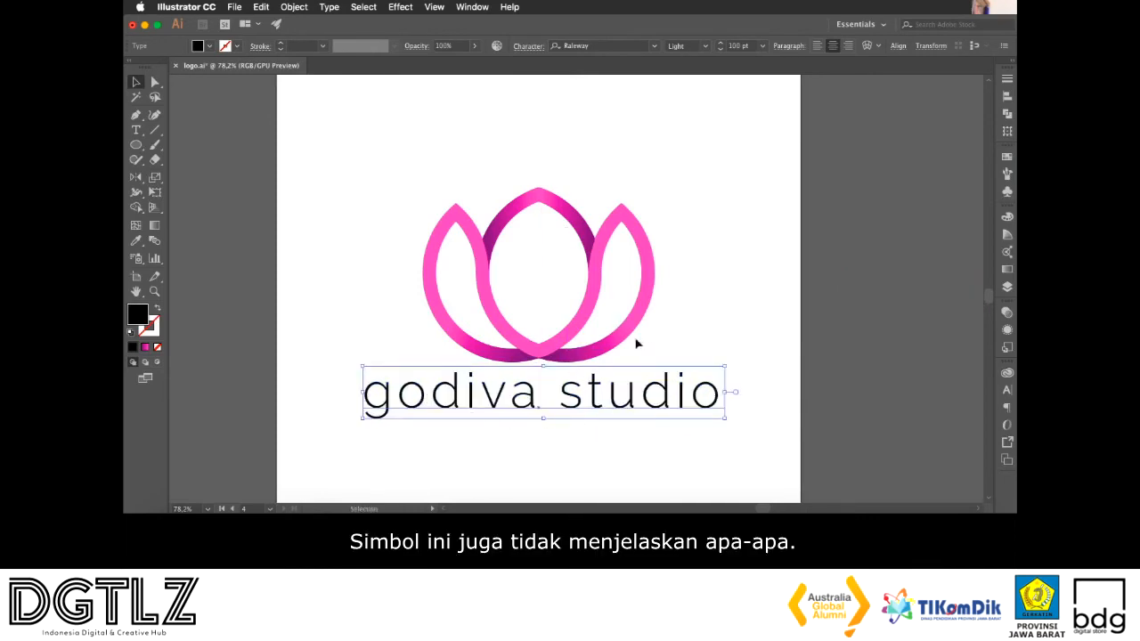
{"action": "left_click_drag", "start_coordinate": [555, 394], "coordinate": [555, 493]}
{"action": "left_click", "coordinate": [647, 420]}
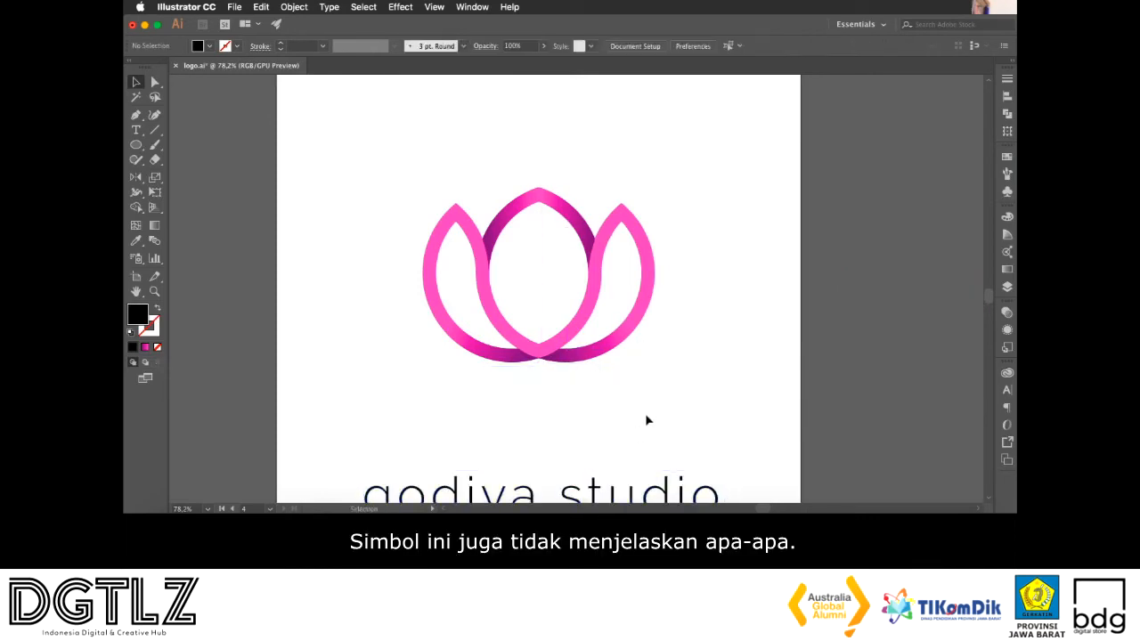
{"action": "left_click_drag", "start_coordinate": [635, 492], "coordinate": [636, 422]}
{"action": "left_click", "coordinate": [650, 443]}
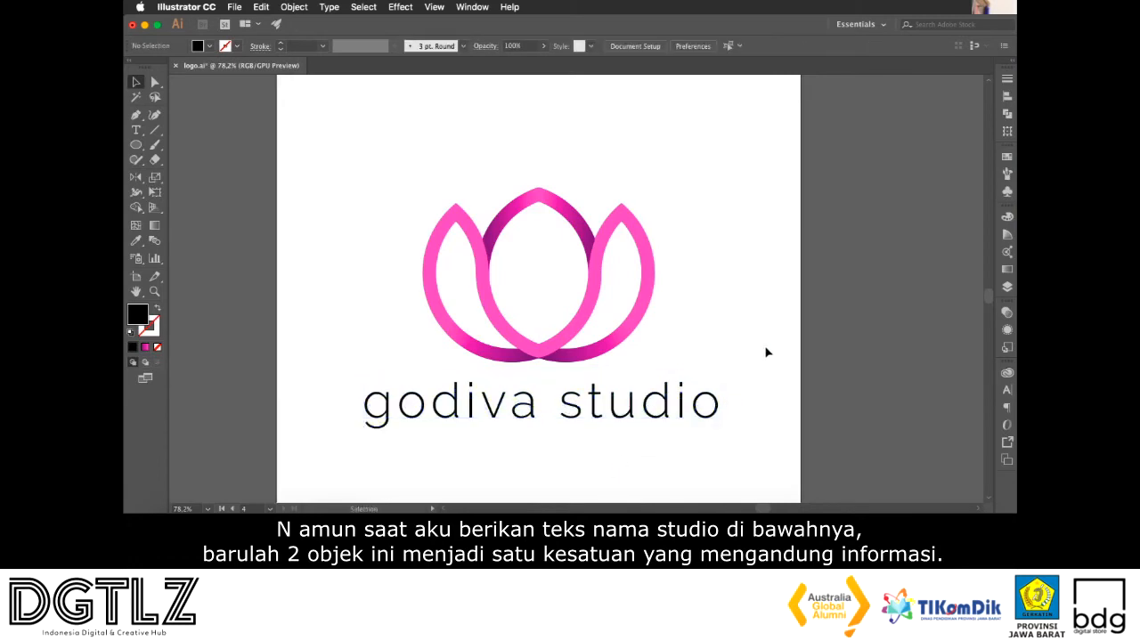